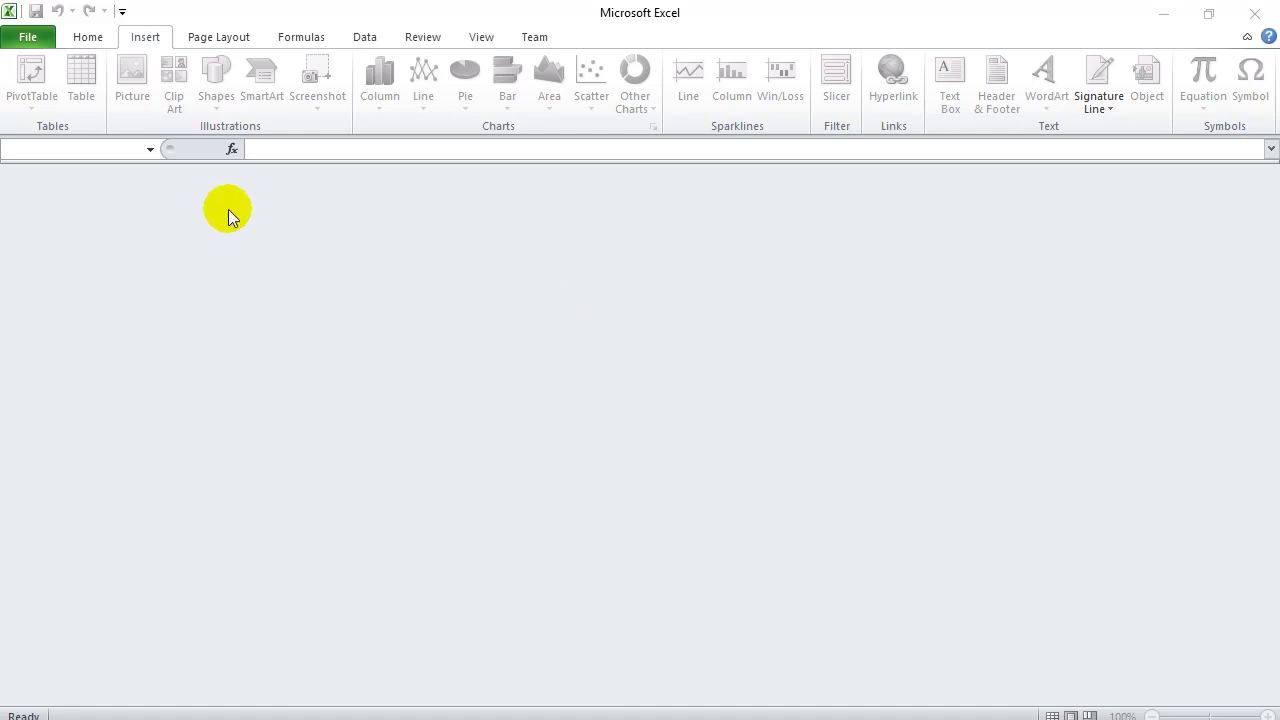
Create a new blank workbook
left_click(654, 28)
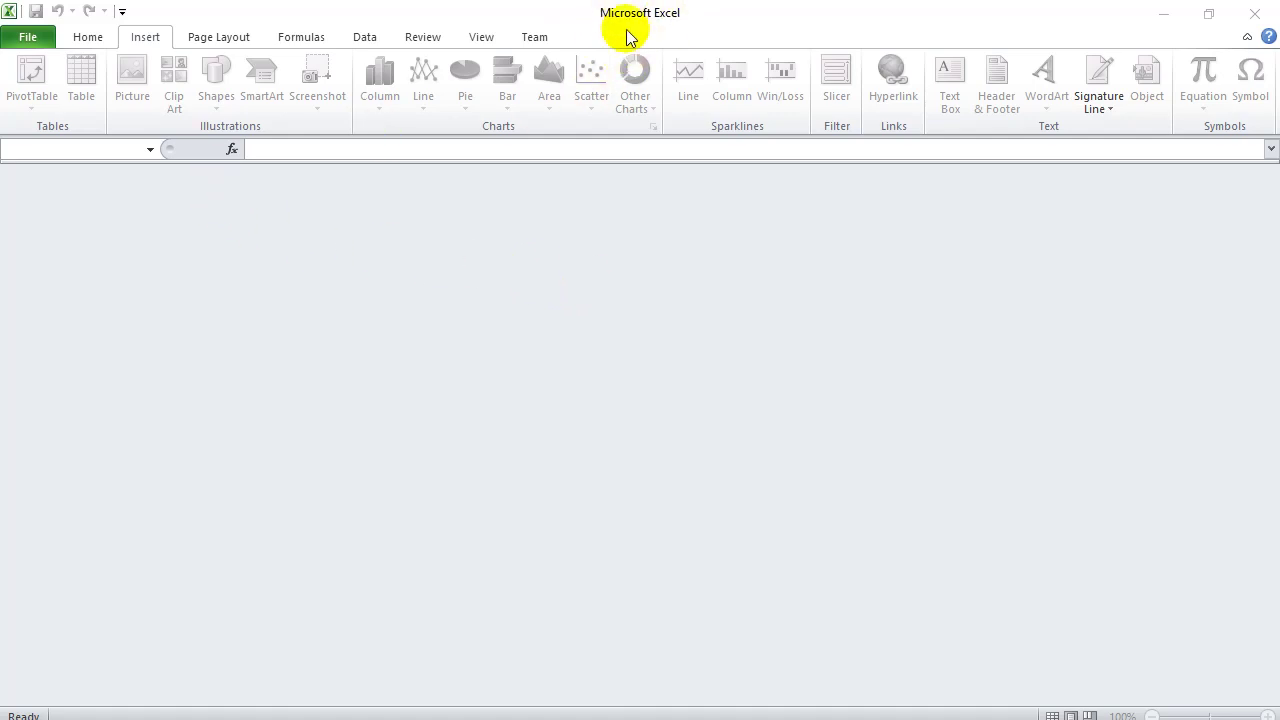
left_click(28, 38)
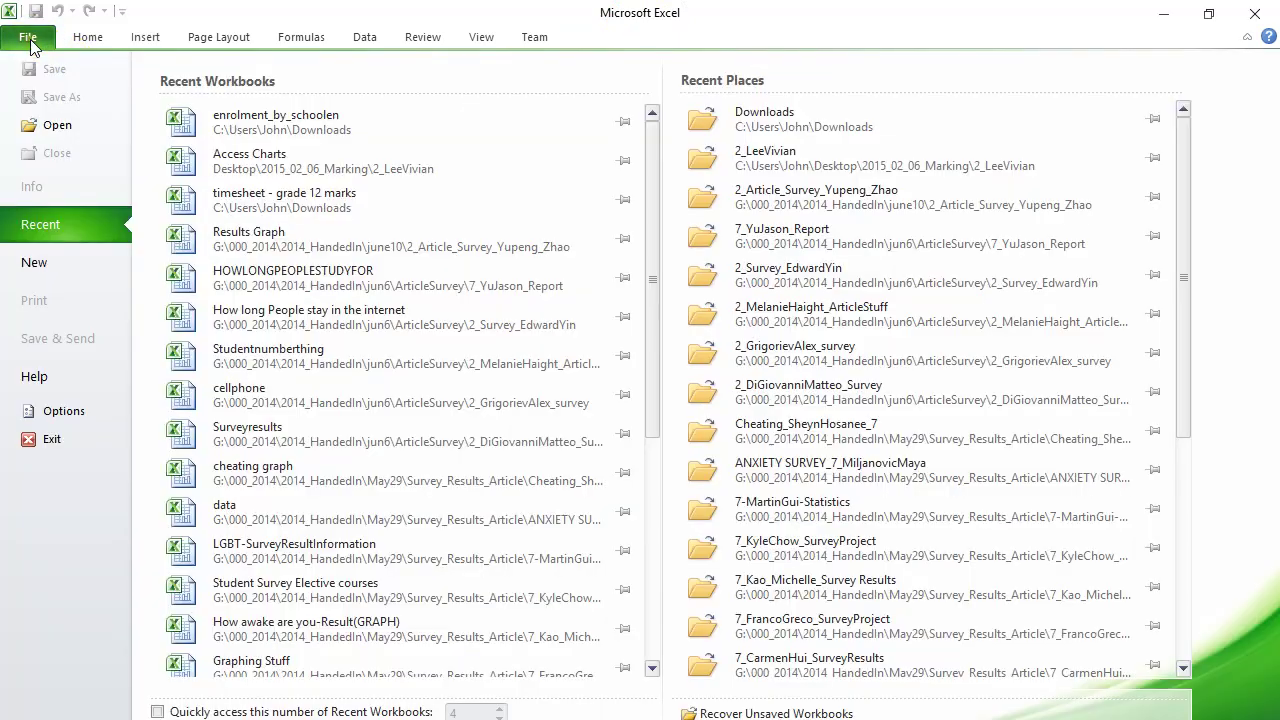
left_click(35, 264)
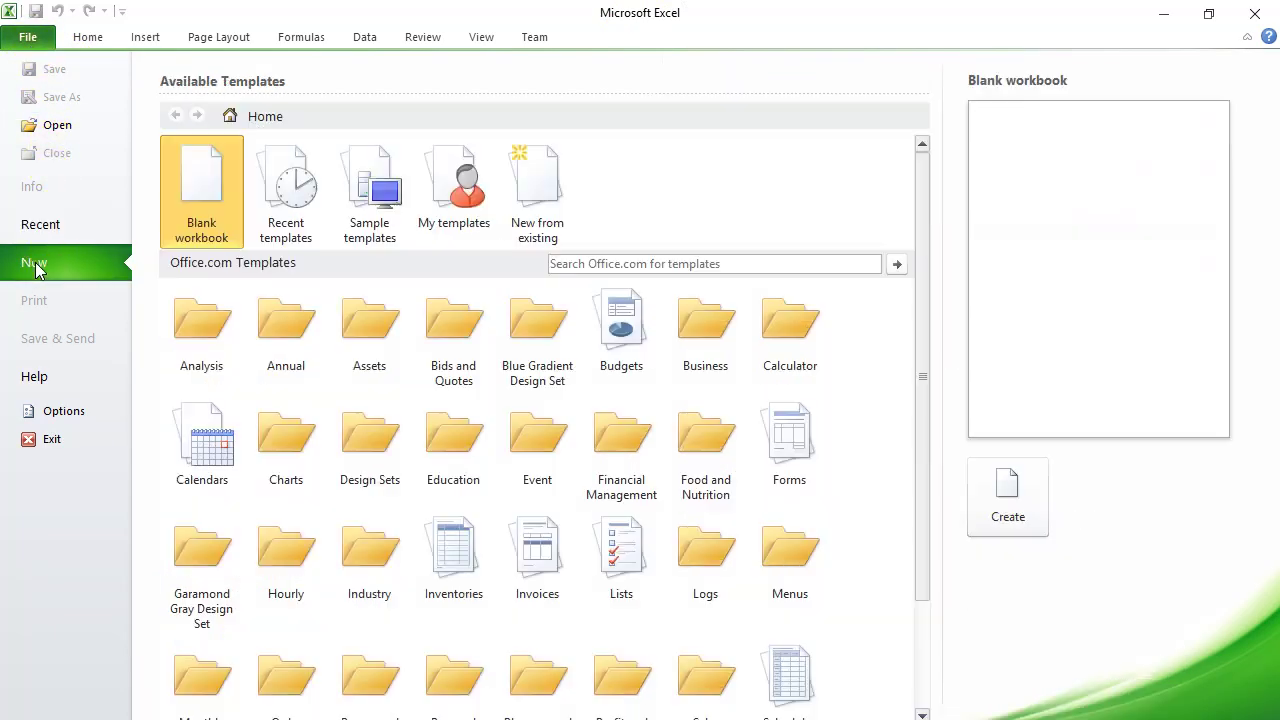
double_click(203, 183)
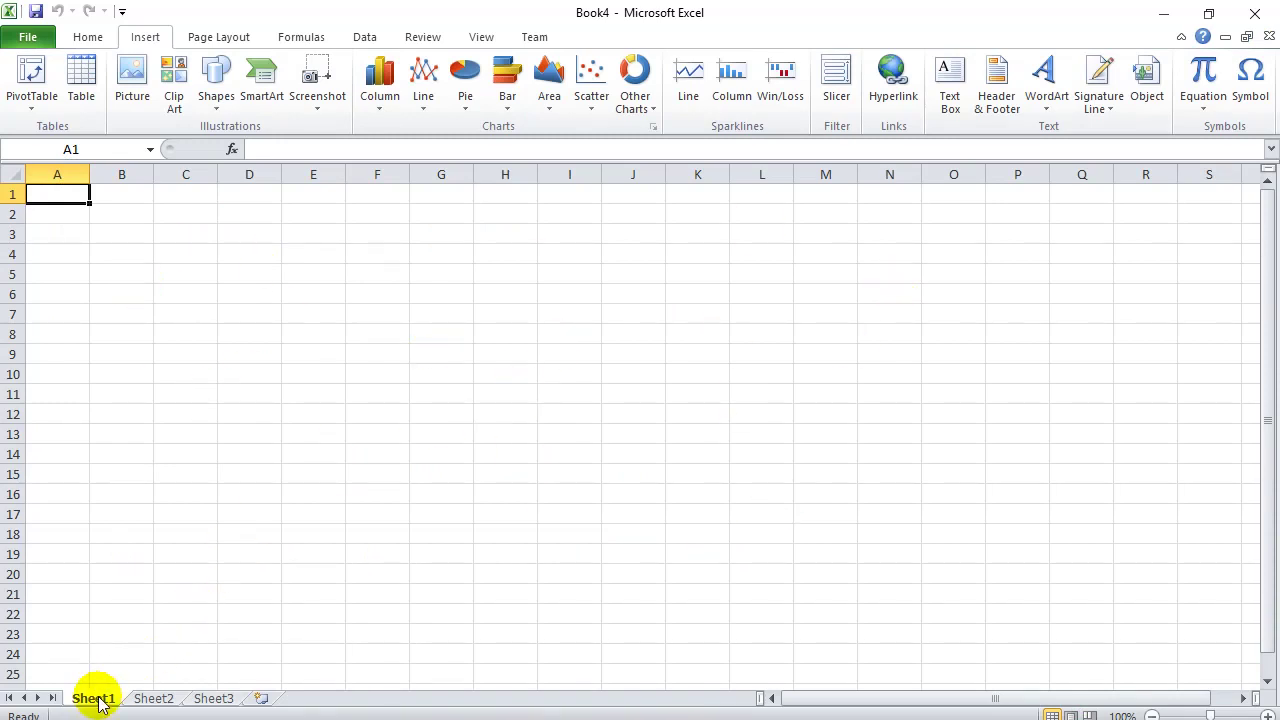
Look through Sheet2 and Sheet3, then return to Sheet1
left_click(152, 699)
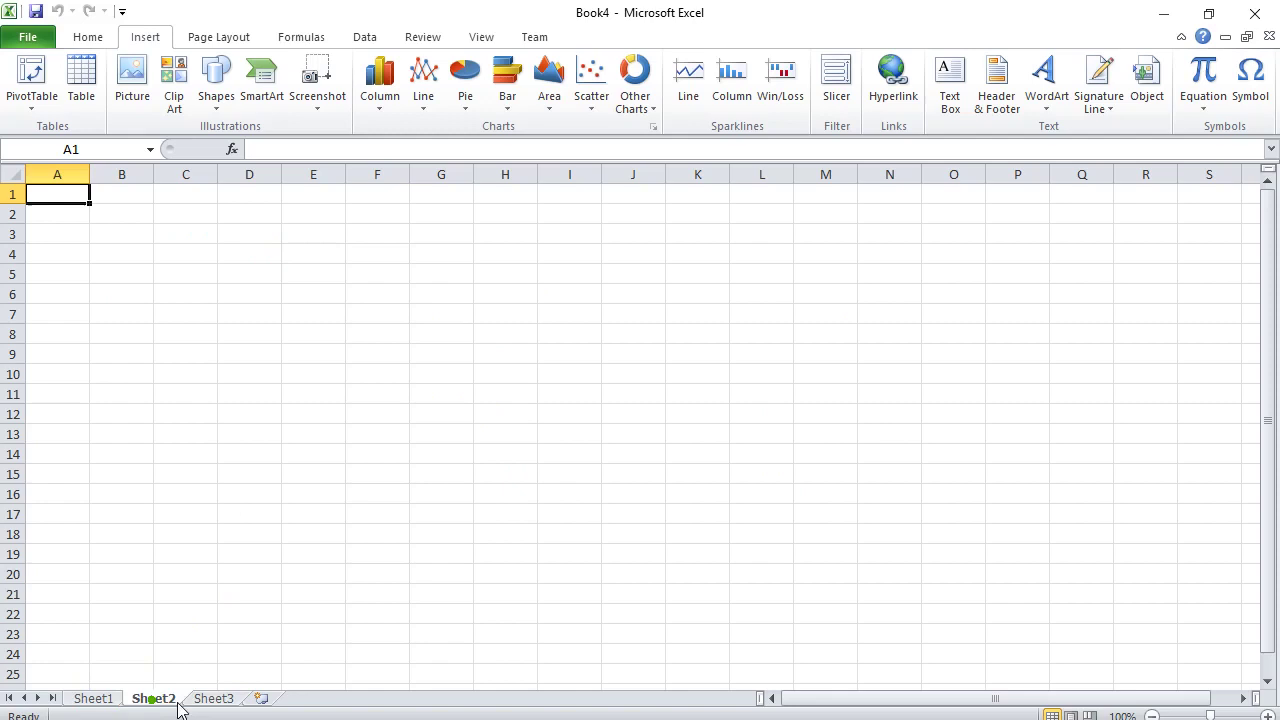
left_click(216, 700)
left_click(160, 700)
left_click(88, 701)
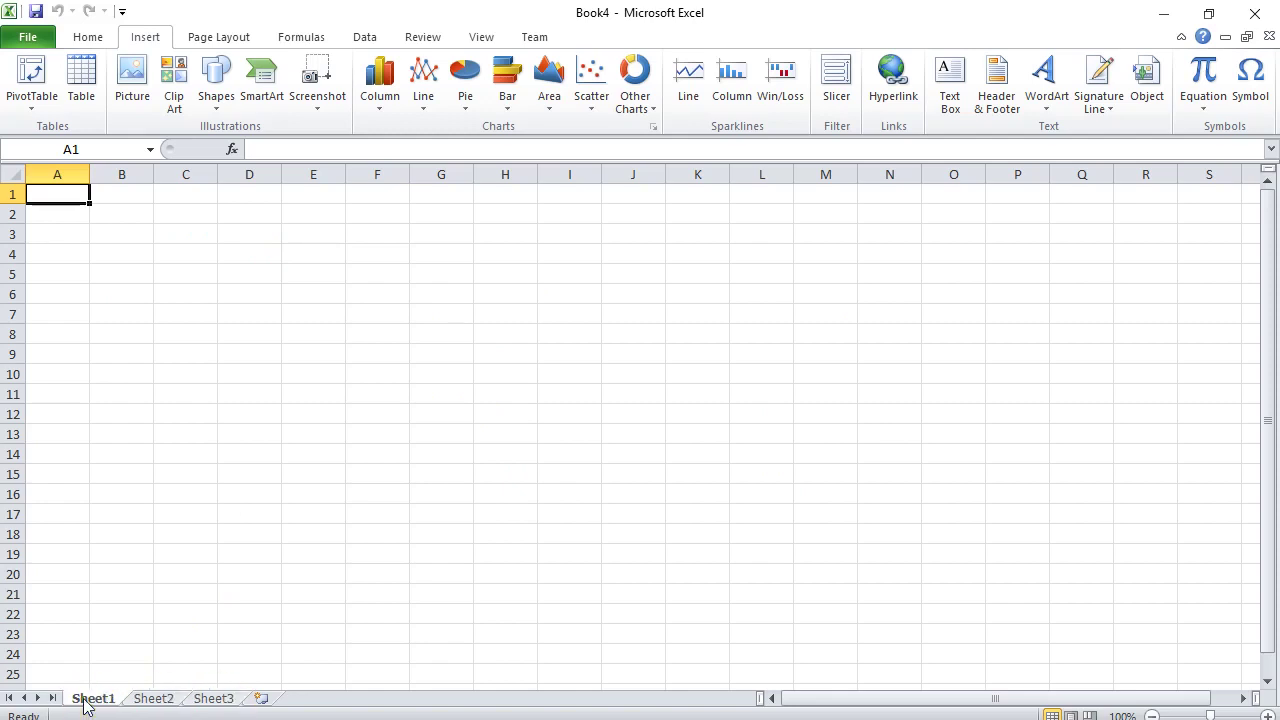
left_click(85, 702)
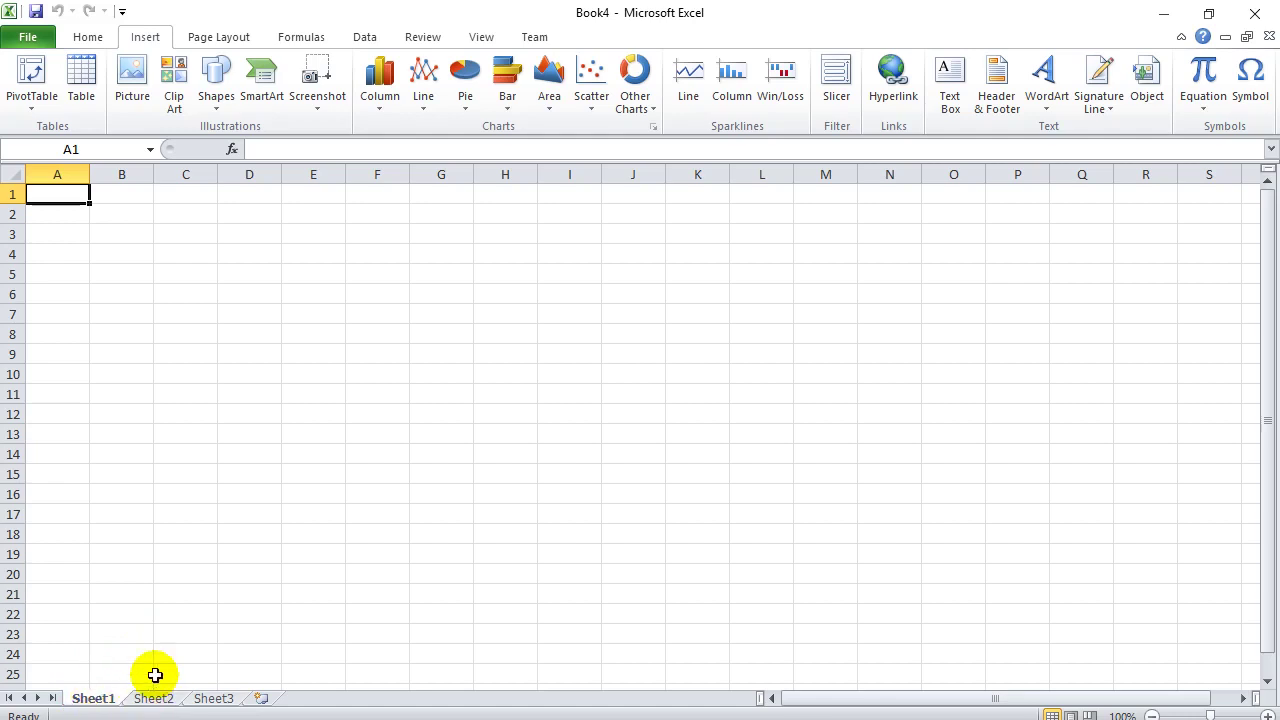
Set the font size of cells A1:O25 on Sheet1 to 24
left_click_drag(57, 194, 951, 671)
left_click(80, 42)
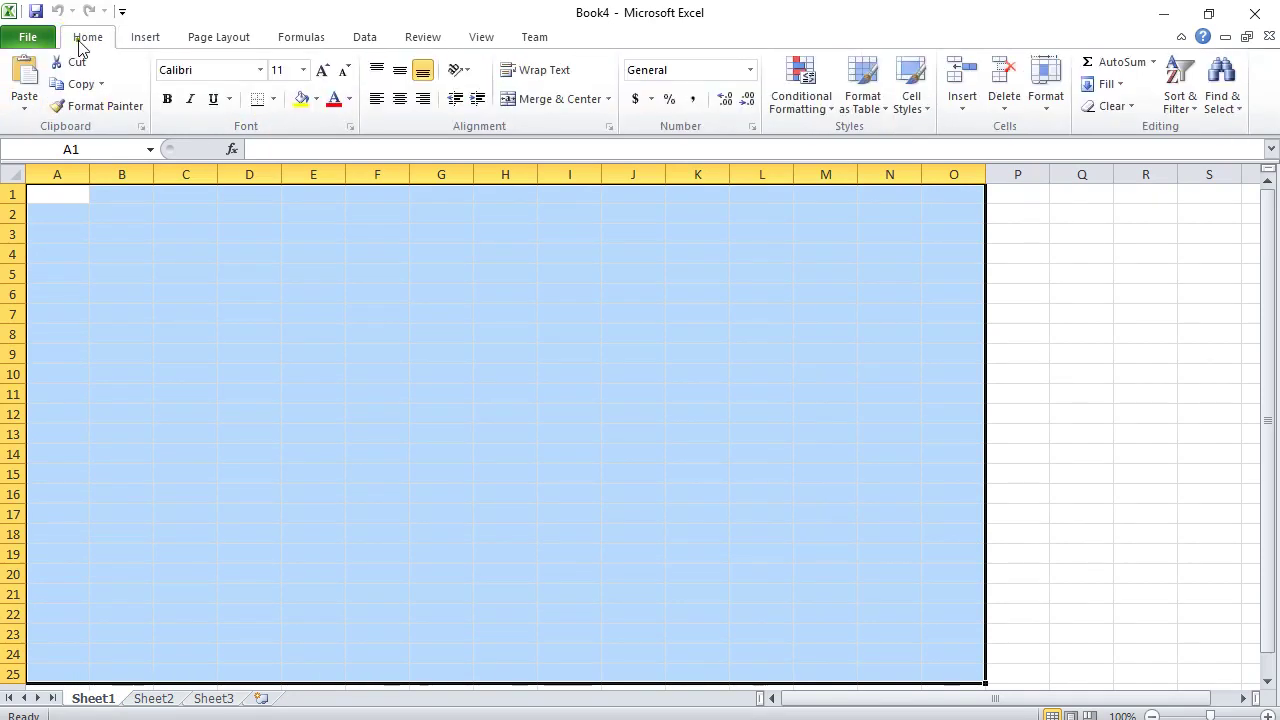
left_click(303, 70)
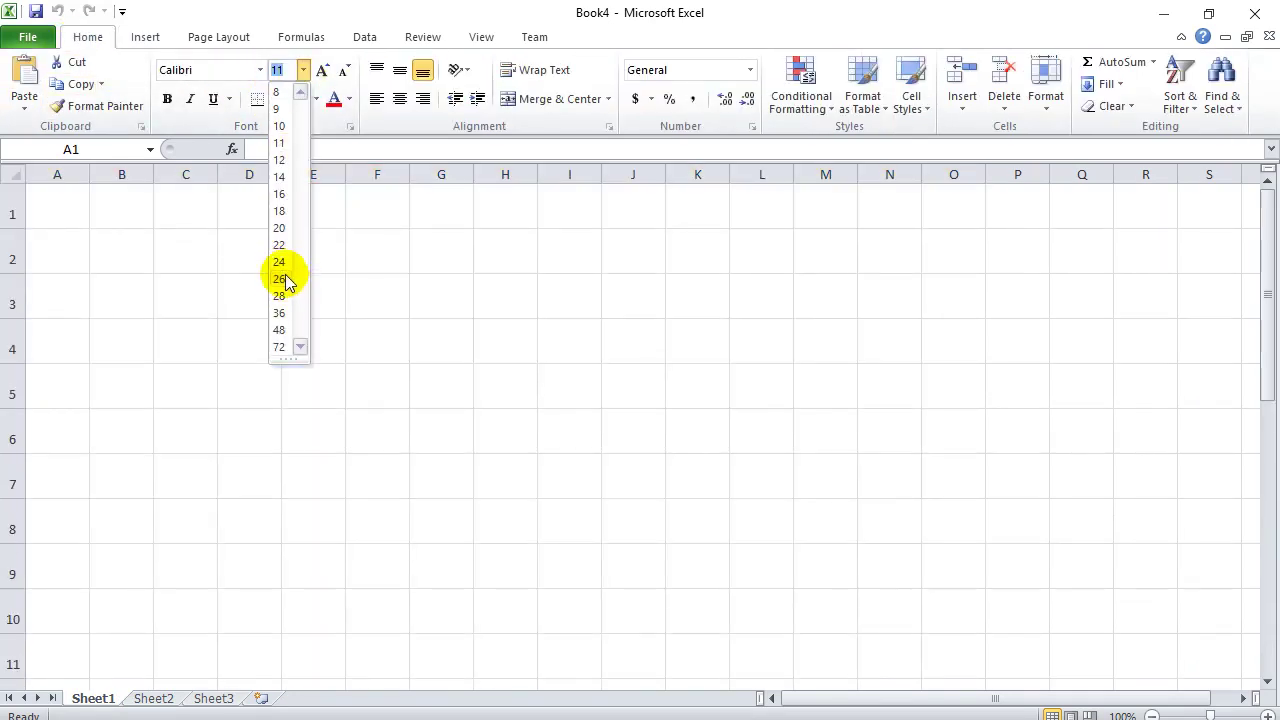
left_click(280, 262)
left_click(118, 246)
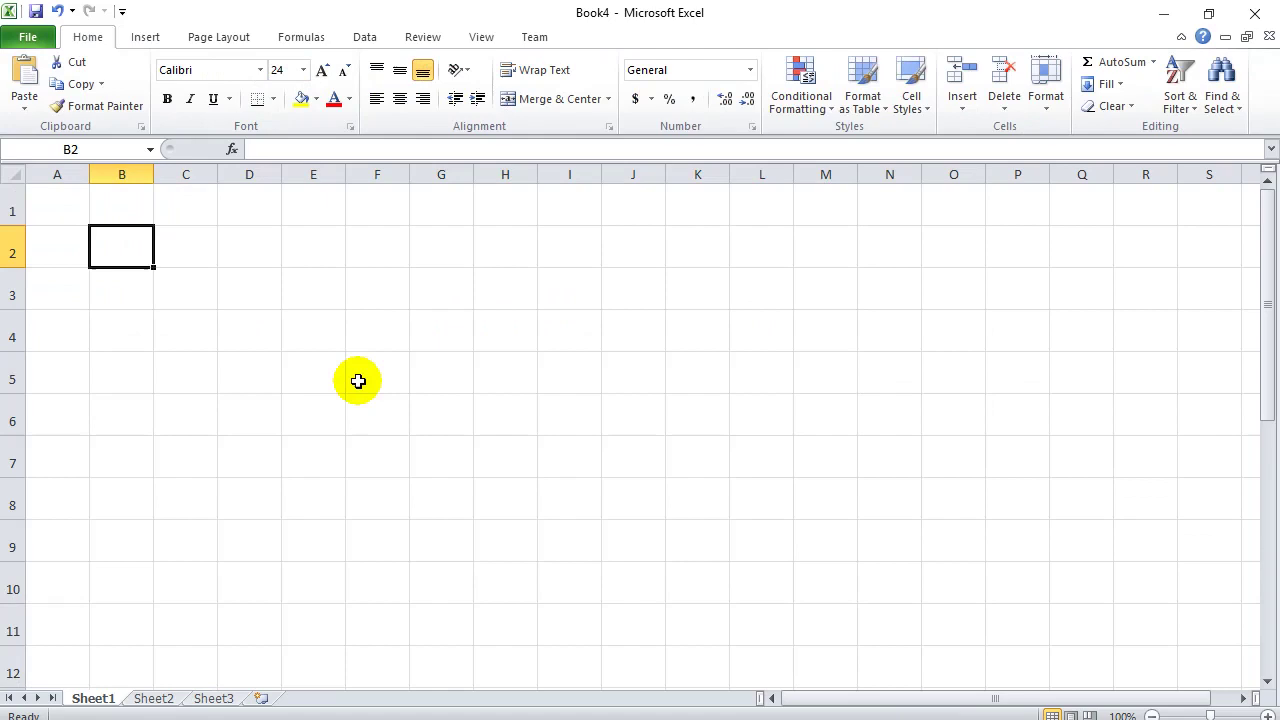
Examine the grid structure by selecting columns A to D, rows 1 to 4 and a few single cells
left_click(372, 340)
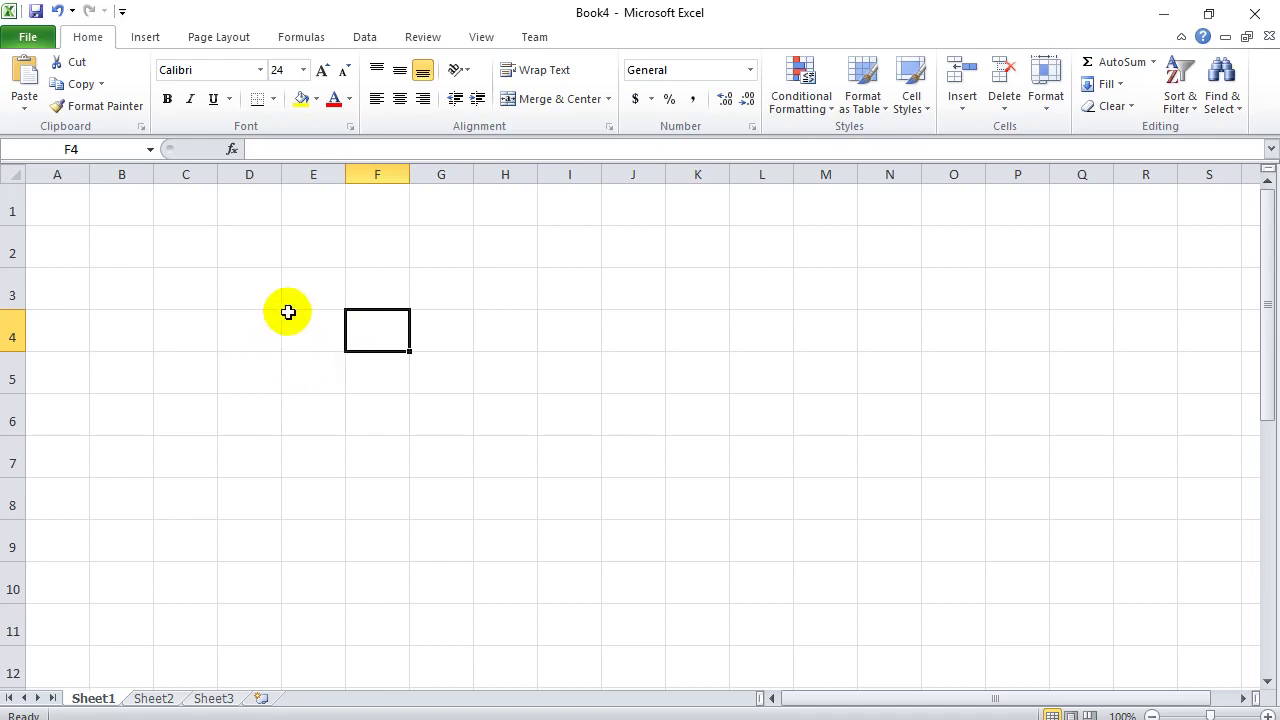
left_click(61, 174)
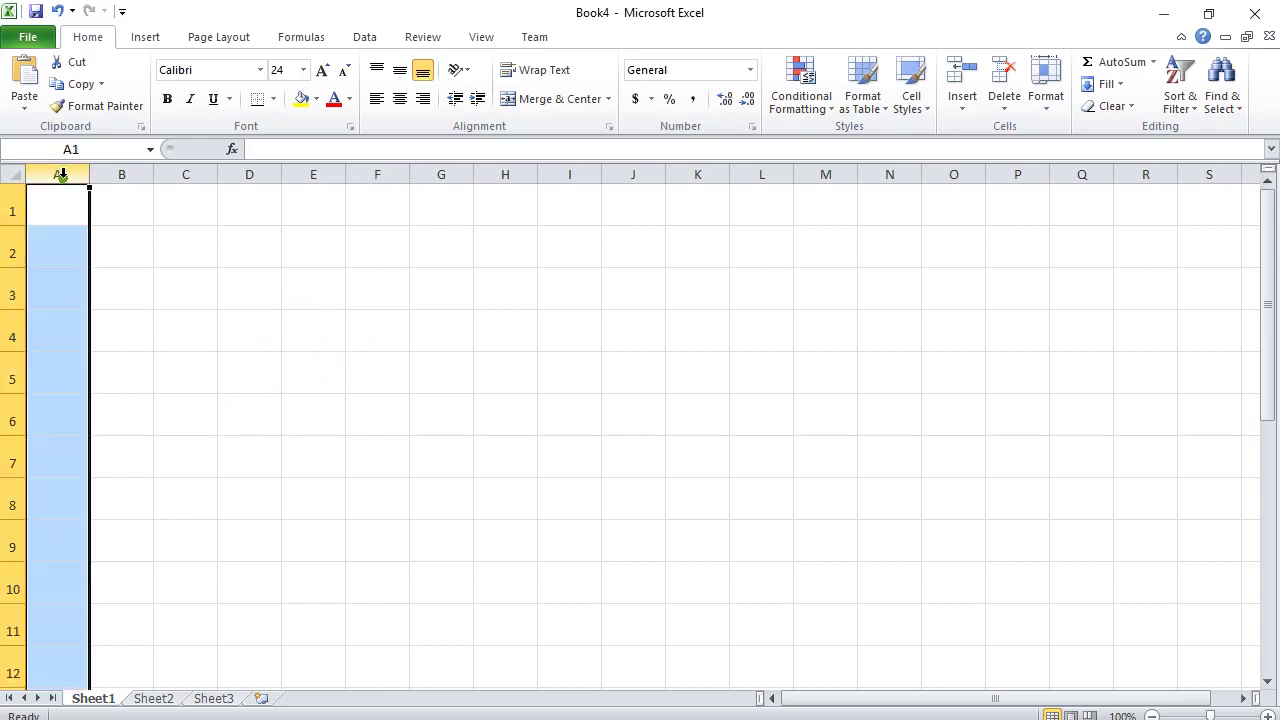
left_click(112, 174)
left_click(199, 177)
left_click(251, 175)
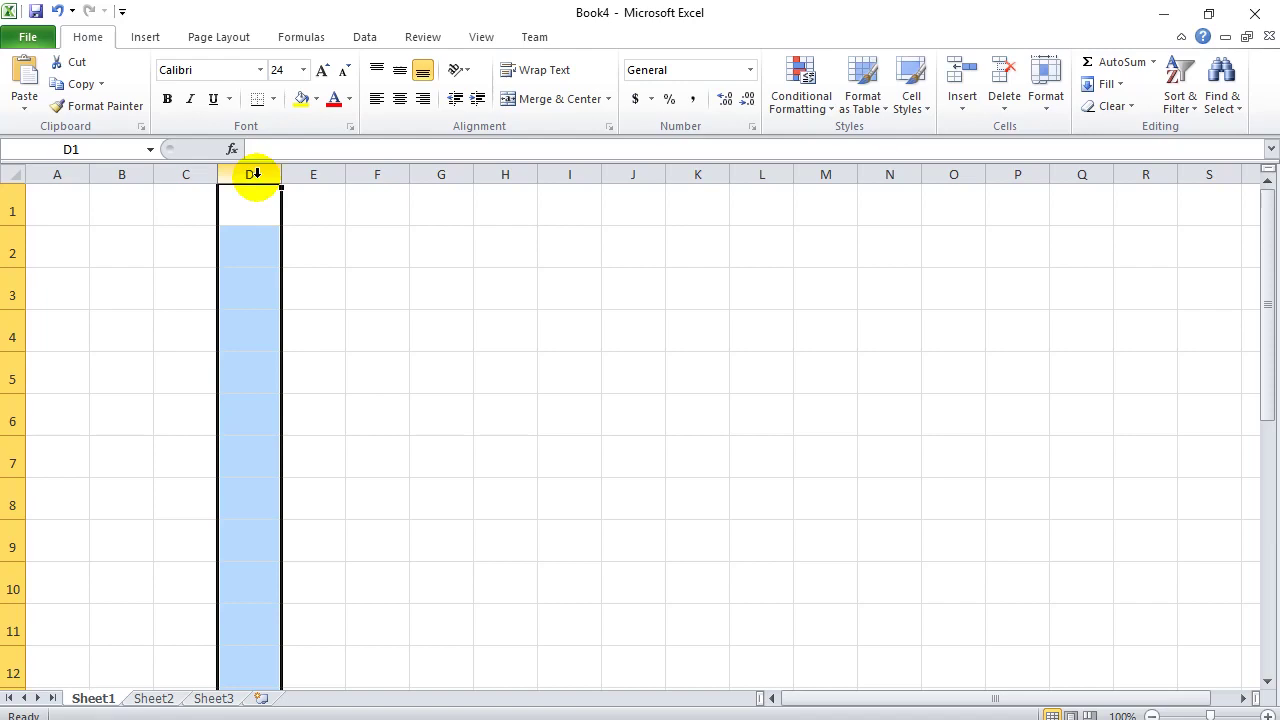
left_click(6, 205)
left_click(12, 251)
left_click(12, 293)
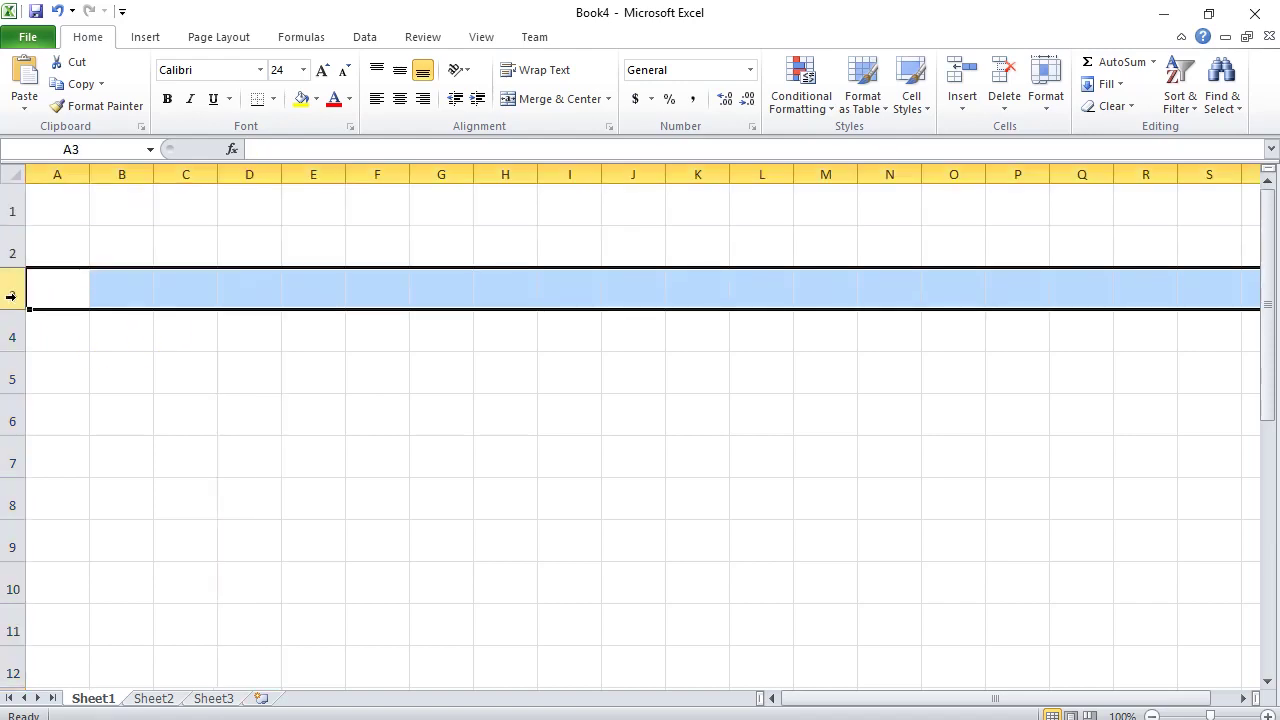
left_click(12, 336)
left_click(249, 289)
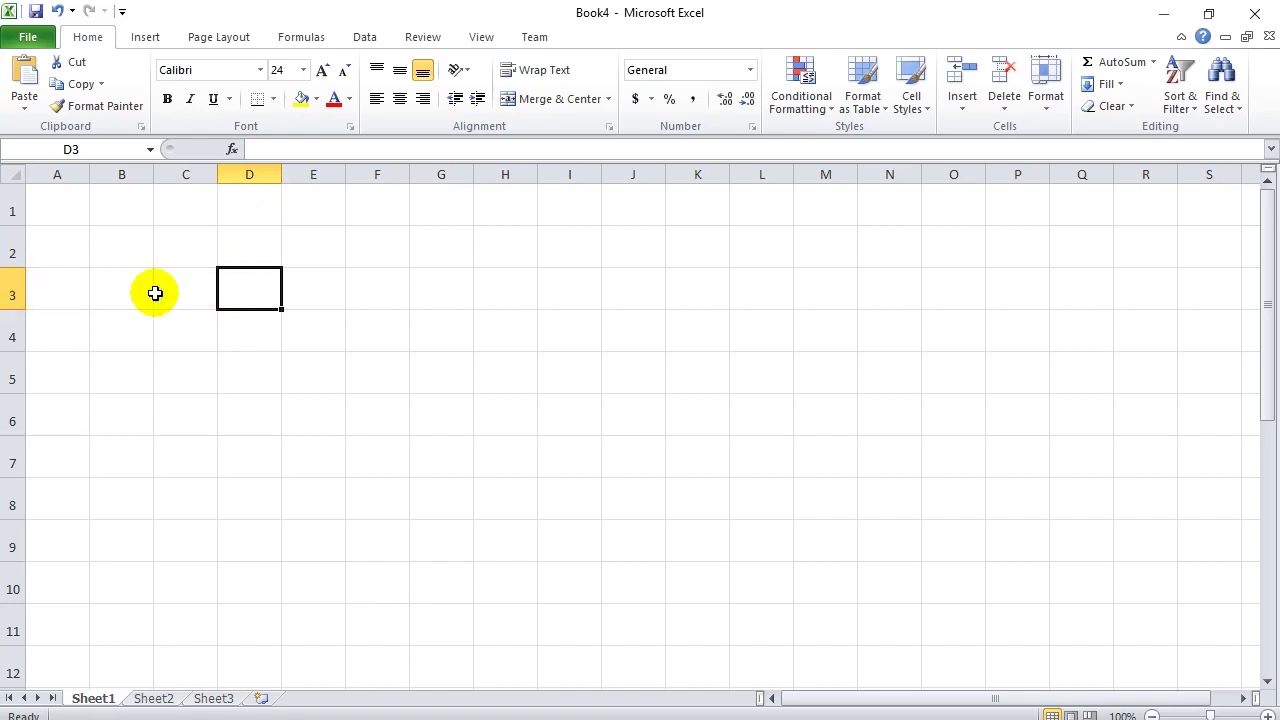
left_click(325, 340)
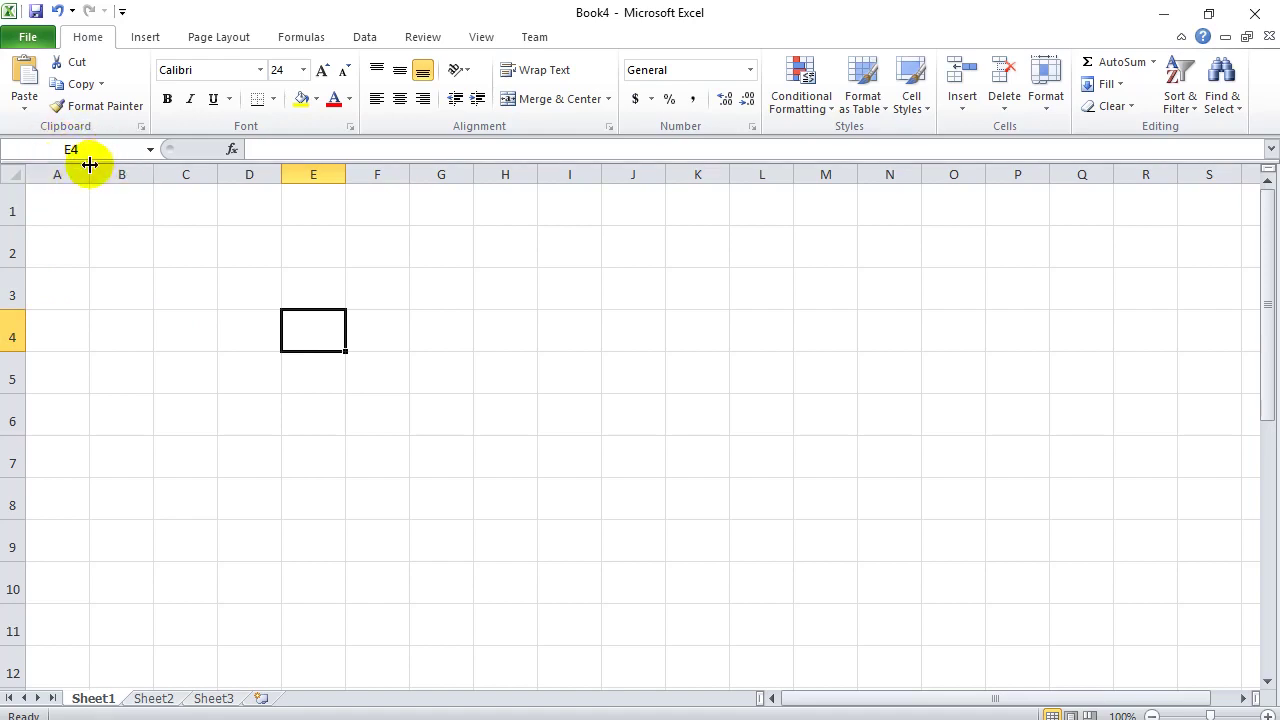
left_click(184, 261)
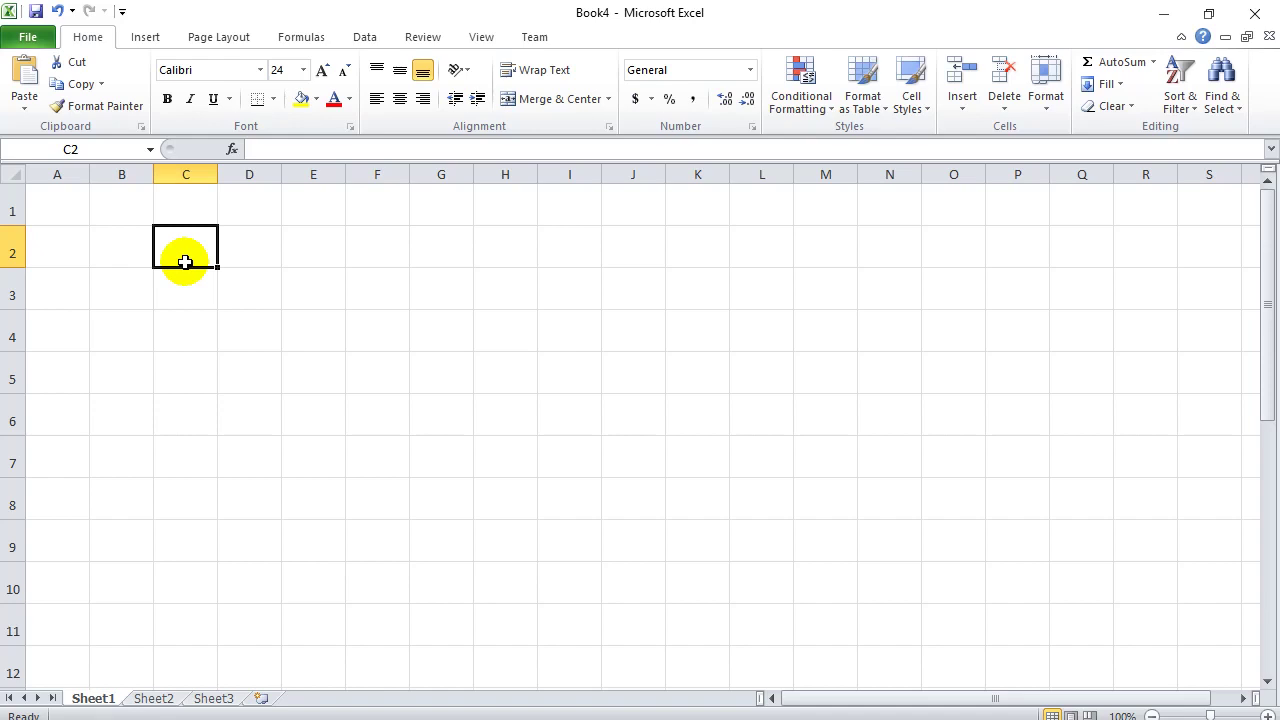
Enter the terms row, column, sheet and cell down column O in cells O2 to O5
left_click(894, 272)
left_click(952, 251)
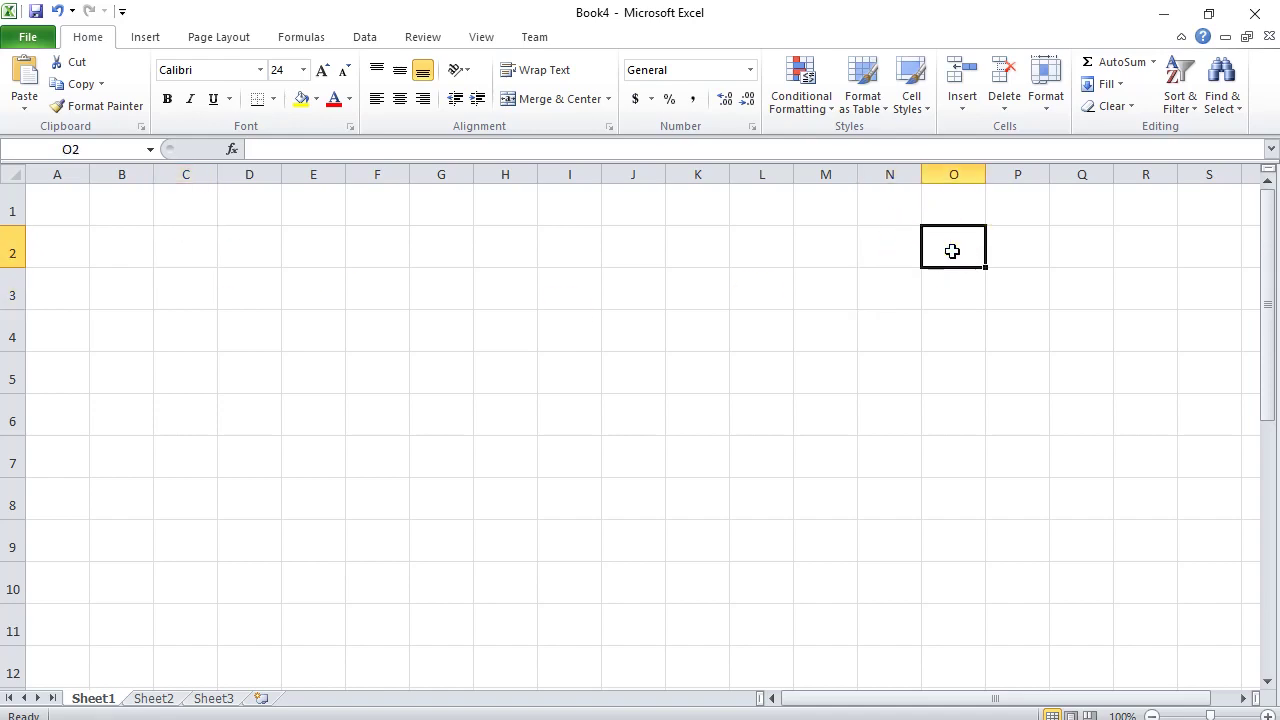
left_click(952, 251)
type("row")
key("Return")
type("column")
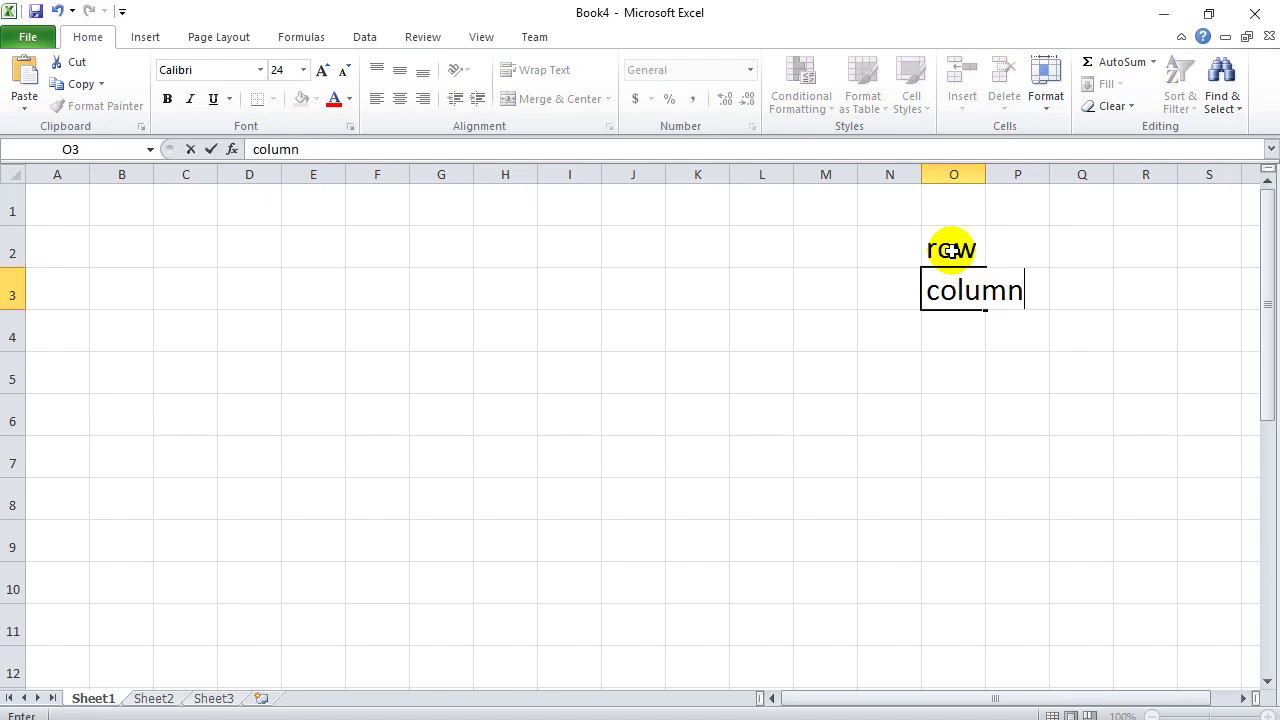
key("Return")
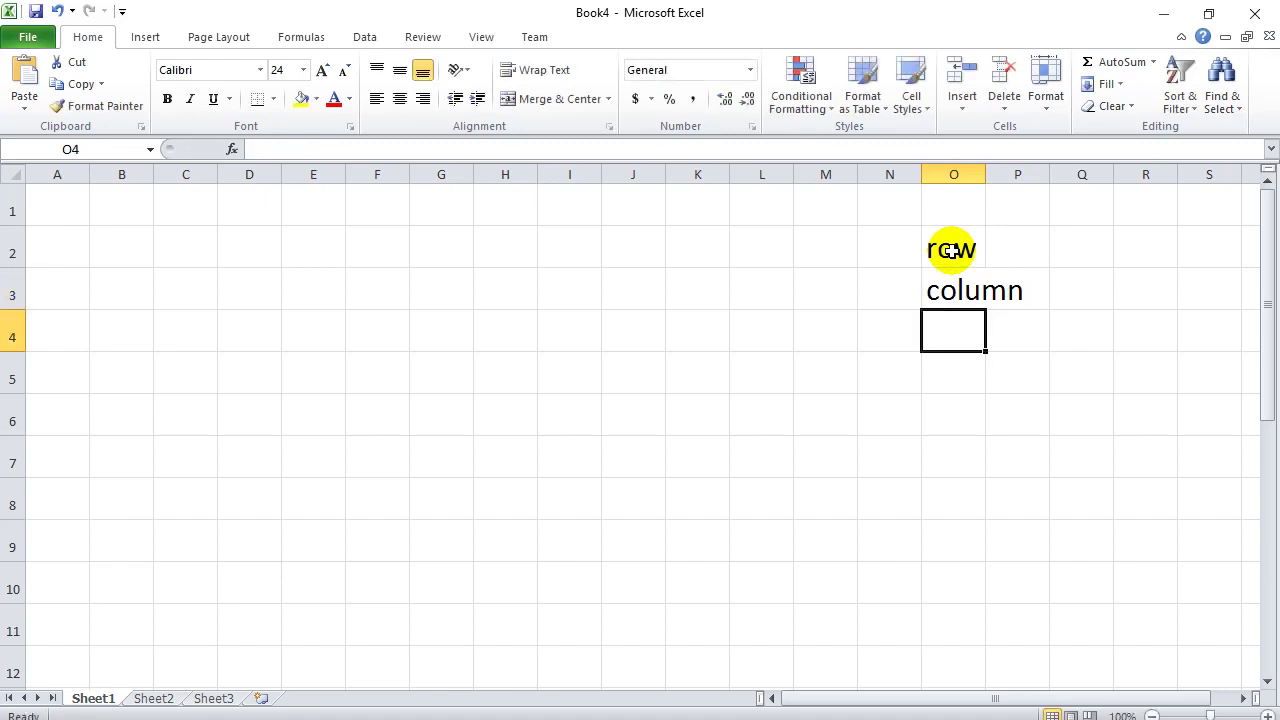
type("sheet")
key("Return")
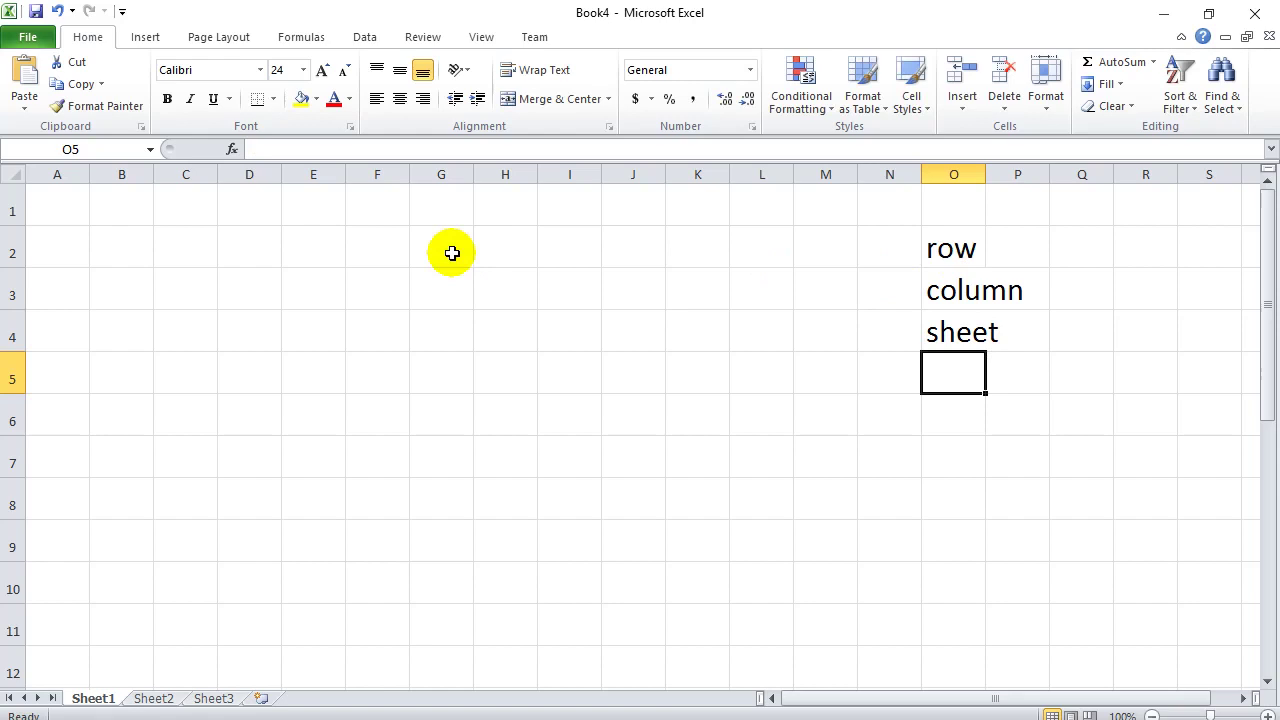
type("cell")
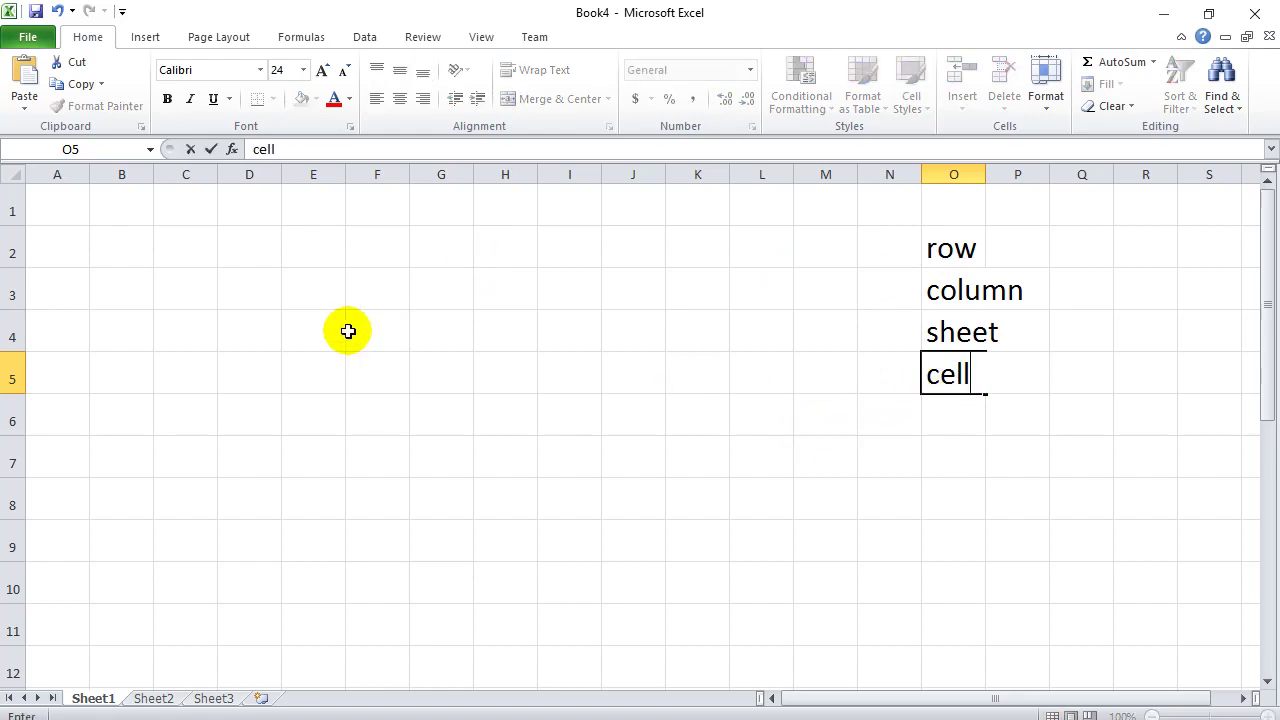
left_click(117, 251)
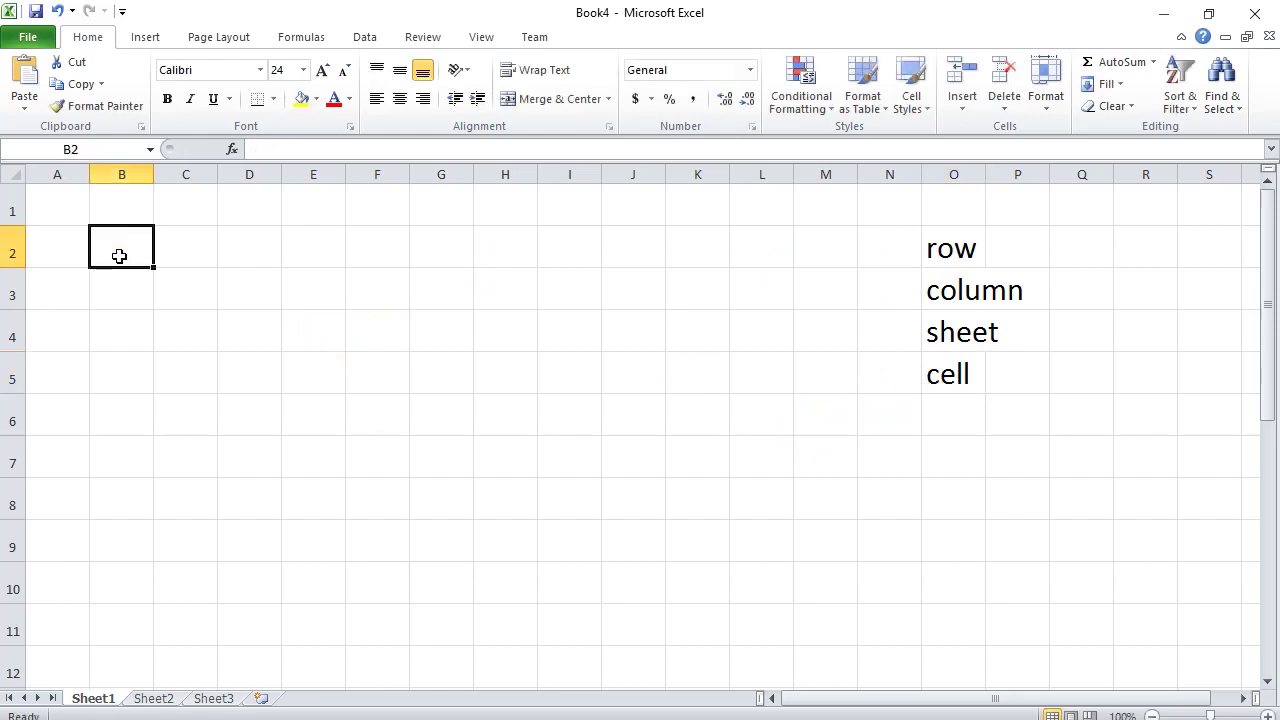
Widen columns A and B and enter the headings "pet" in A2 and "vote" in B2
left_click(84, 250)
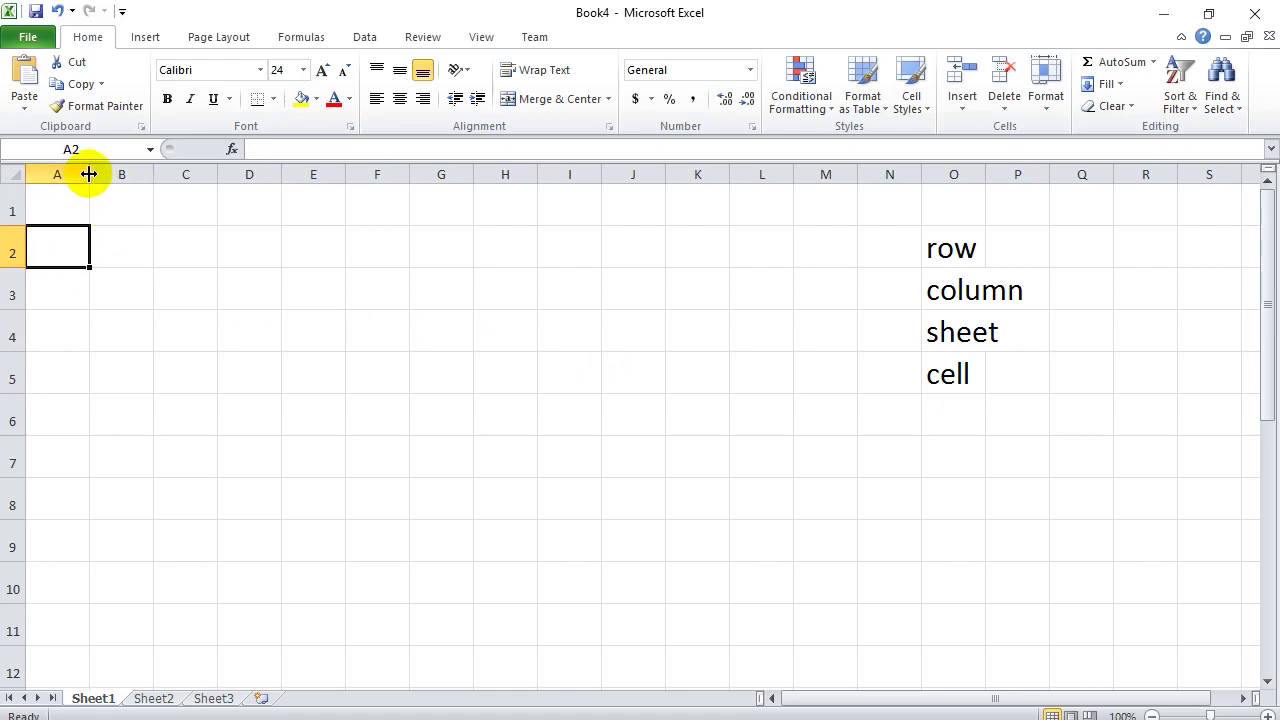
left_click_drag(89, 174, 274, 174)
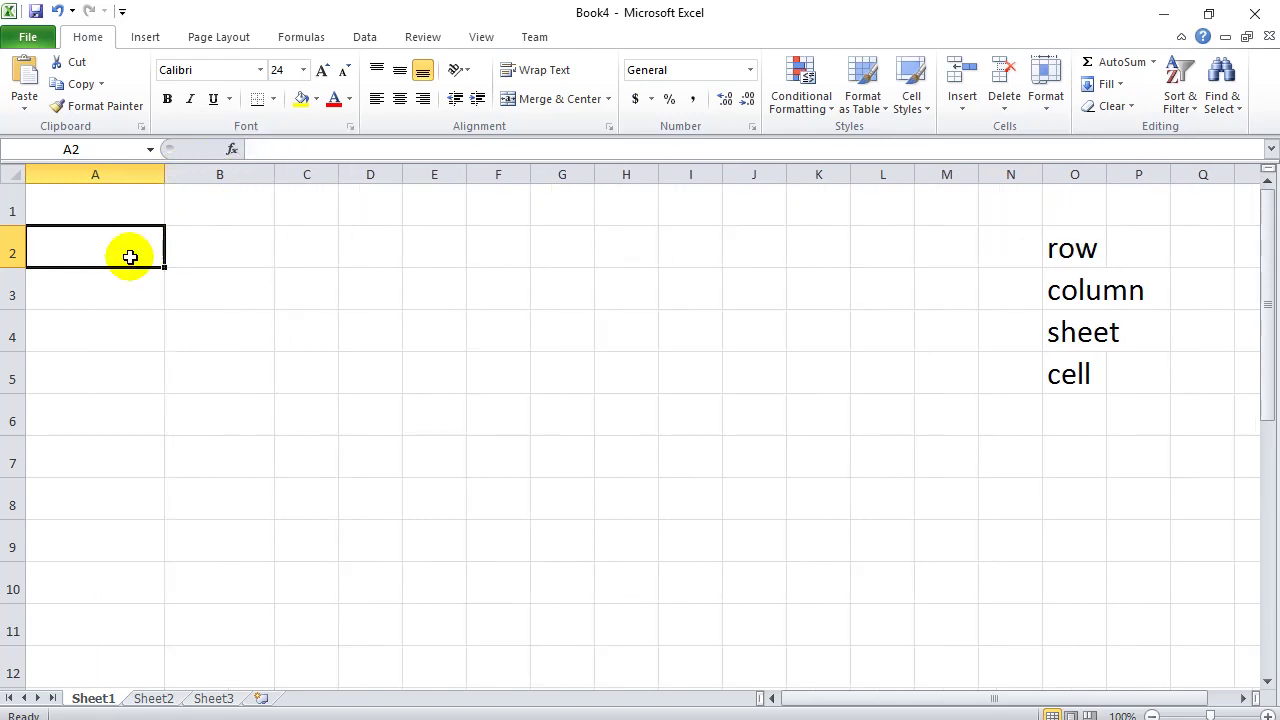
type("pet")
key("Tab")
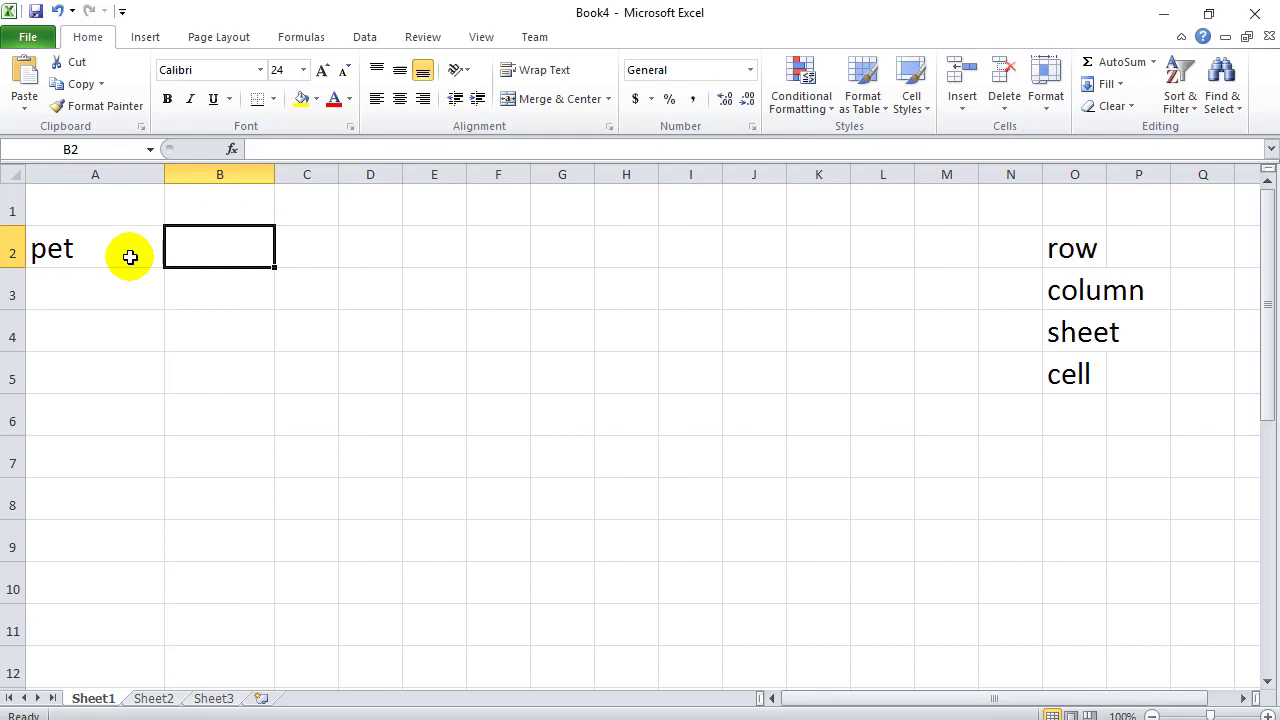
type("vote")
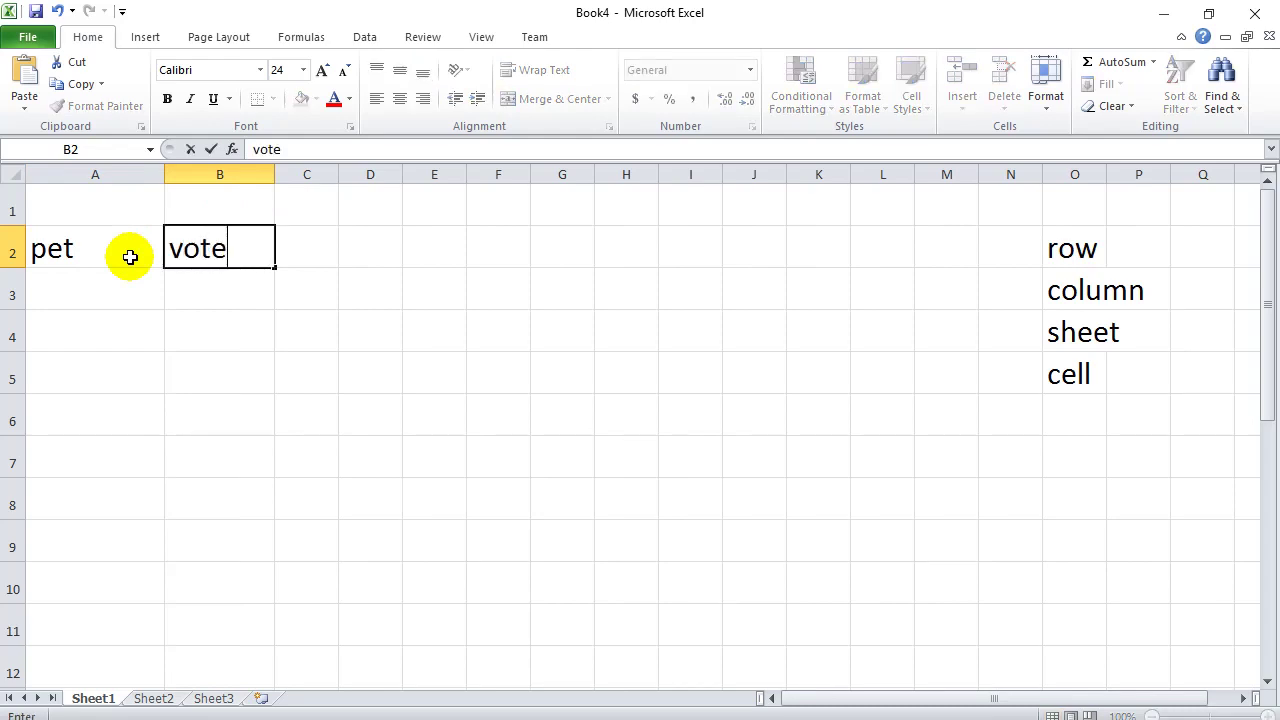
key("Return")
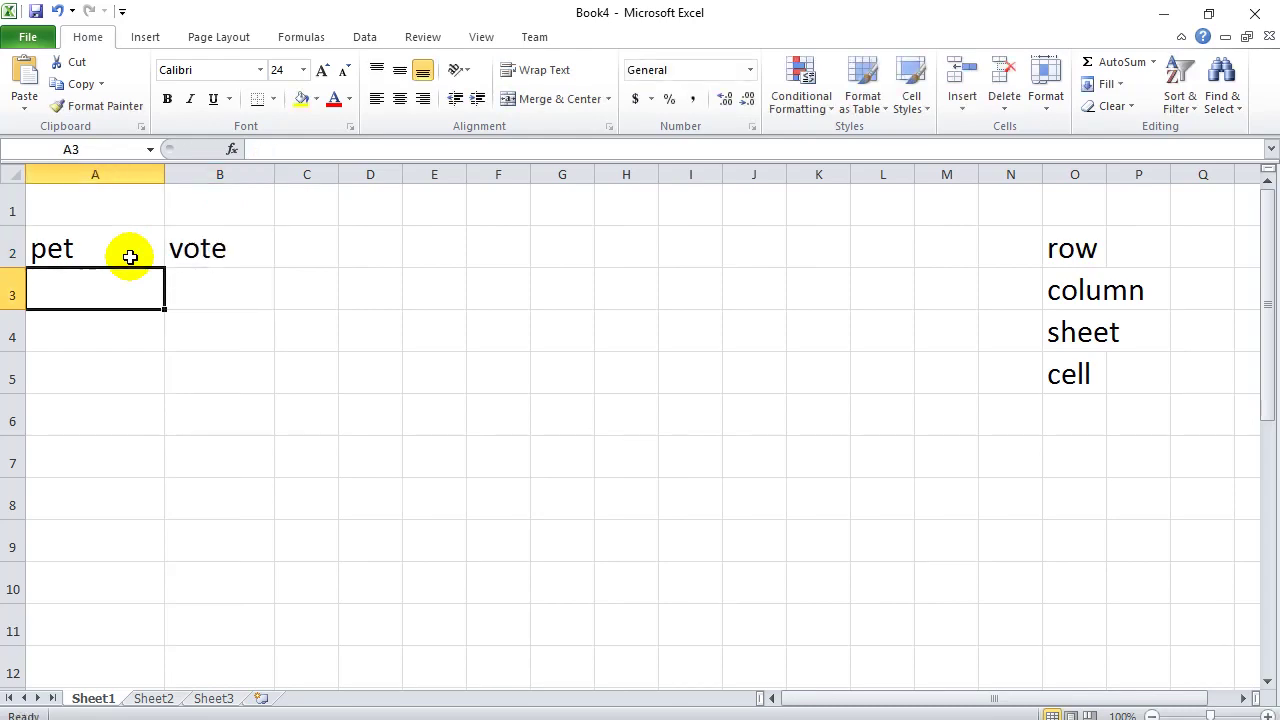
List dog, cat, bird, fish and reptile under the pet heading in cells A3 to A7
type("dog")
key("Return")
type("cat")
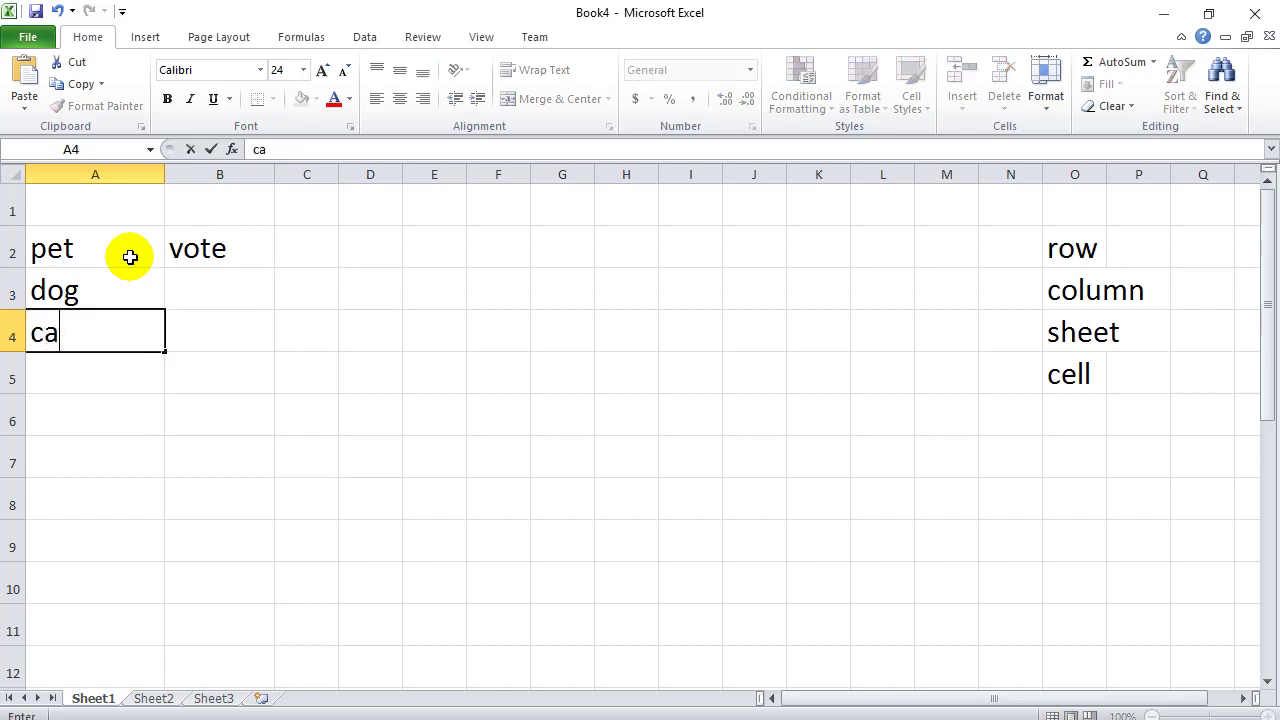
key("Return")
type("bird")
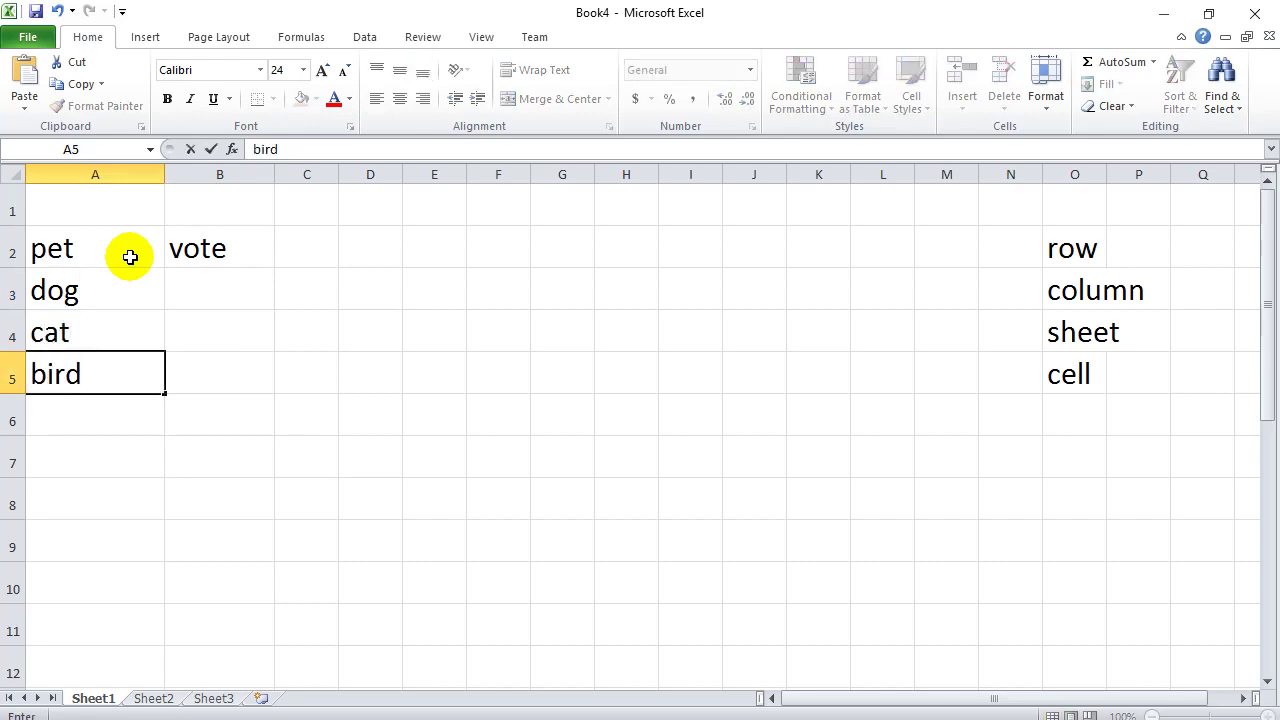
key("Return")
type("fish")
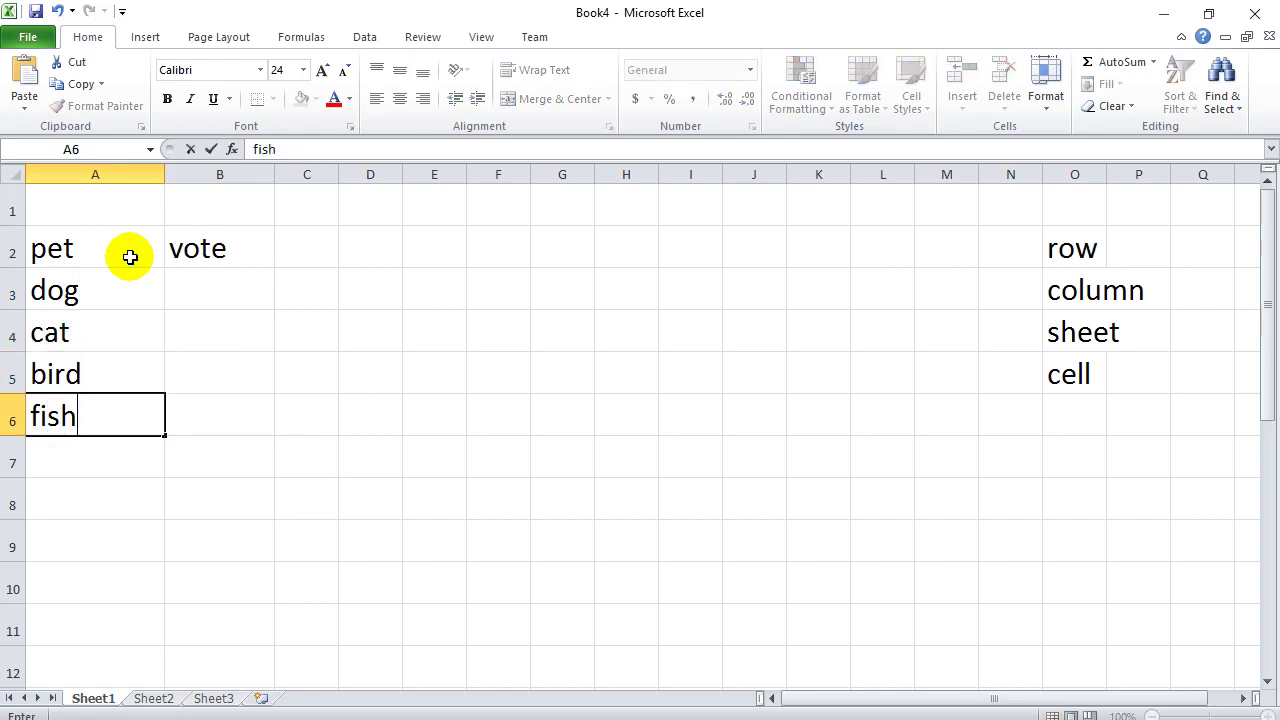
key("Return")
type("reptile")
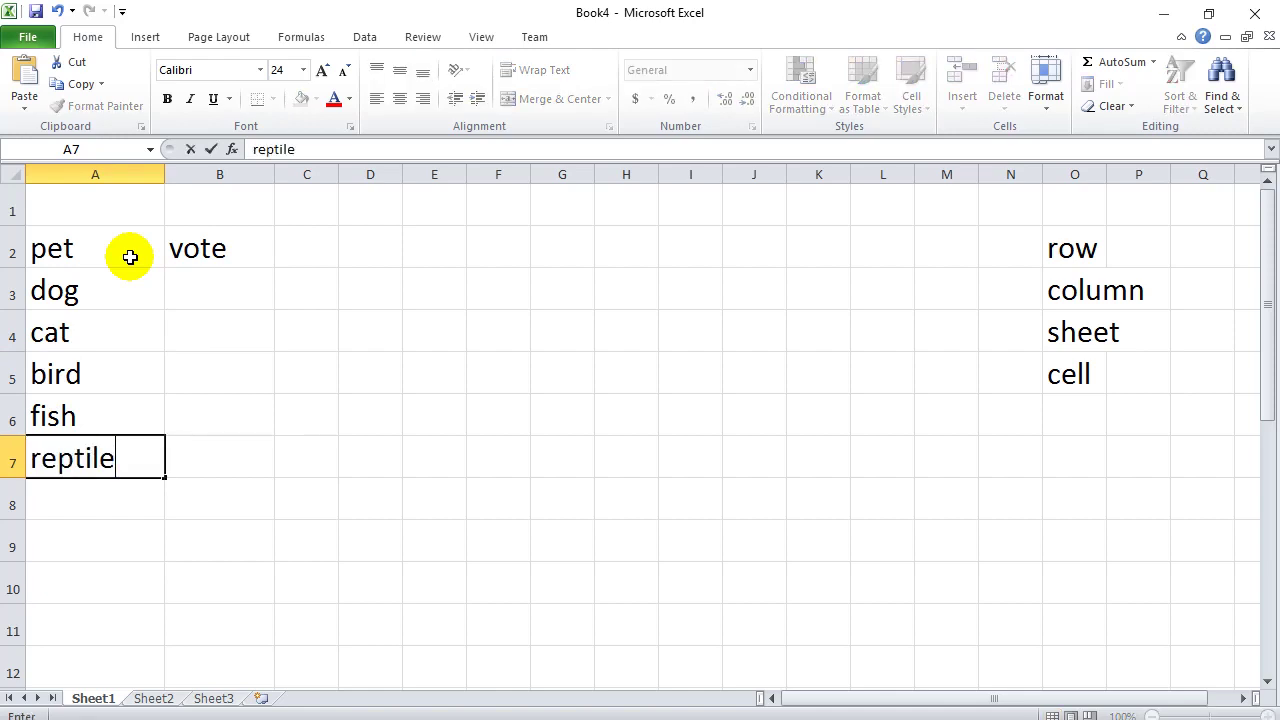
key("Tab")
Enter the votes 13, 11, 3, 1 and 2 under the vote heading in cells B3 to B7
key("Up")
key("Up")
key("Up")
key("Up")
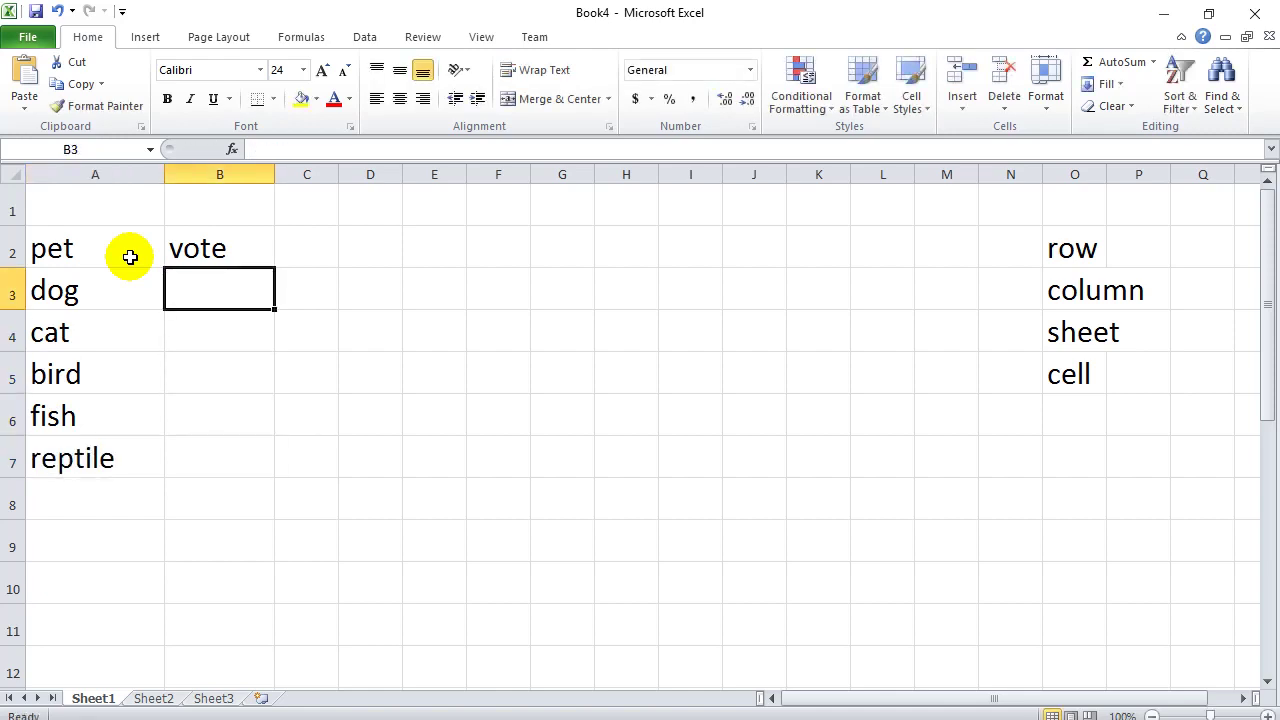
type("13")
key("Return")
type("11")
key("Return")
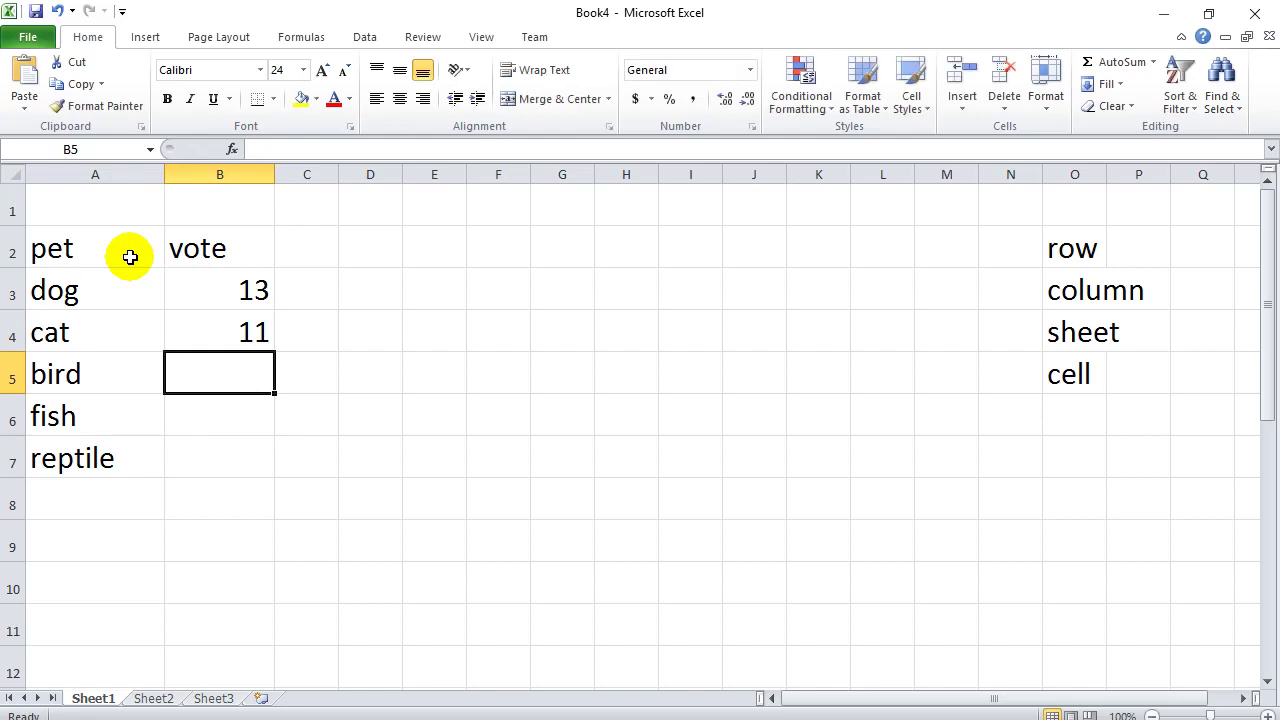
type("3")
key("Return")
type("1")
key("Return")
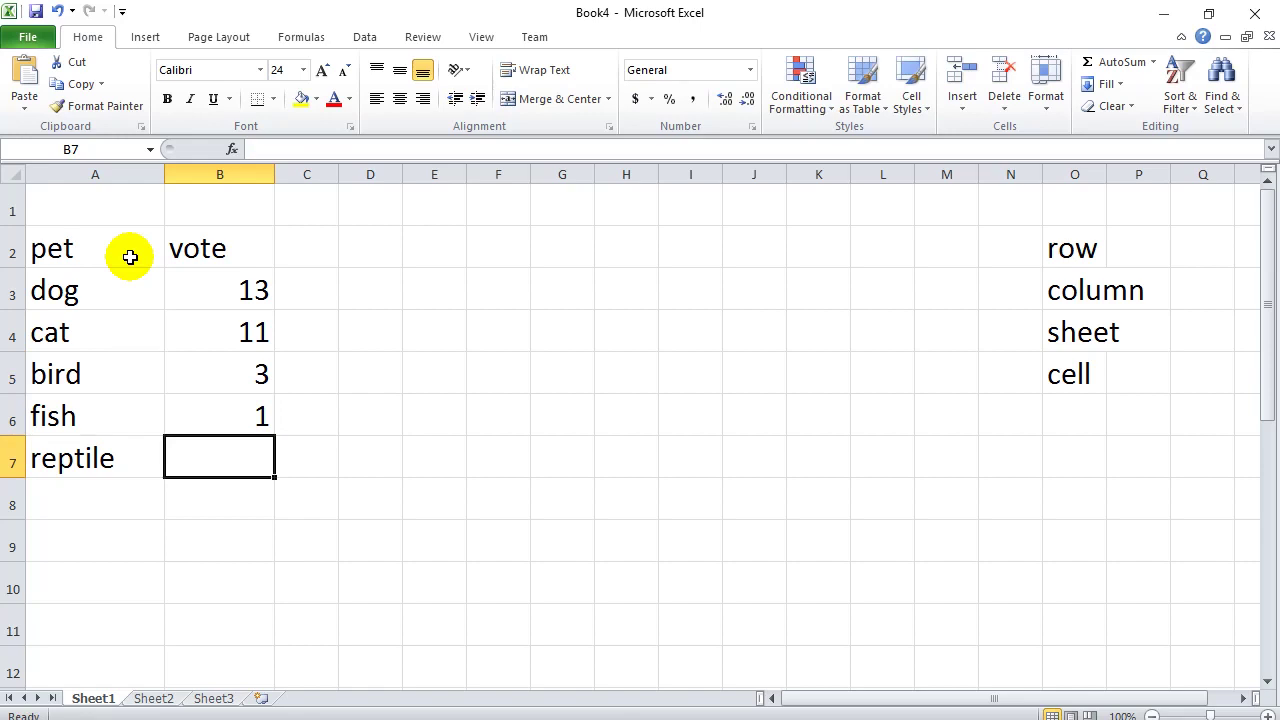
type("2")
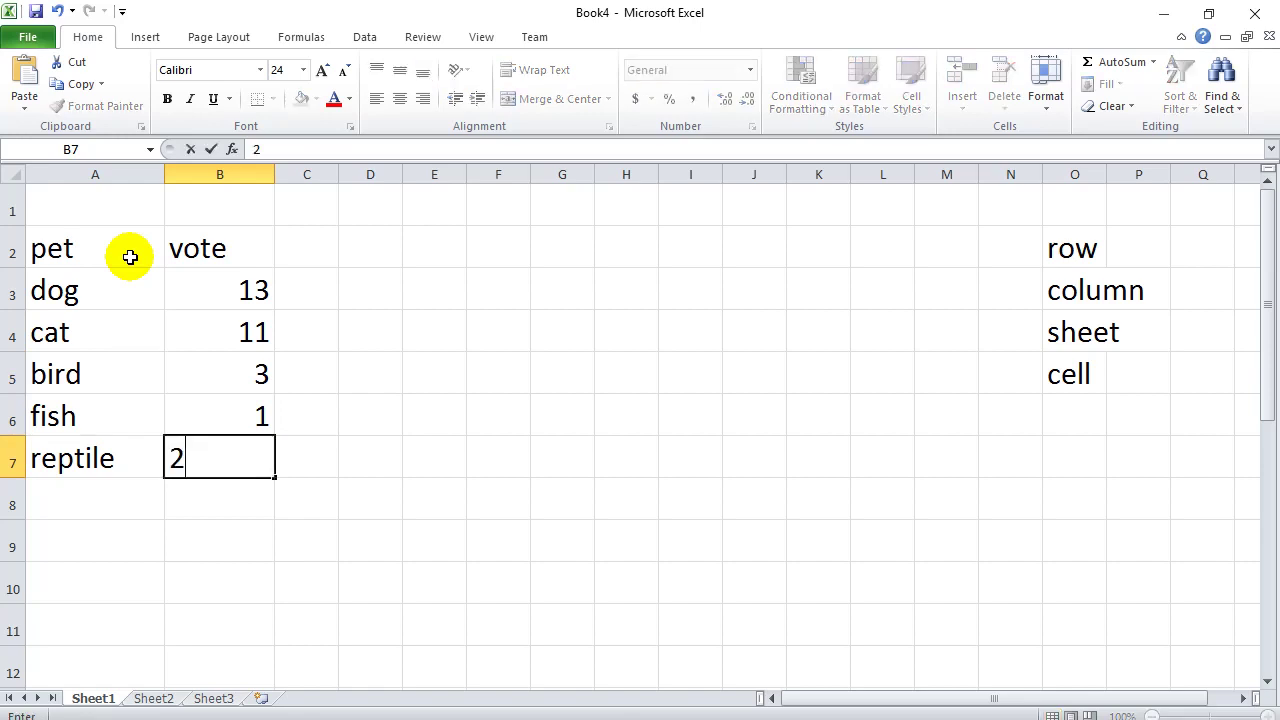
left_click(234, 297)
left_click(371, 299)
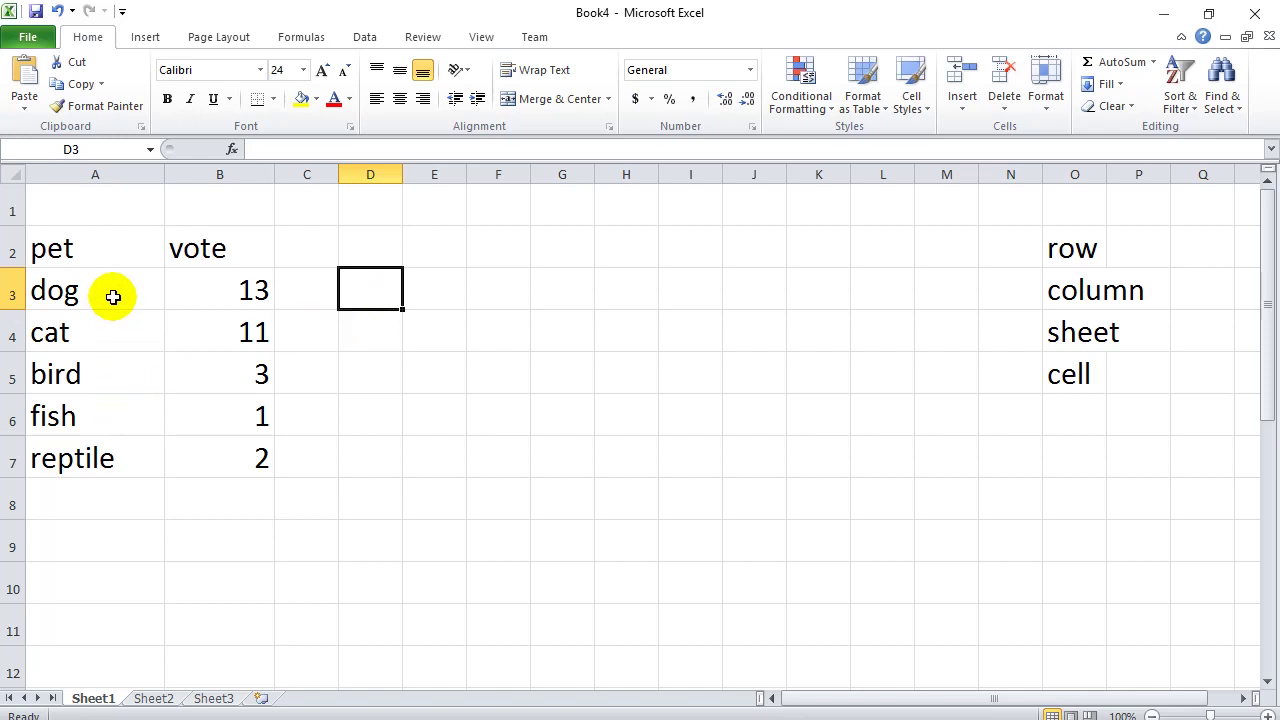
Examine the two groups of data by selecting the pet names in A3:A7 and the votes in B3:B7
left_click_drag(106, 287, 110, 455)
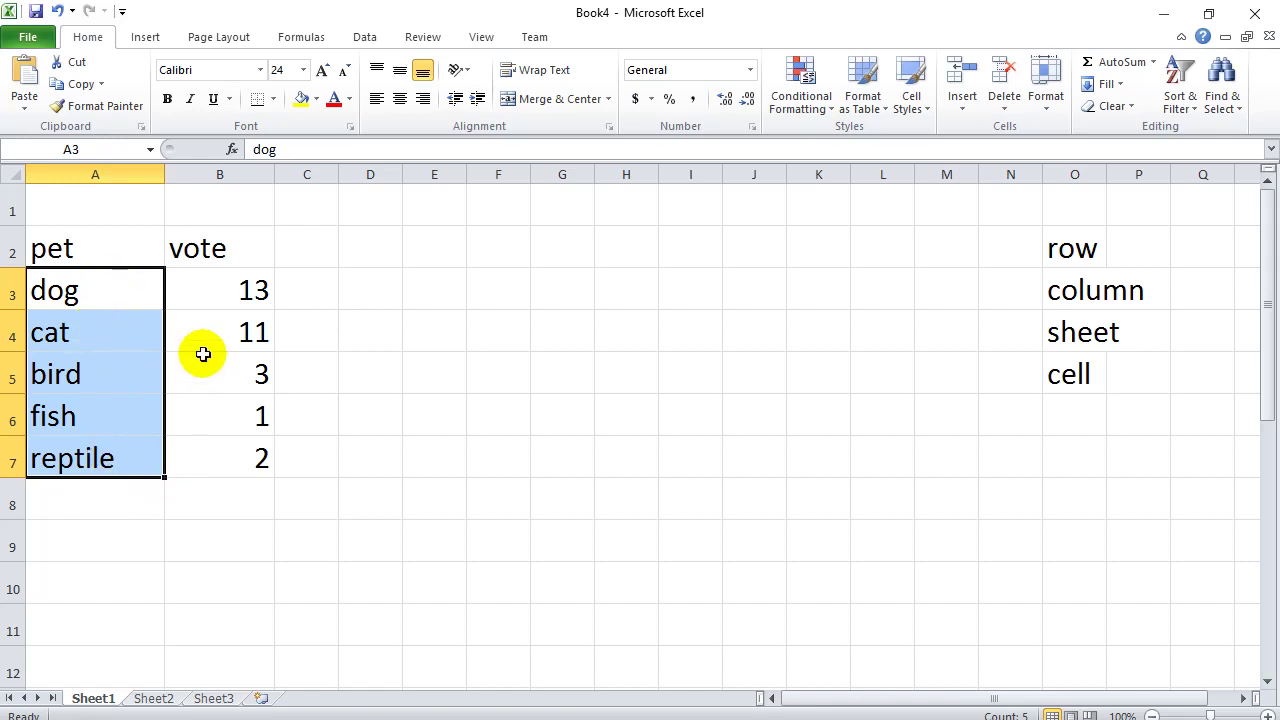
left_click(225, 289)
left_click_drag(225, 289, 220, 449)
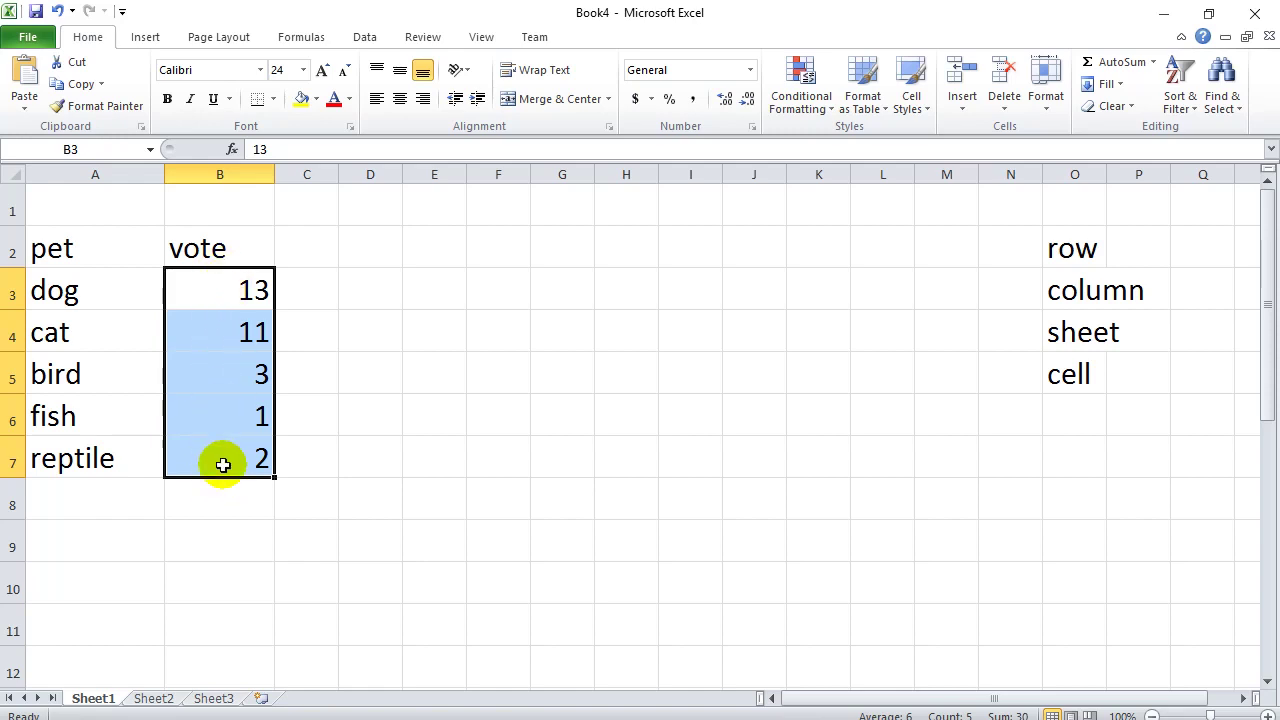
left_click(206, 299)
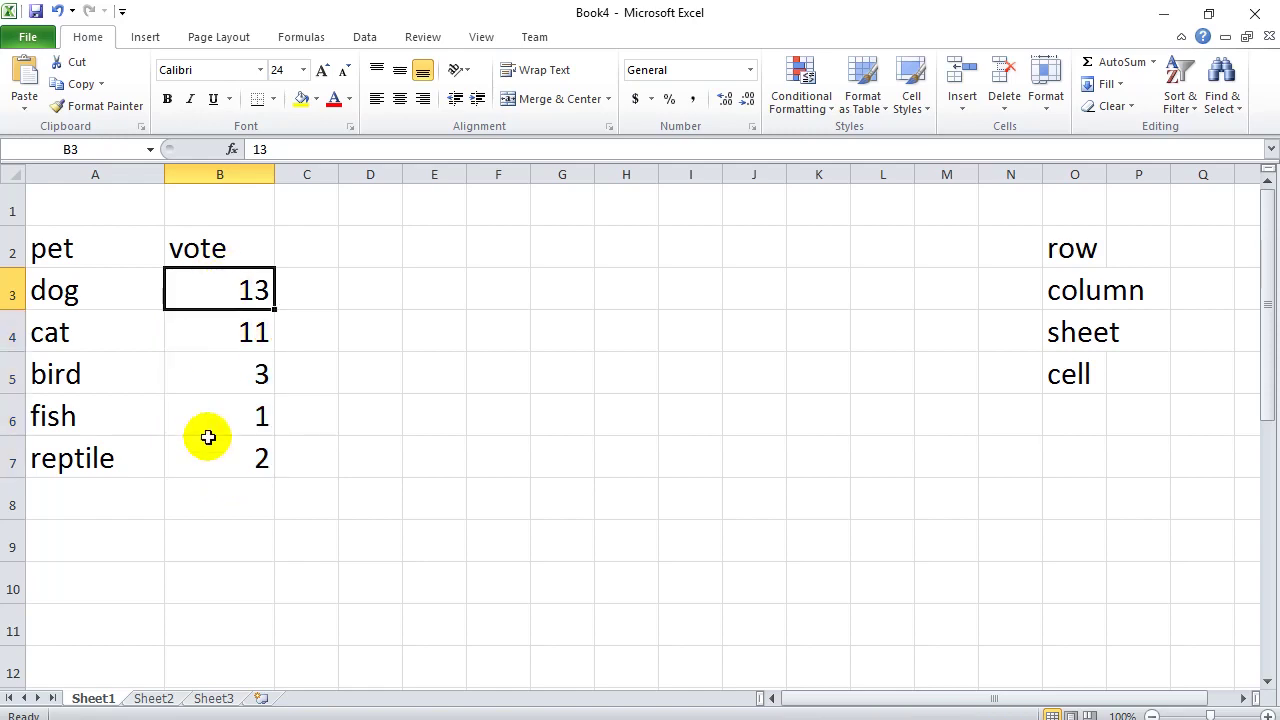
left_click_drag(220, 460, 240, 289)
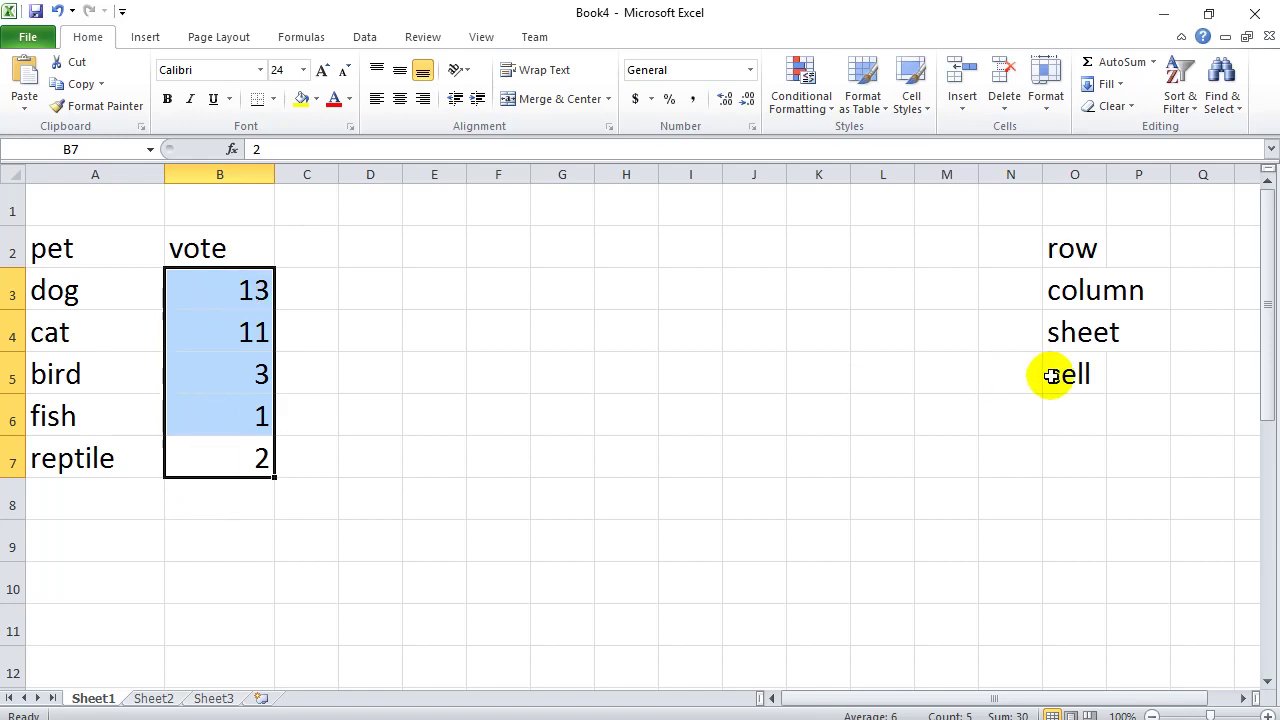
Add the terms "series" in O6 and "labels / categories" in O7 to the list in column O
left_click(1062, 415)
type("seri")
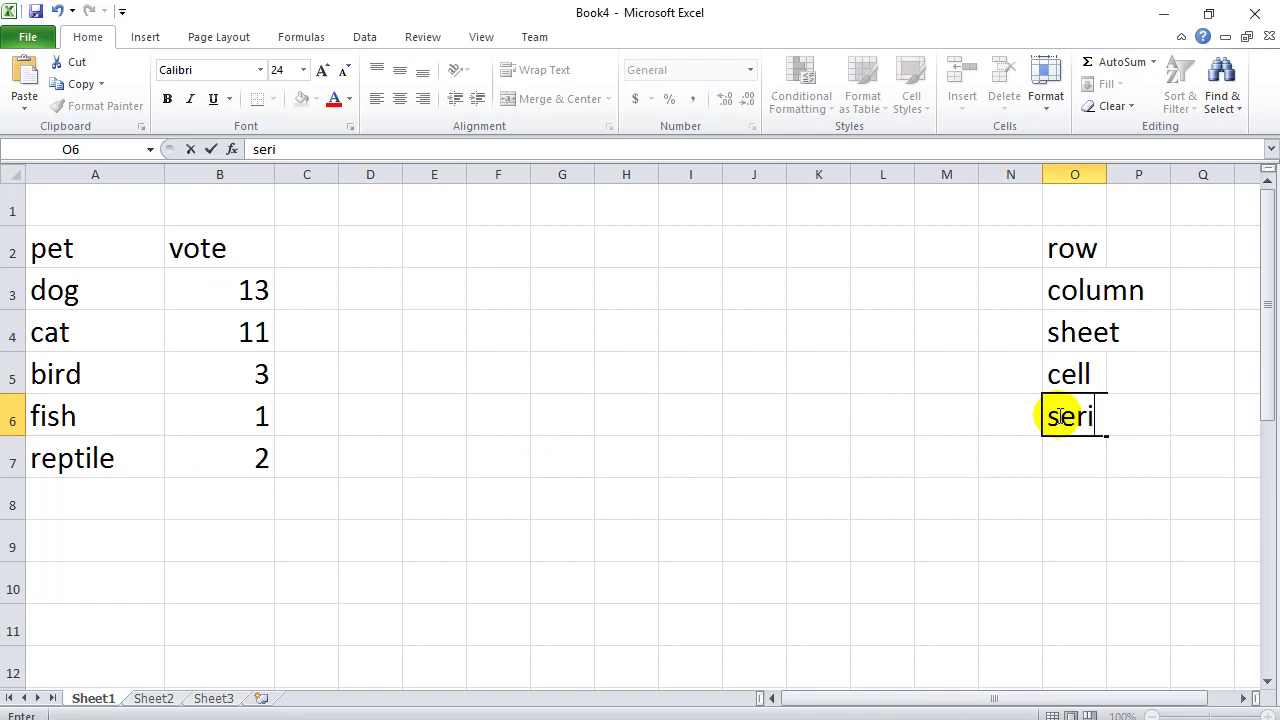
type("es")
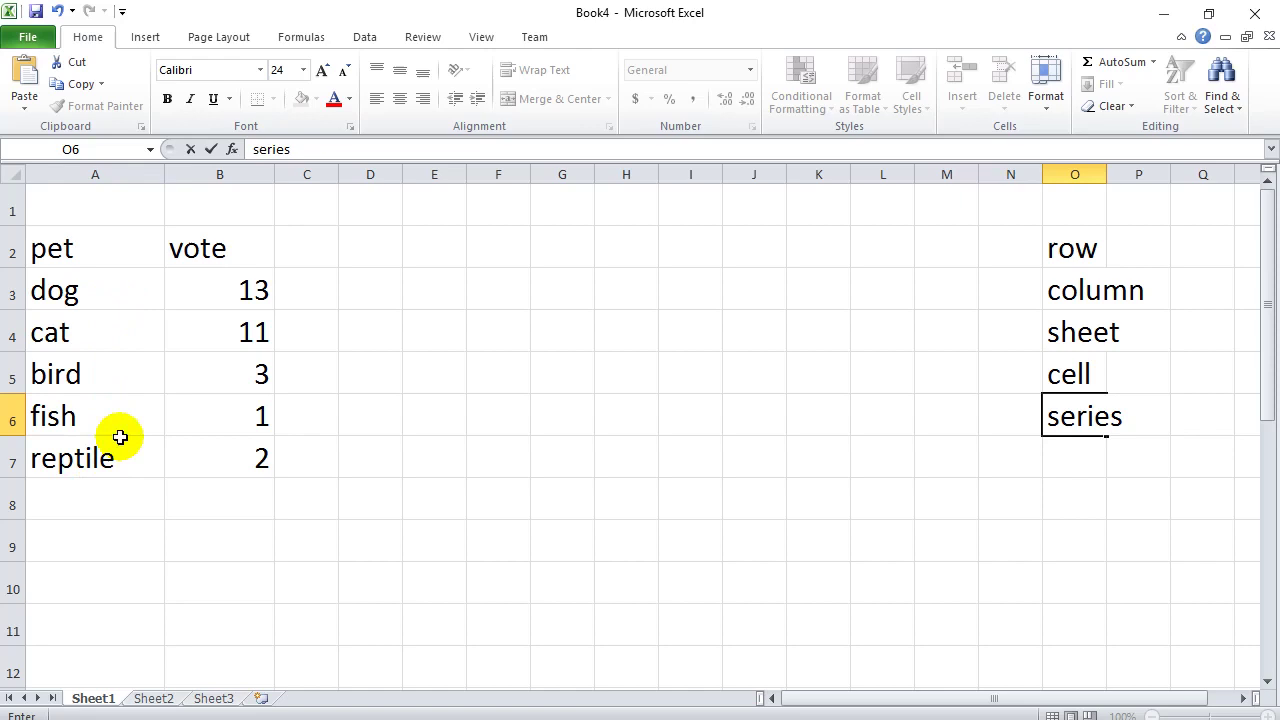
left_click(1083, 472)
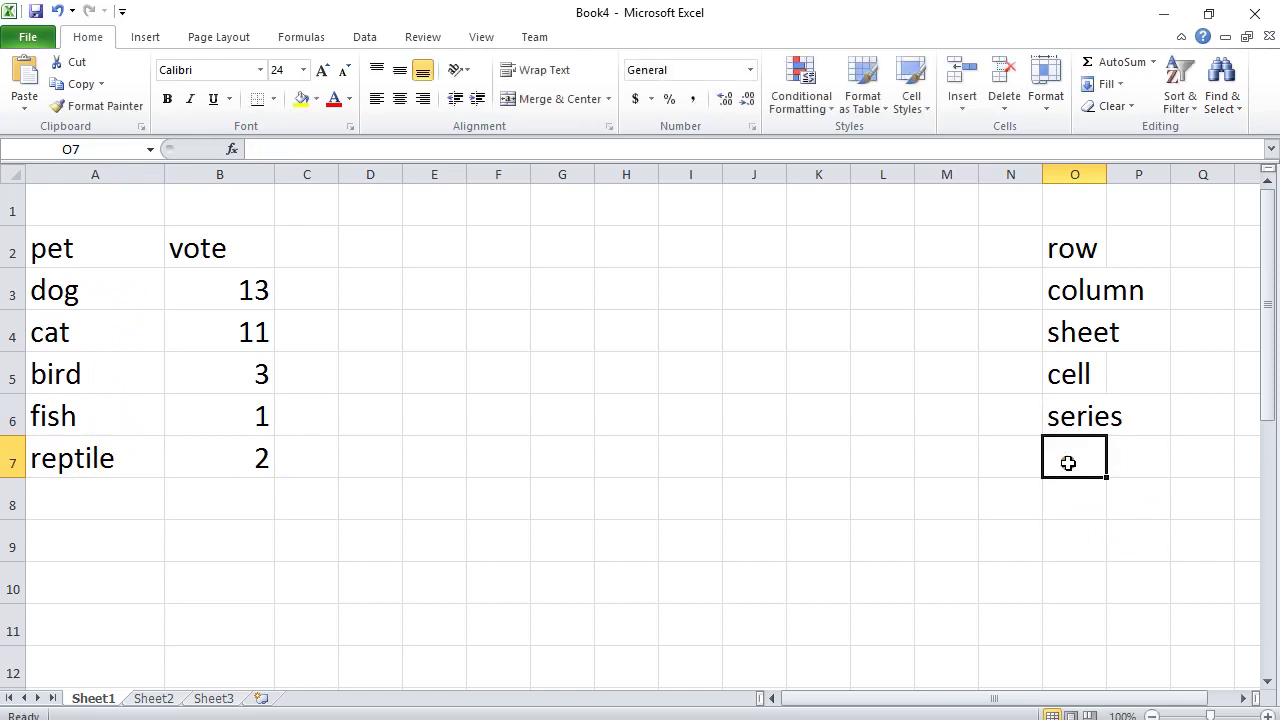
type("labels / cat")
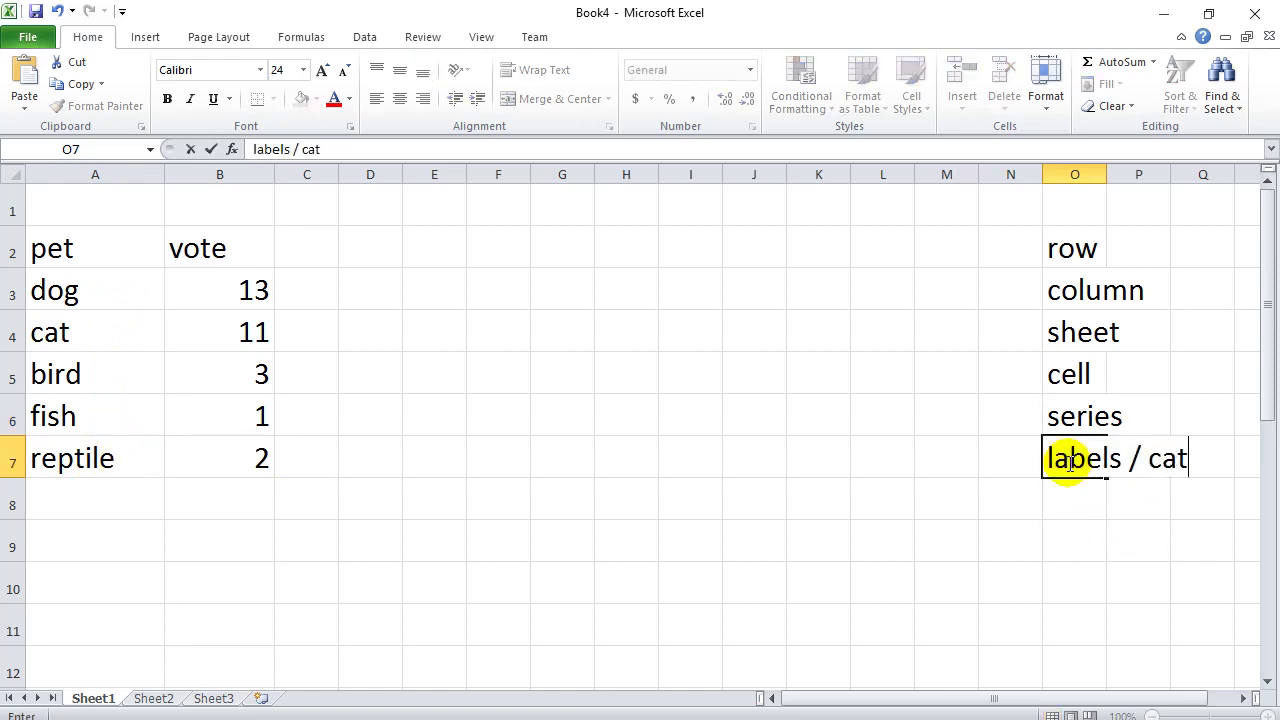
type("egories")
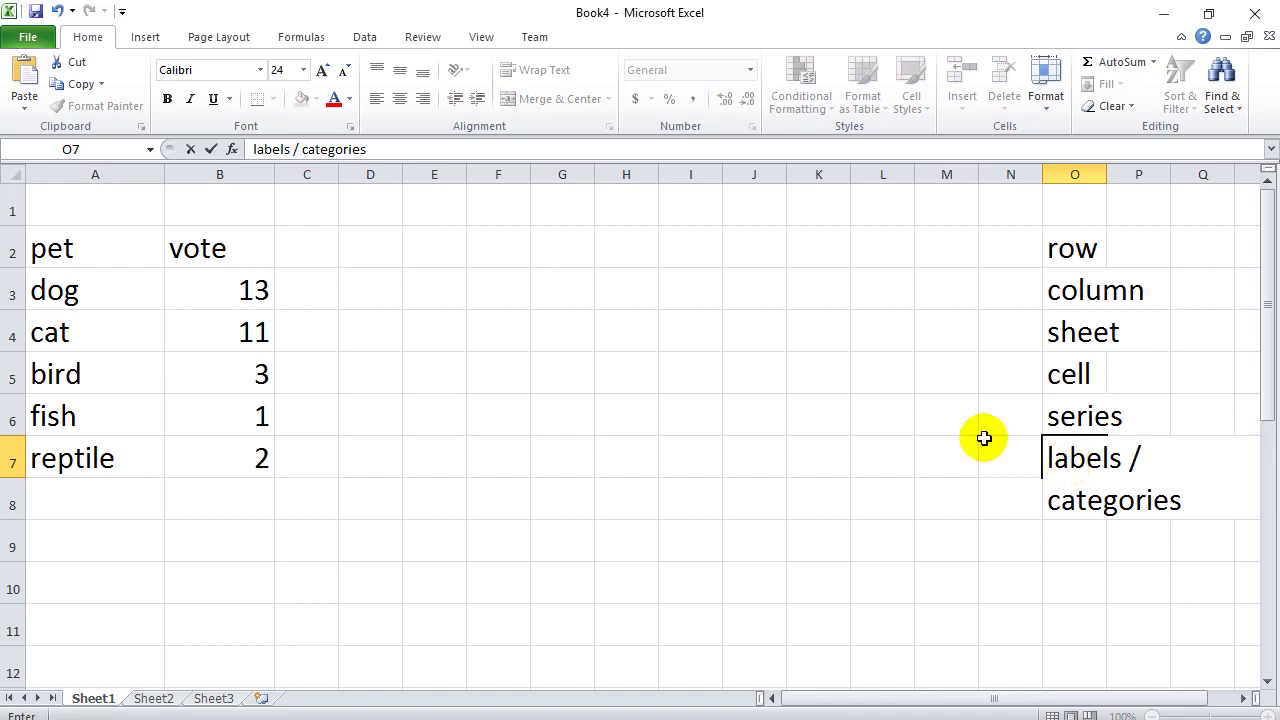
left_click(359, 296)
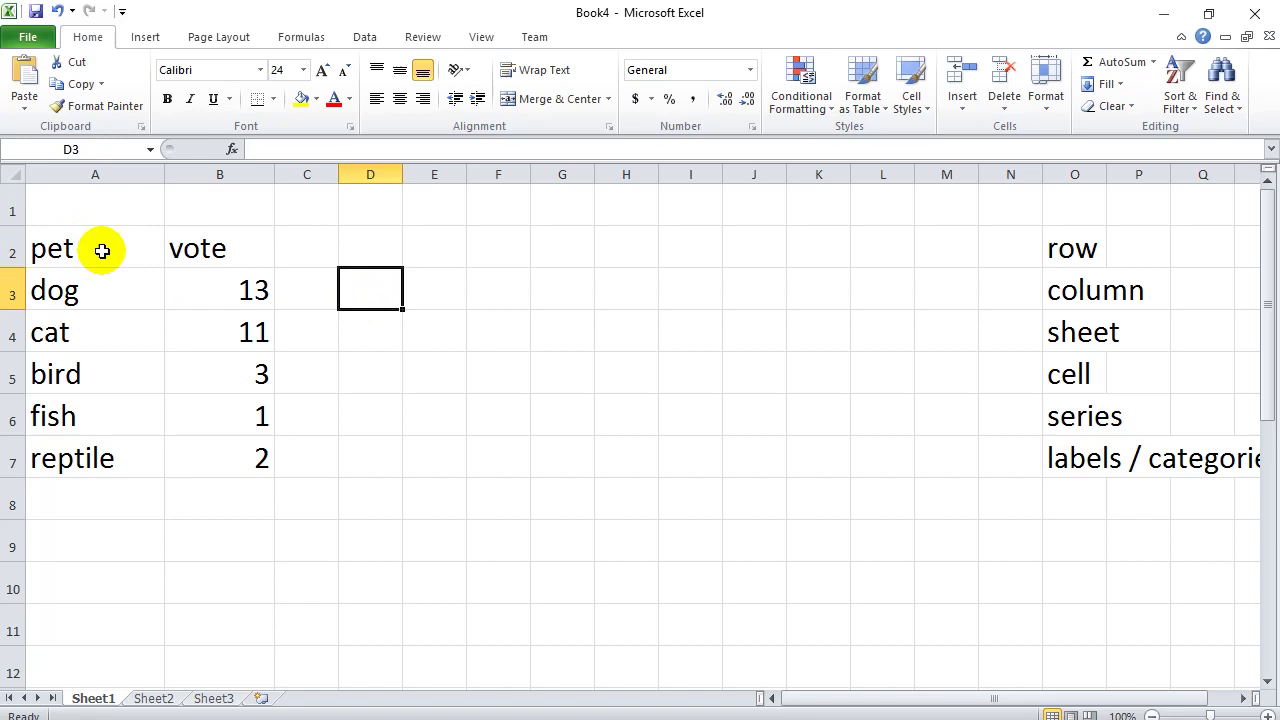
Insert a 2-D clustered column chart of A2:B7 and enlarge it to span columns D to M beside the table
left_click_drag(100, 248, 230, 468)
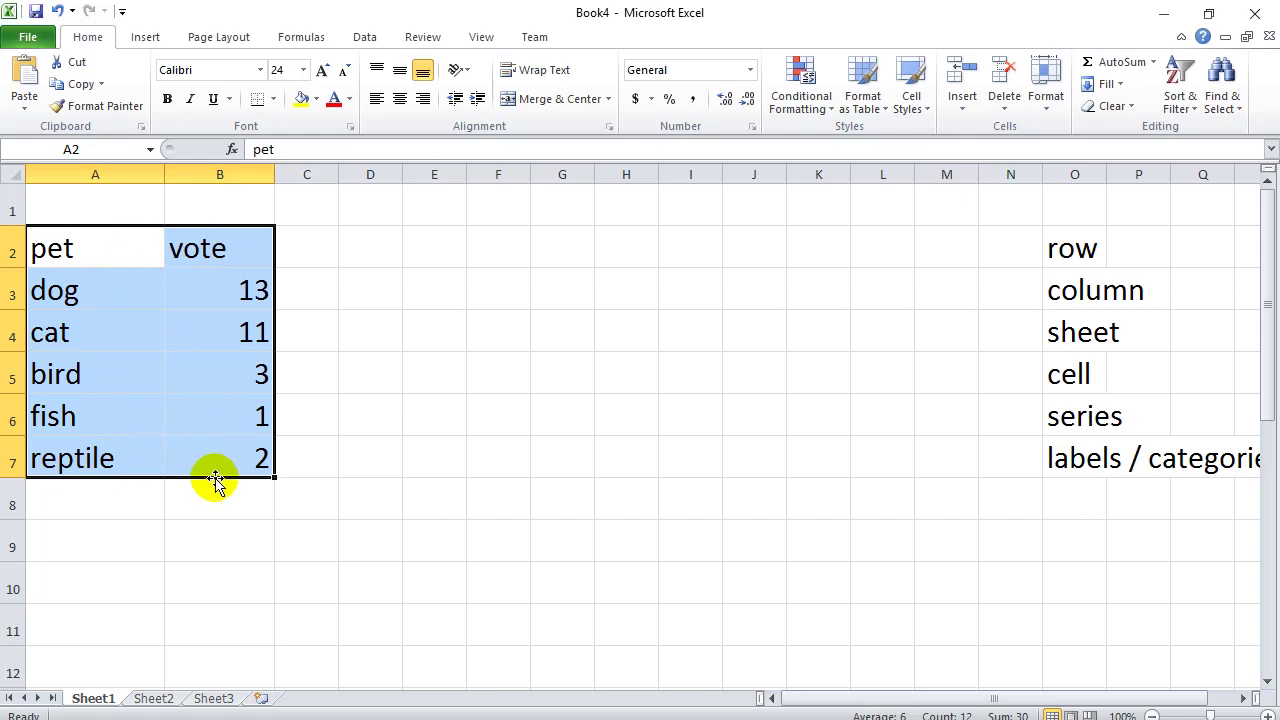
left_click(146, 37)
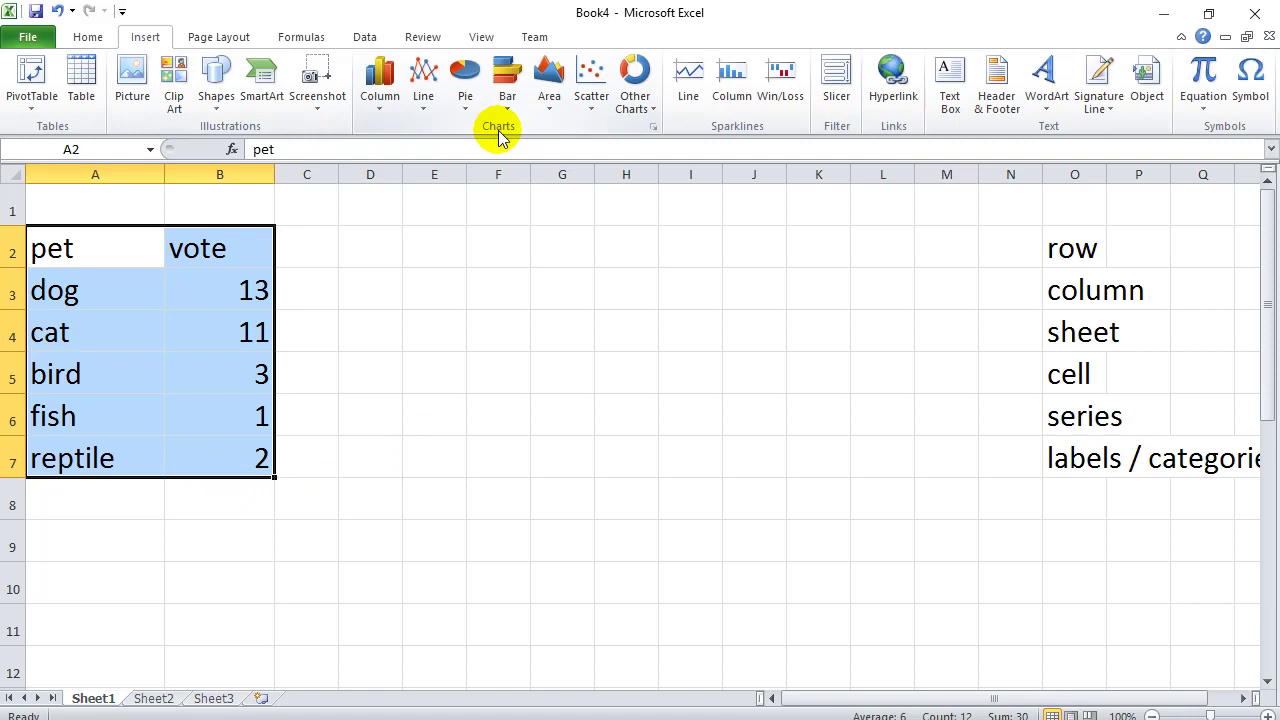
left_click(383, 100)
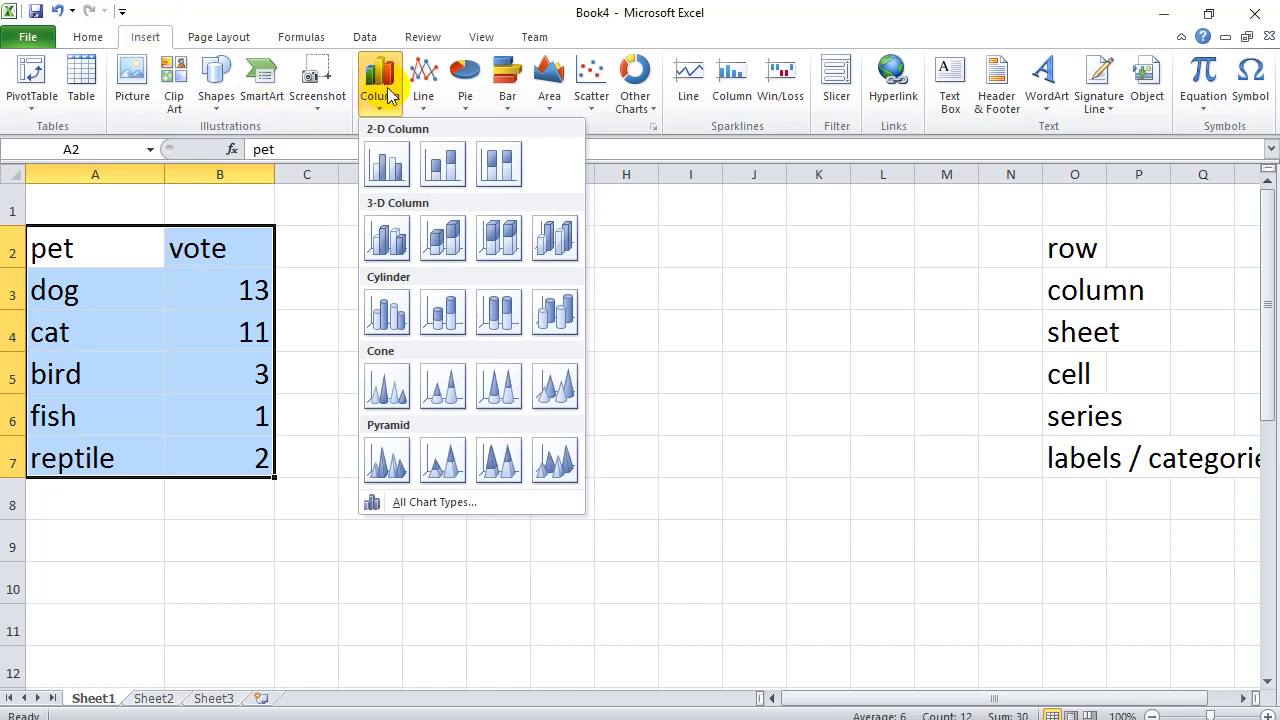
left_click(388, 170)
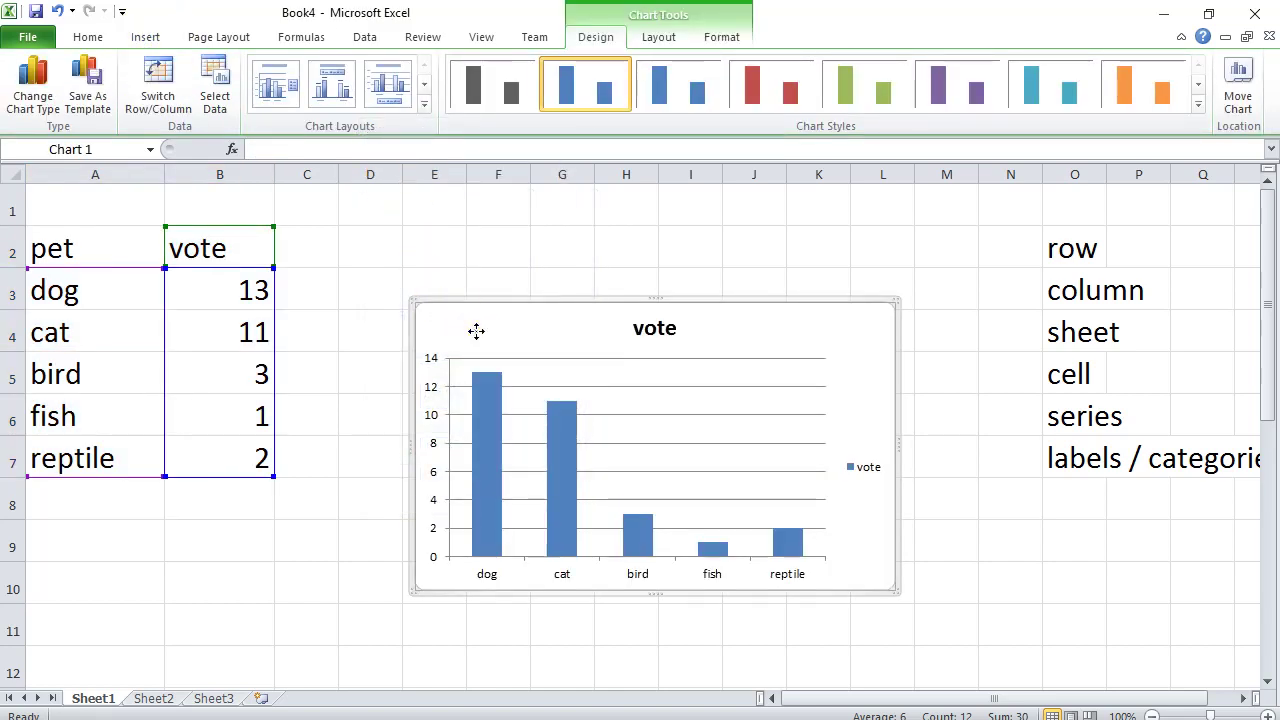
left_click_drag(476, 331, 405, 232)
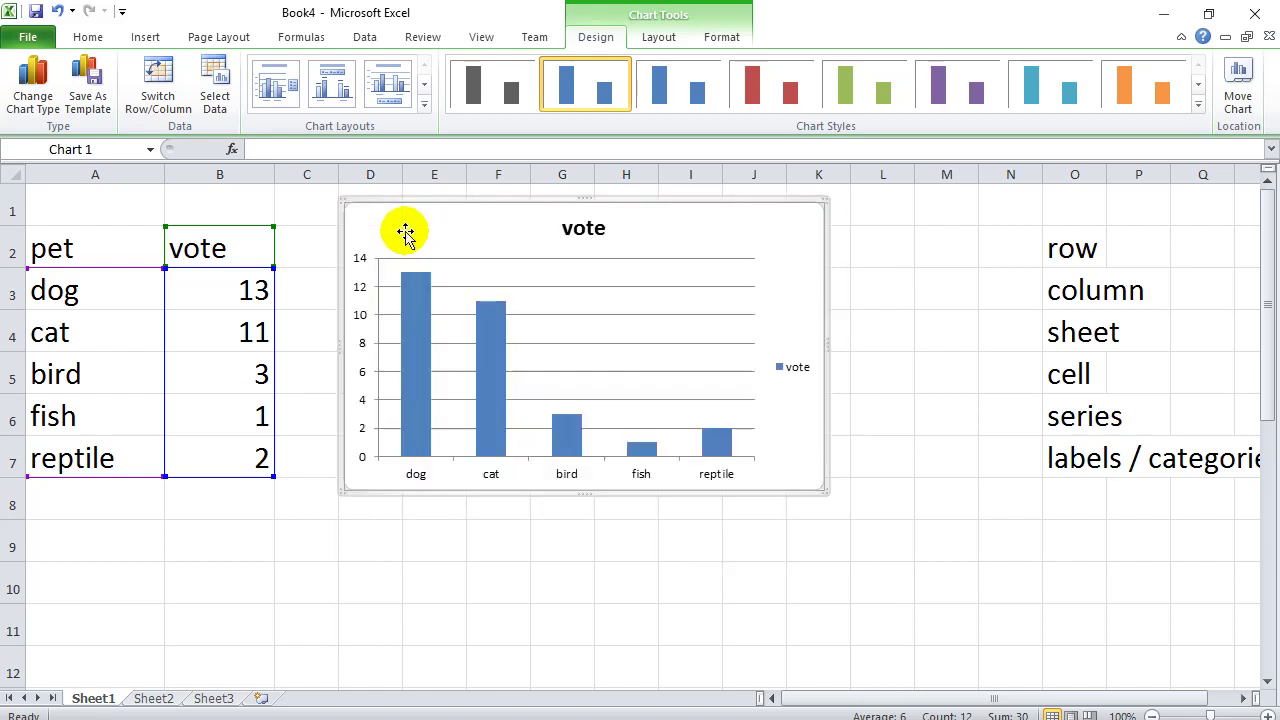
left_click_drag(825, 491, 974, 639)
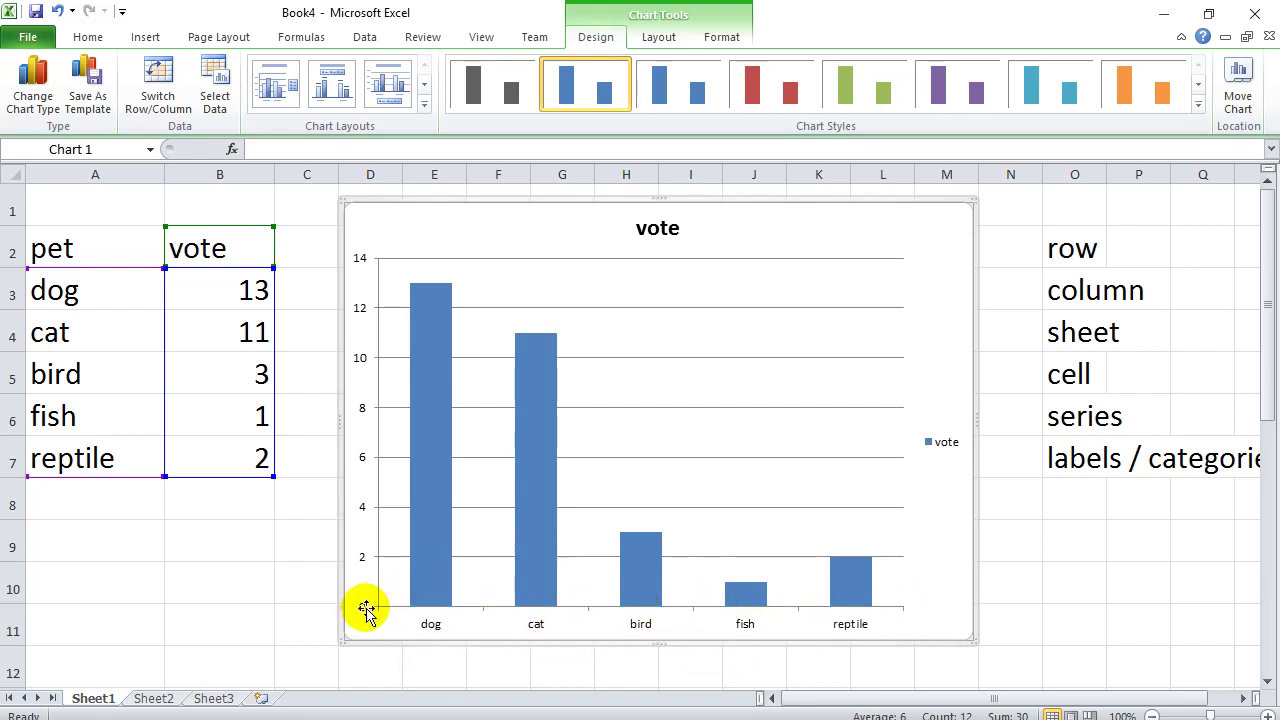
Add the term "axis" in cell O8 below the other terms
left_click(1071, 510)
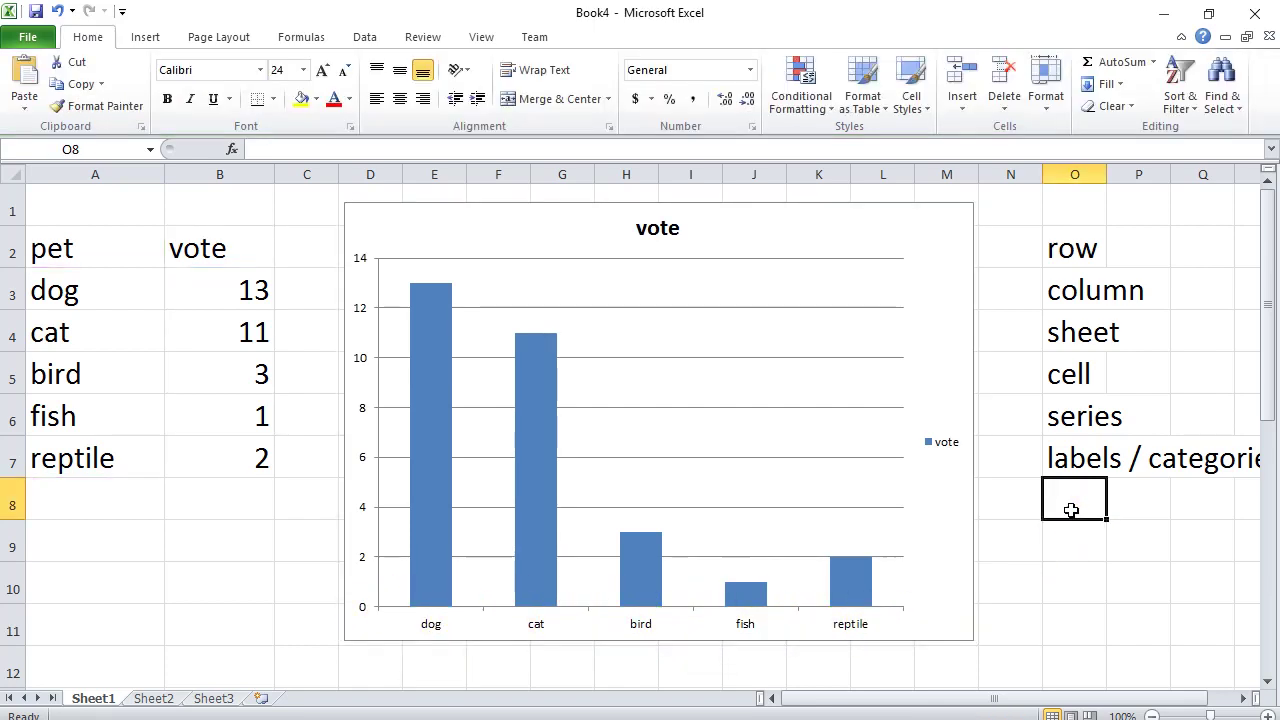
type("axis")
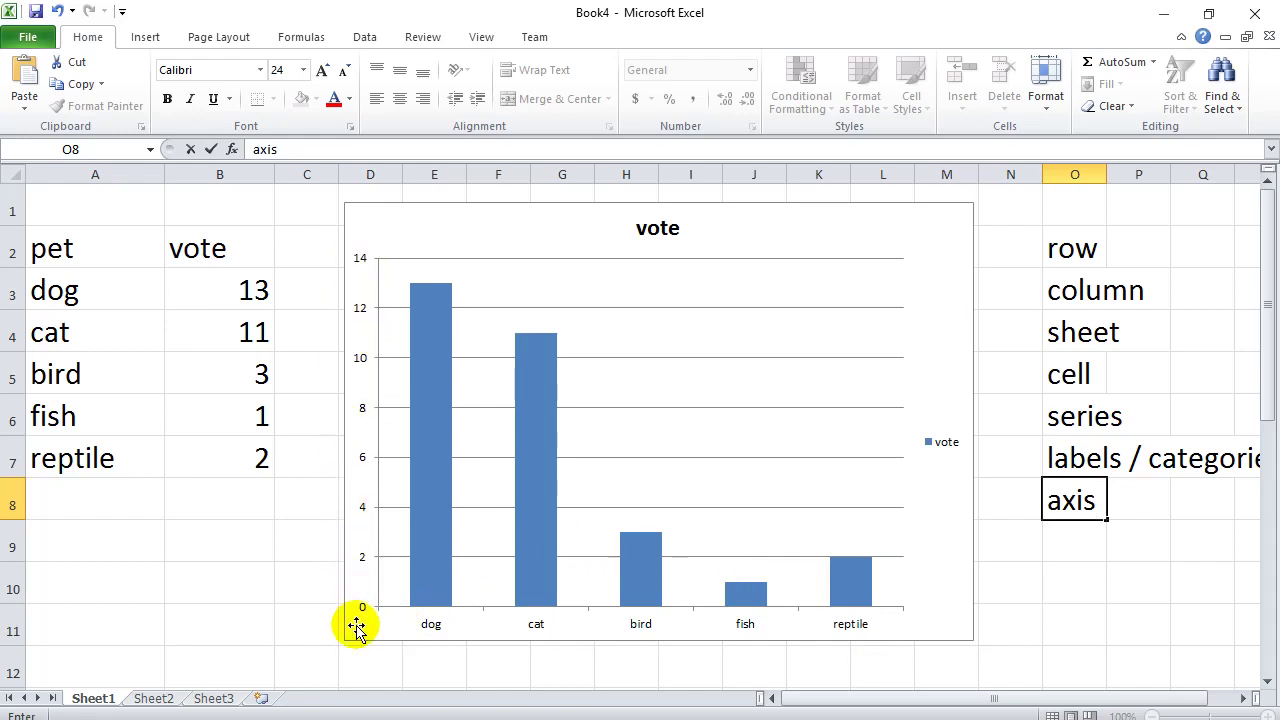
left_click(655, 230)
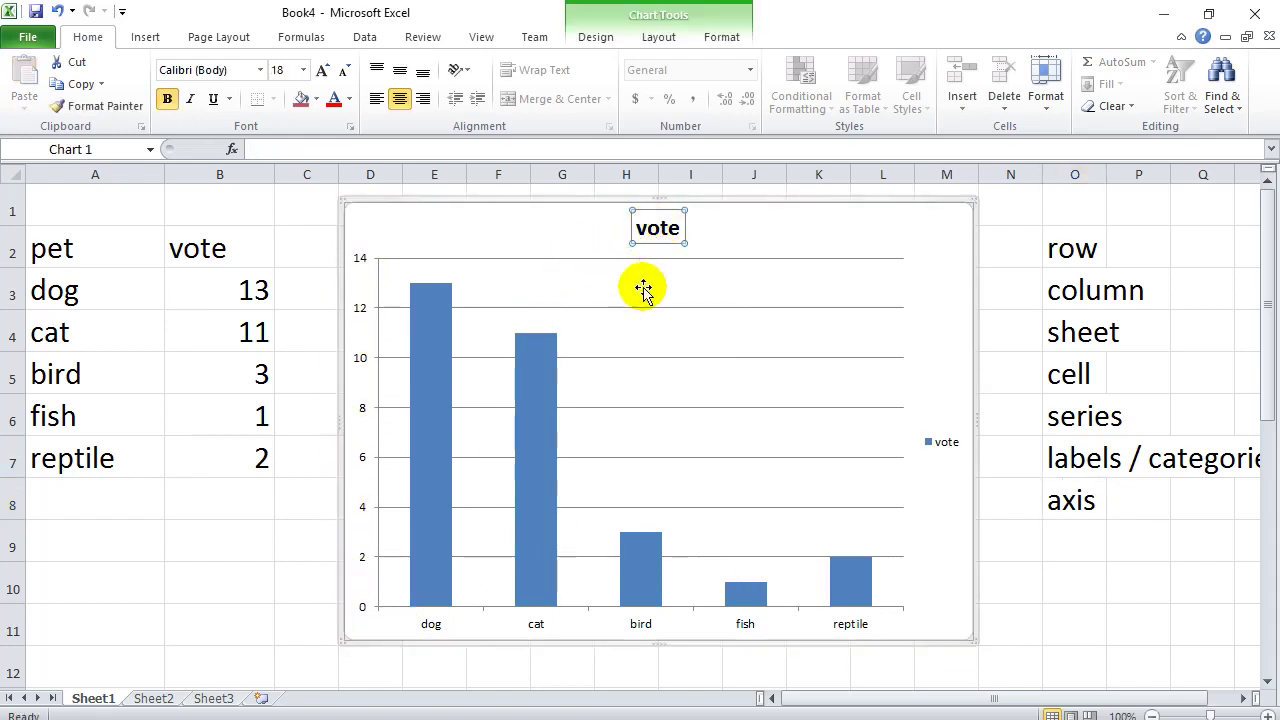
Examine the chart's parts by selecting the legend, the title, the vote series and the dog column
left_click(948, 444)
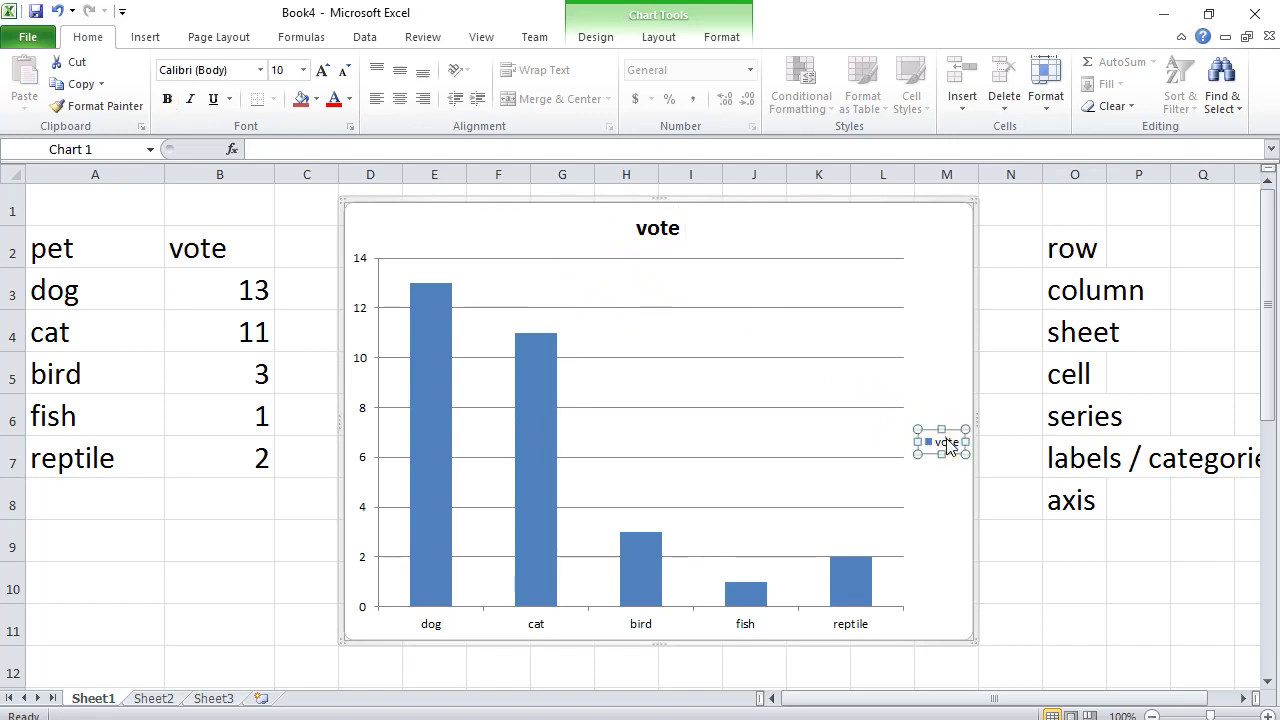
left_click(670, 234)
left_click(536, 402)
left_click(412, 375)
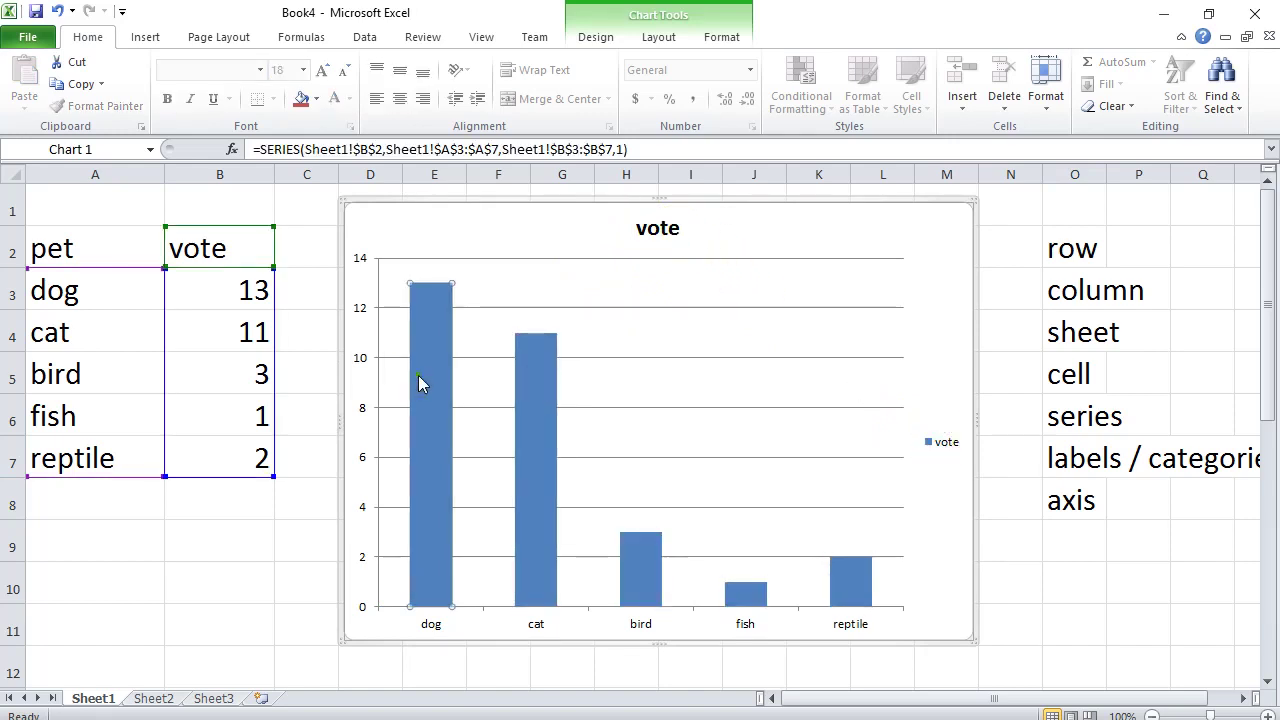
left_click(424, 376)
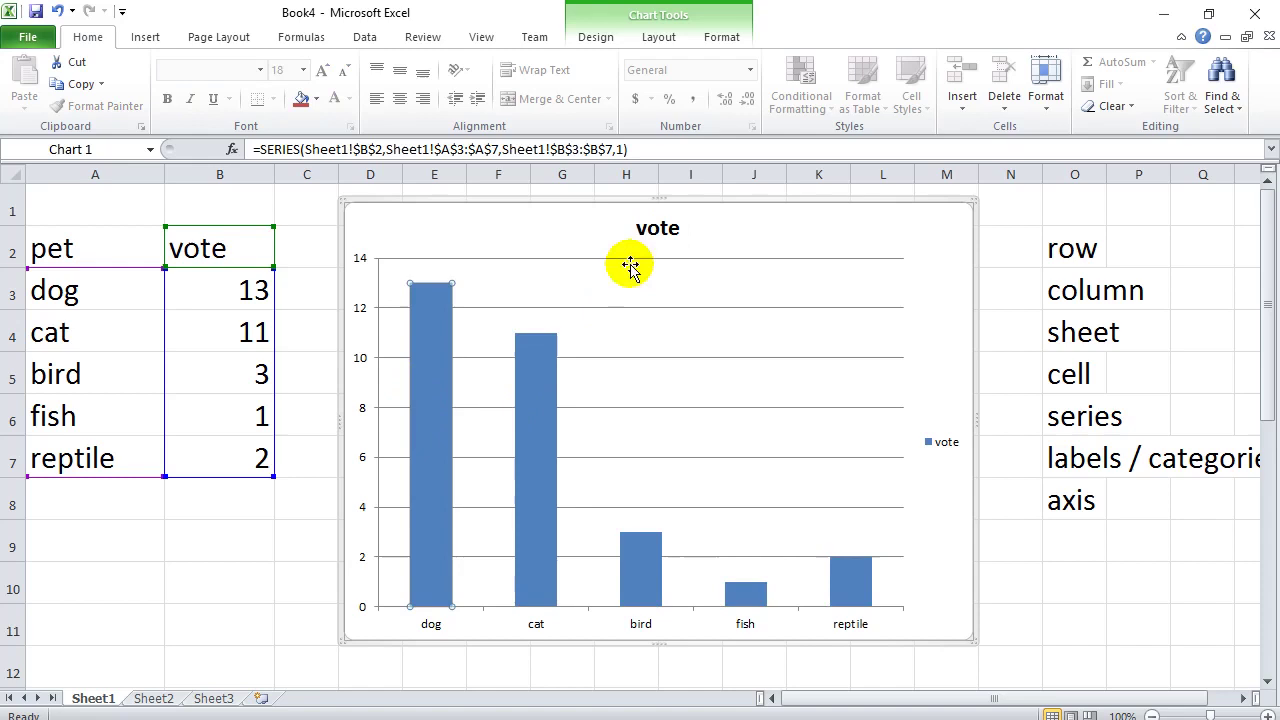
Dismiss the Office upgrade notification and change the chart title to "My Cool Chart of Pet Votes"
left_click(645, 230)
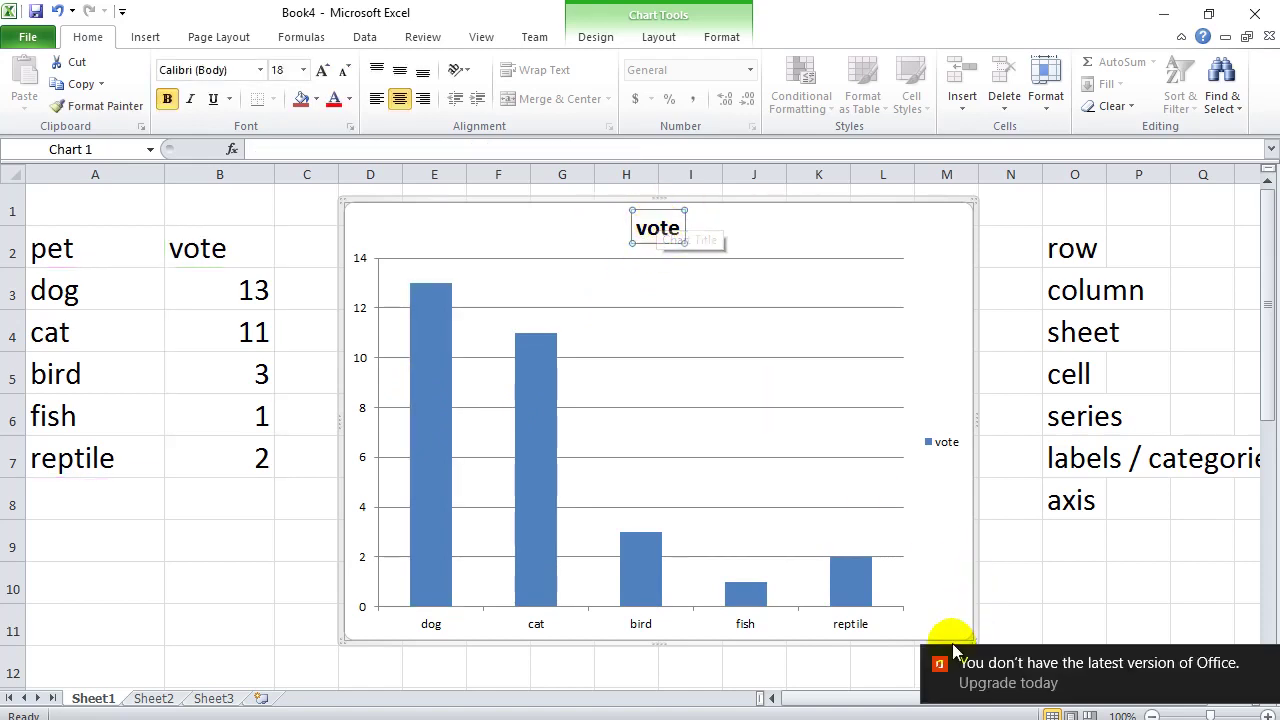
left_click(1262, 665)
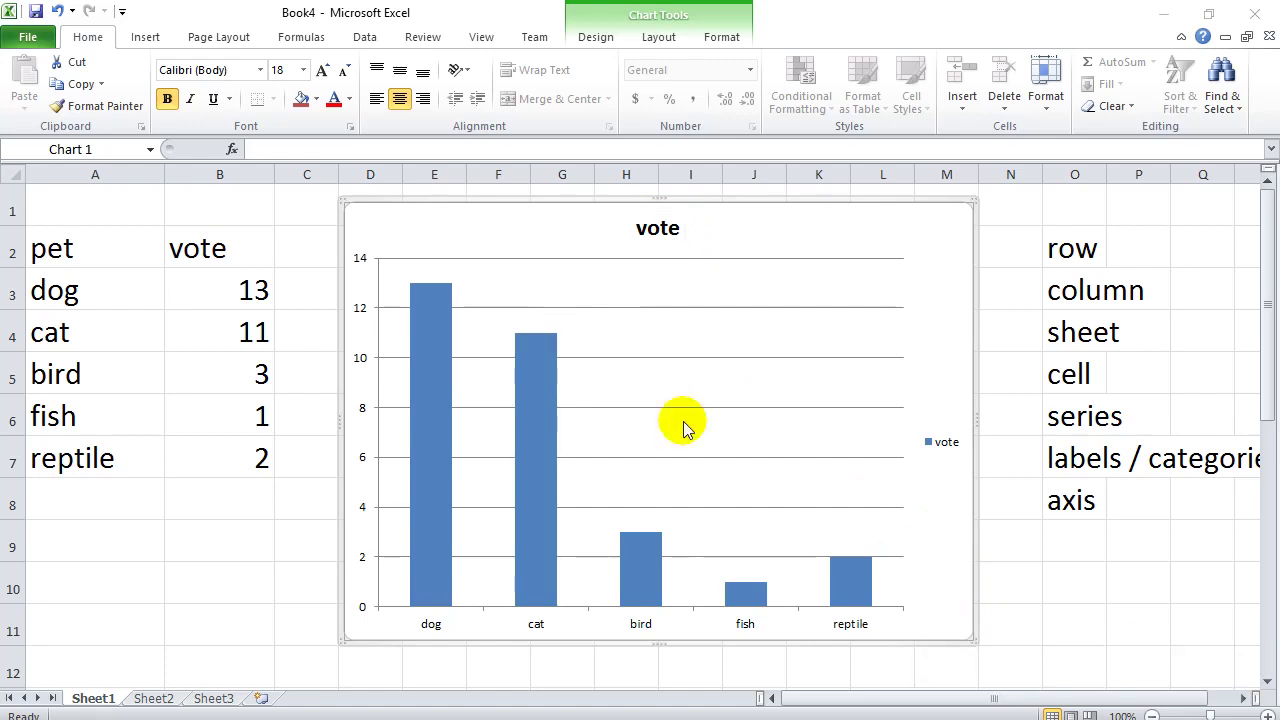
double_click(659, 229)
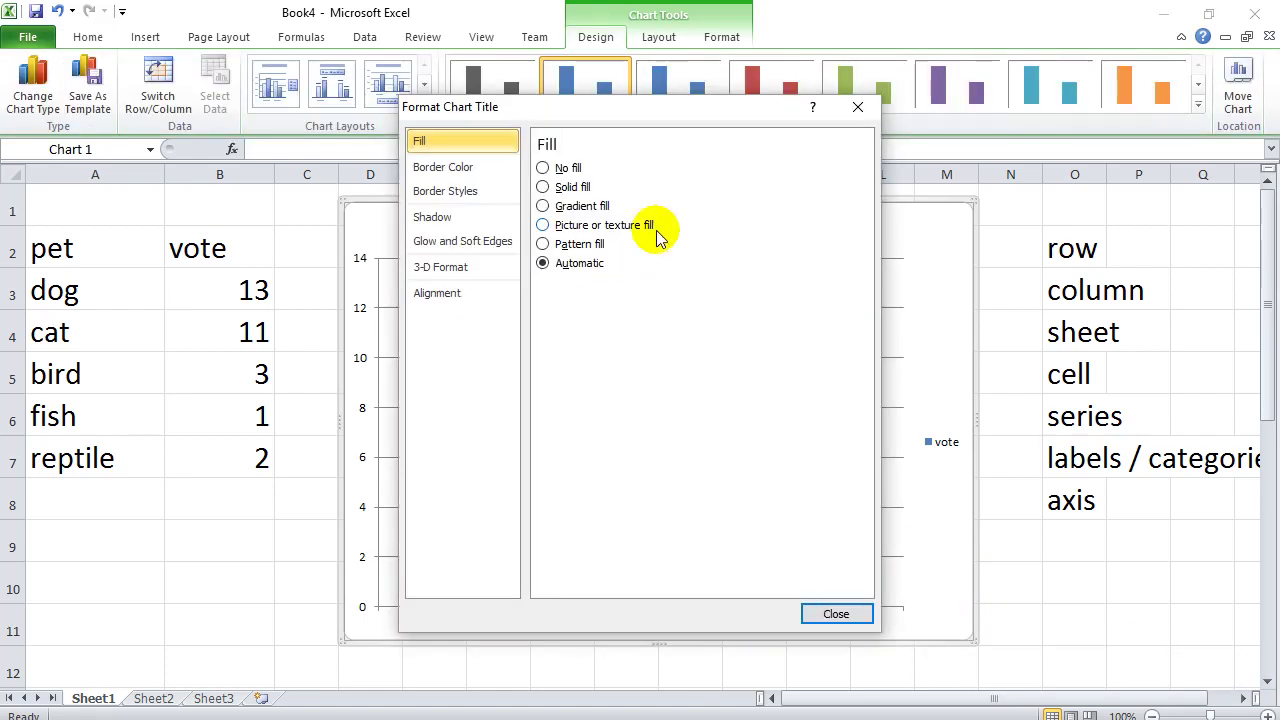
left_click(828, 612)
left_click(662, 234)
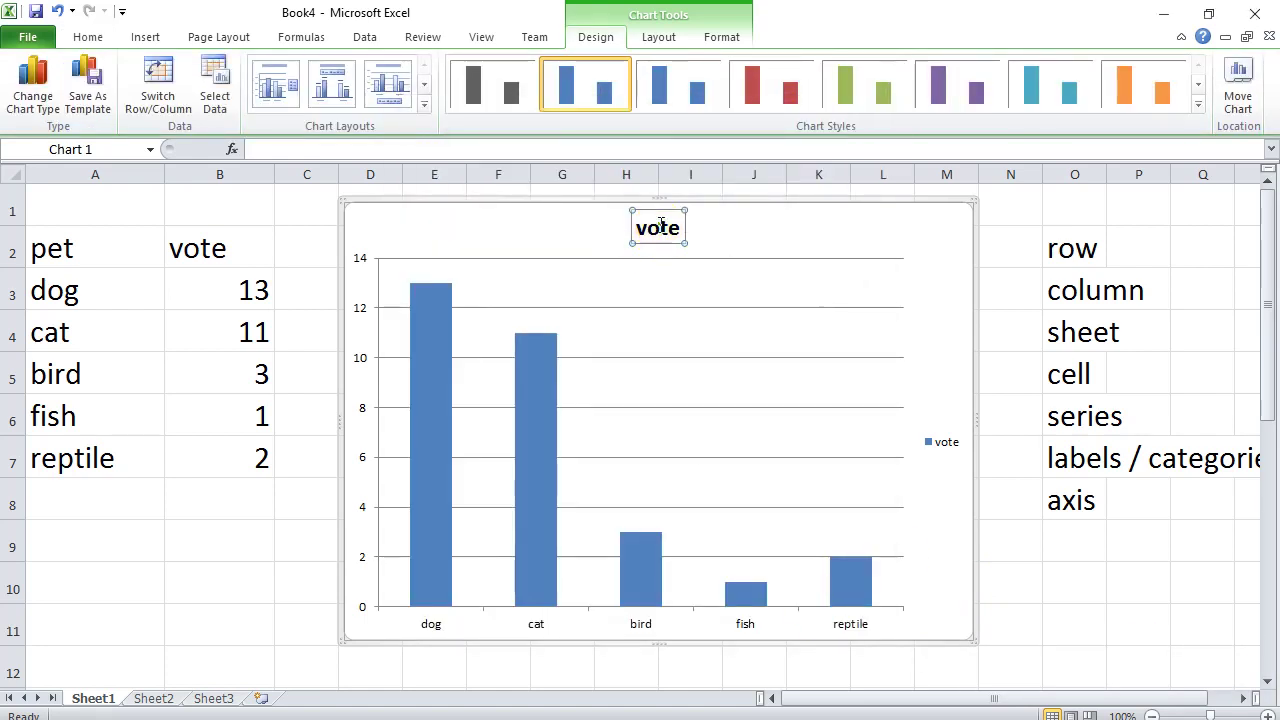
left_click(634, 349)
left_click(658, 226)
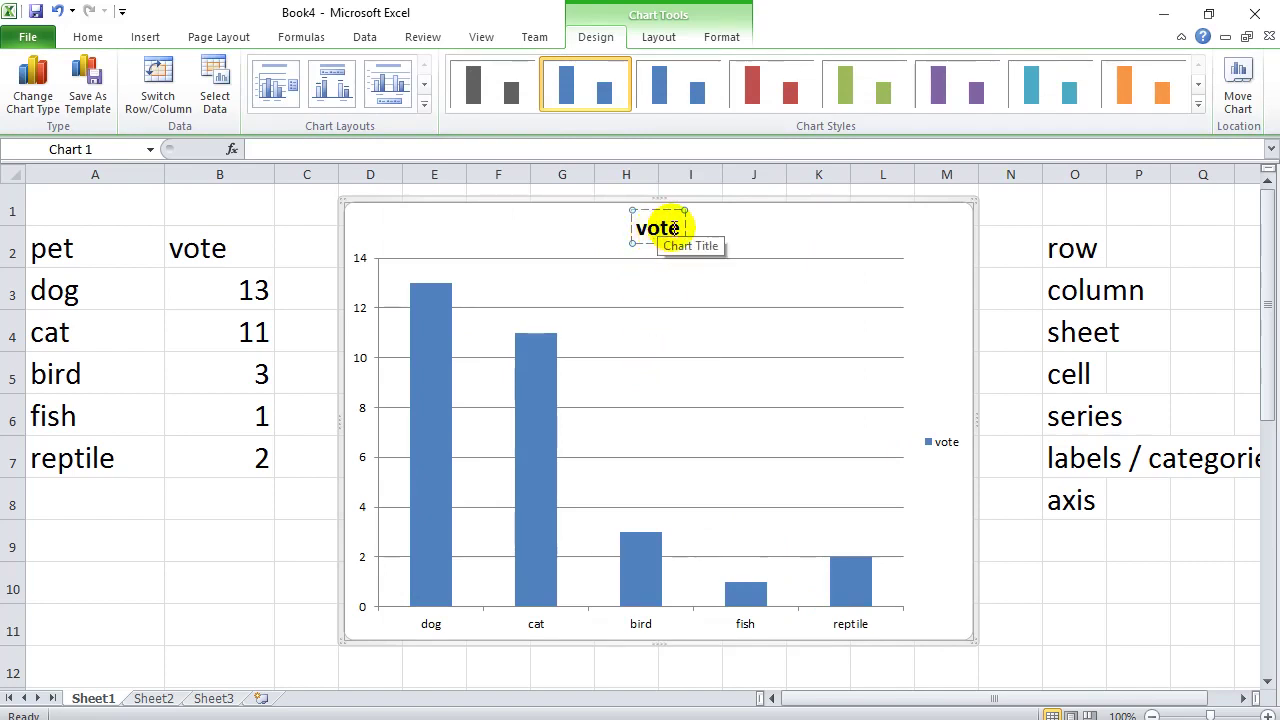
double_click(660, 228)
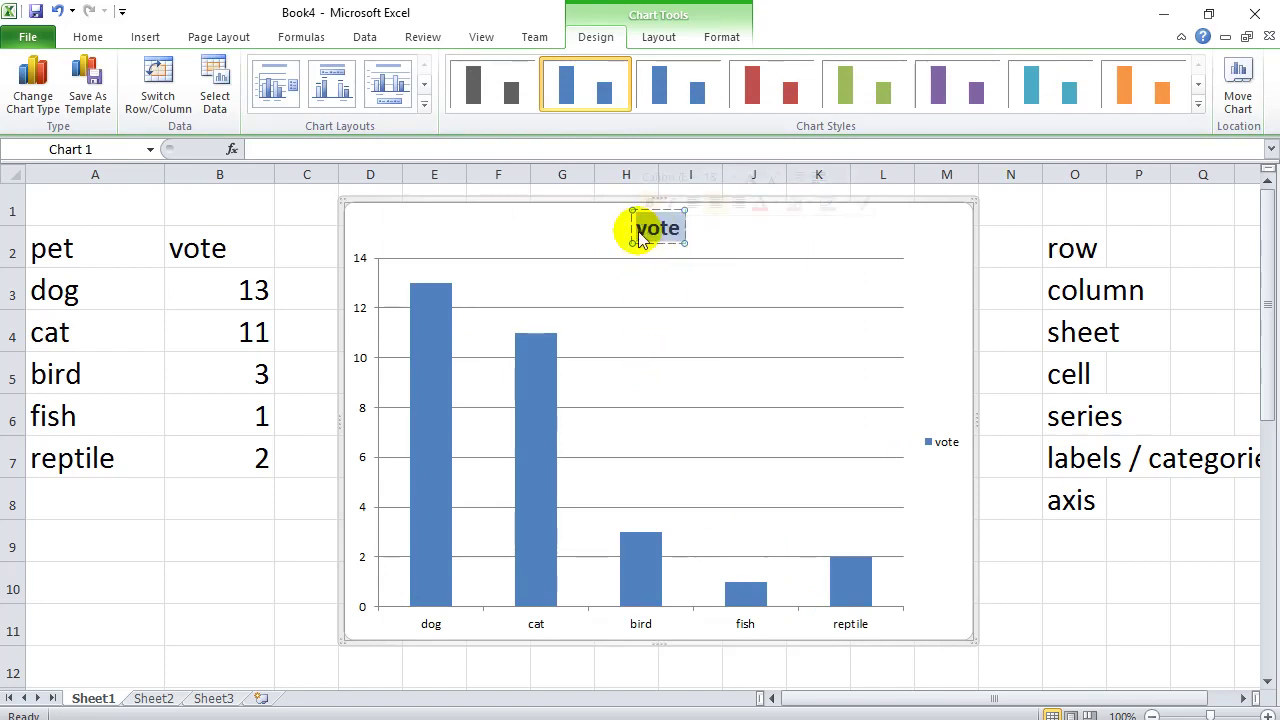
type("My Cool Char")
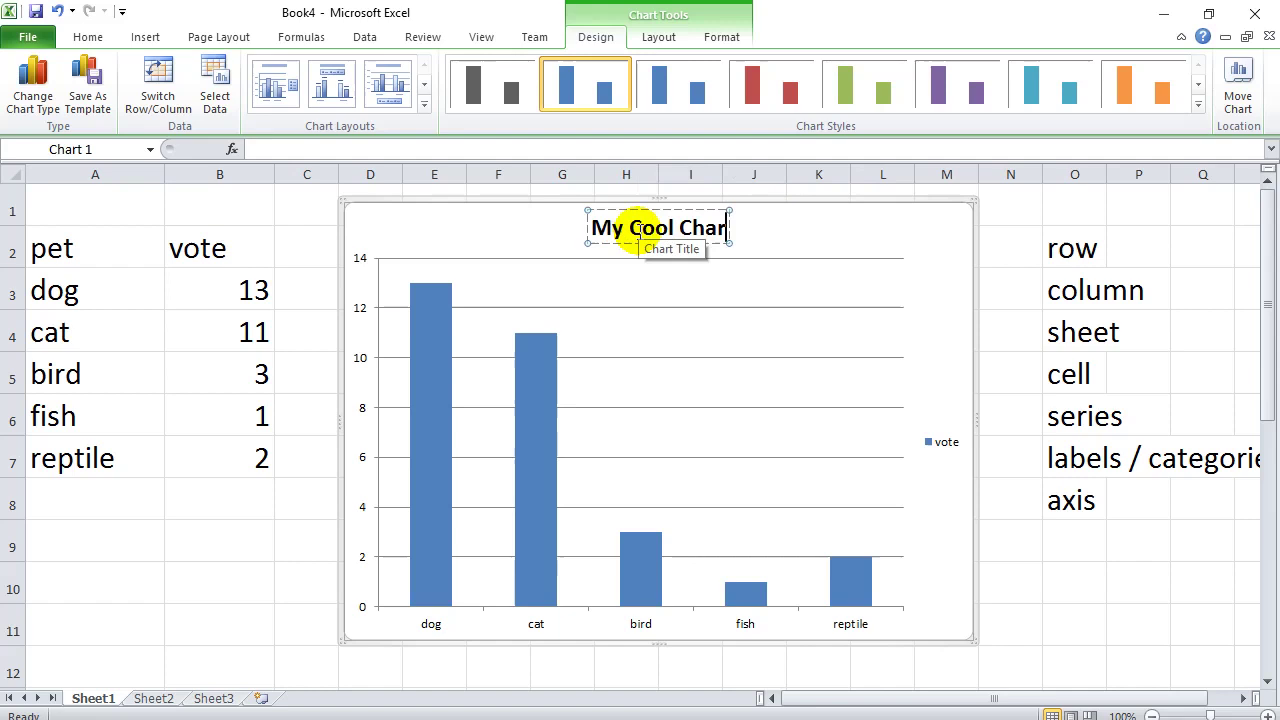
type("t of Pet Votes")
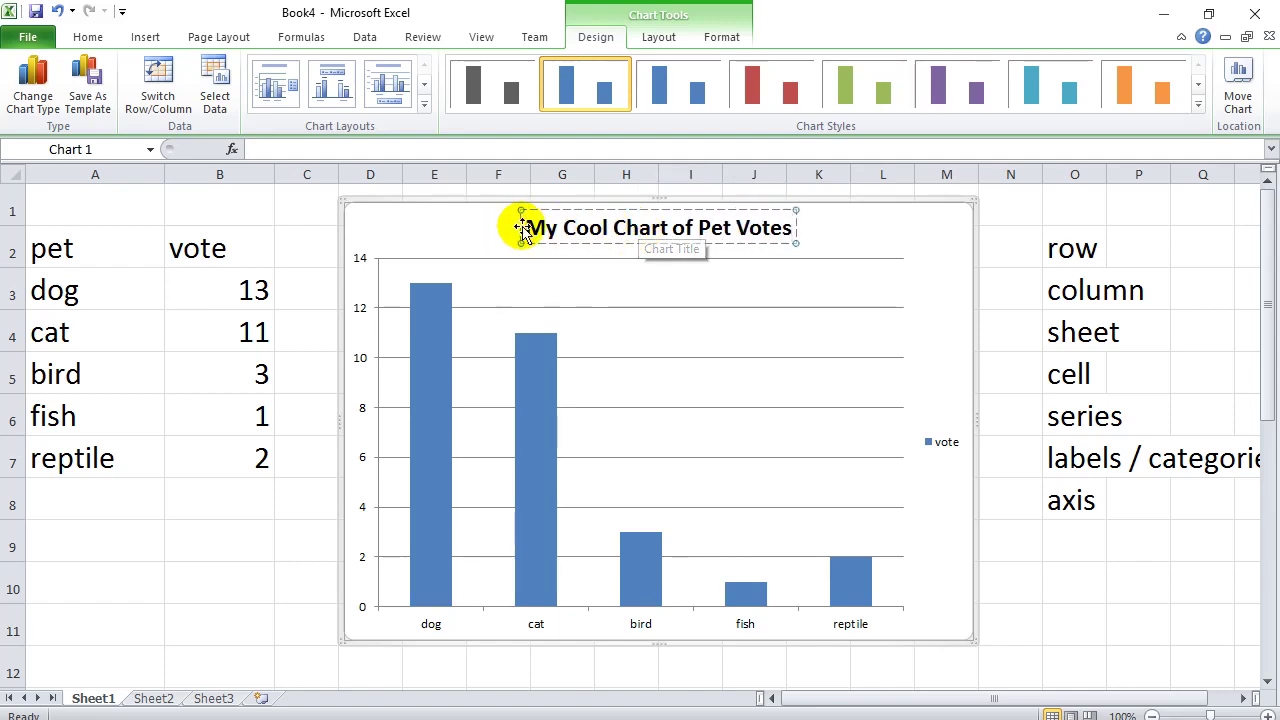
Delete the vote legend from the chart
left_click_drag(516, 229, 788, 232)
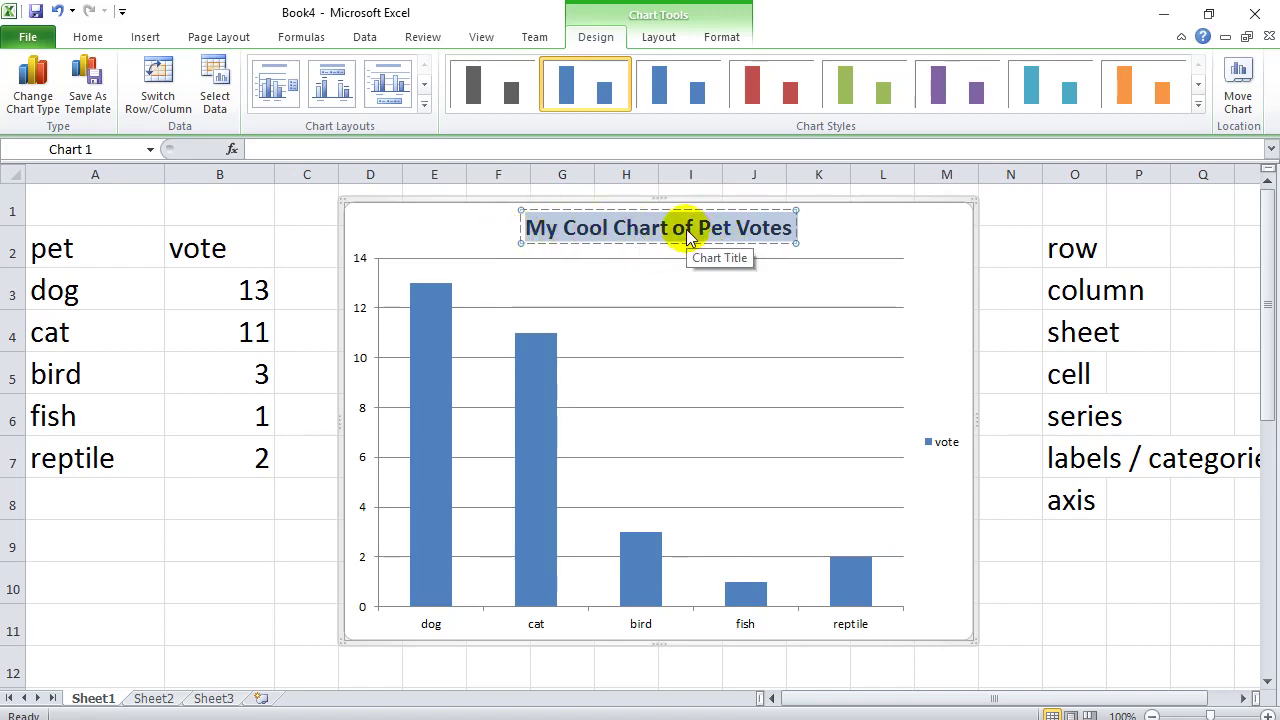
left_click(945, 446)
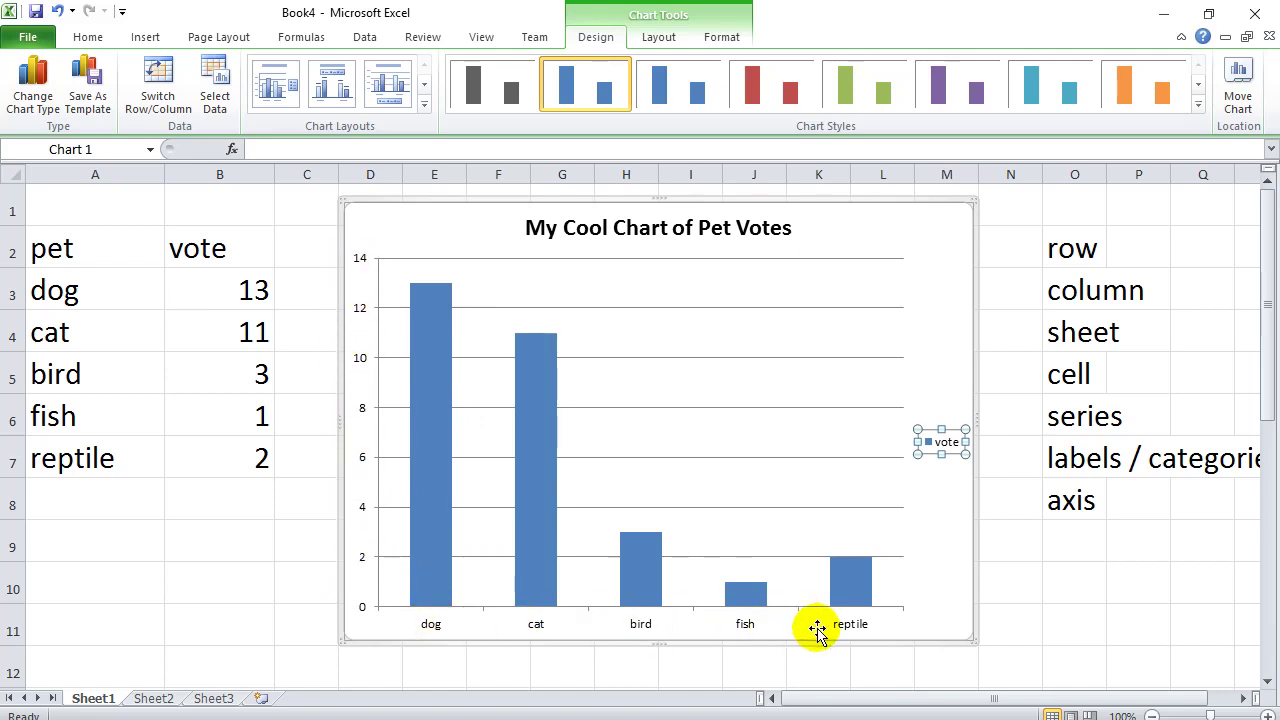
left_click(945, 445)
left_click(946, 447)
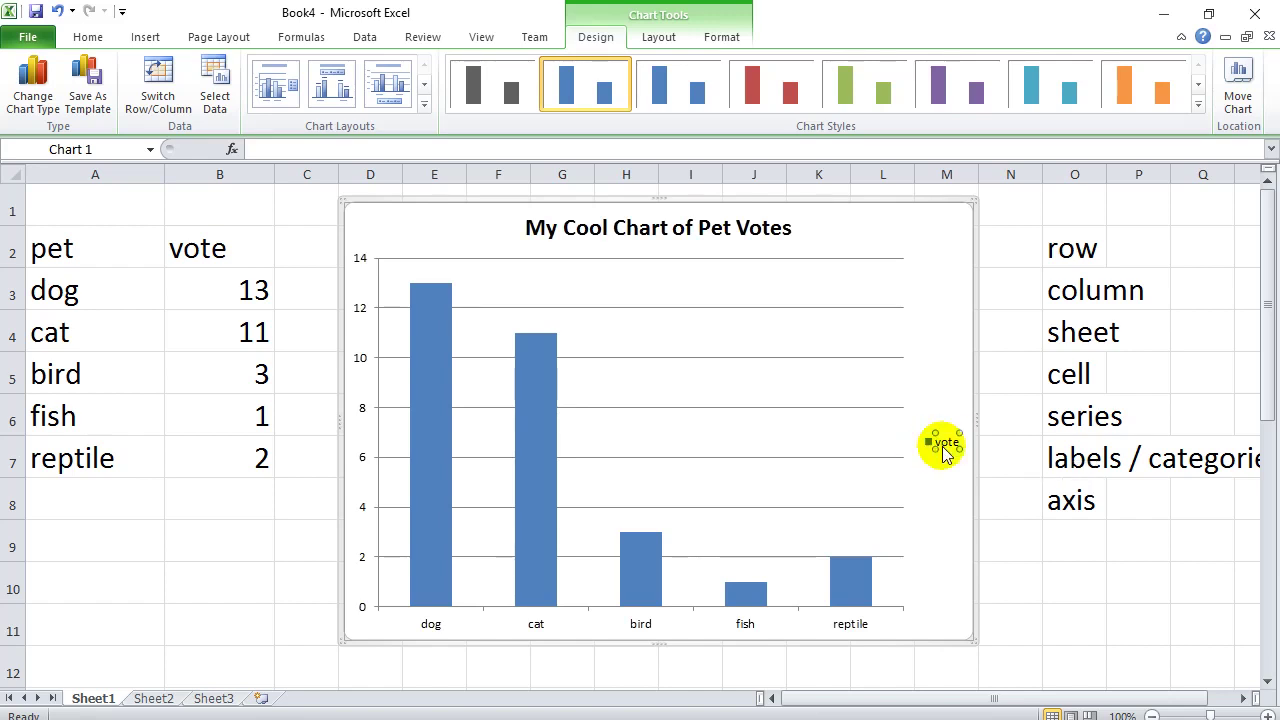
key("Delete")
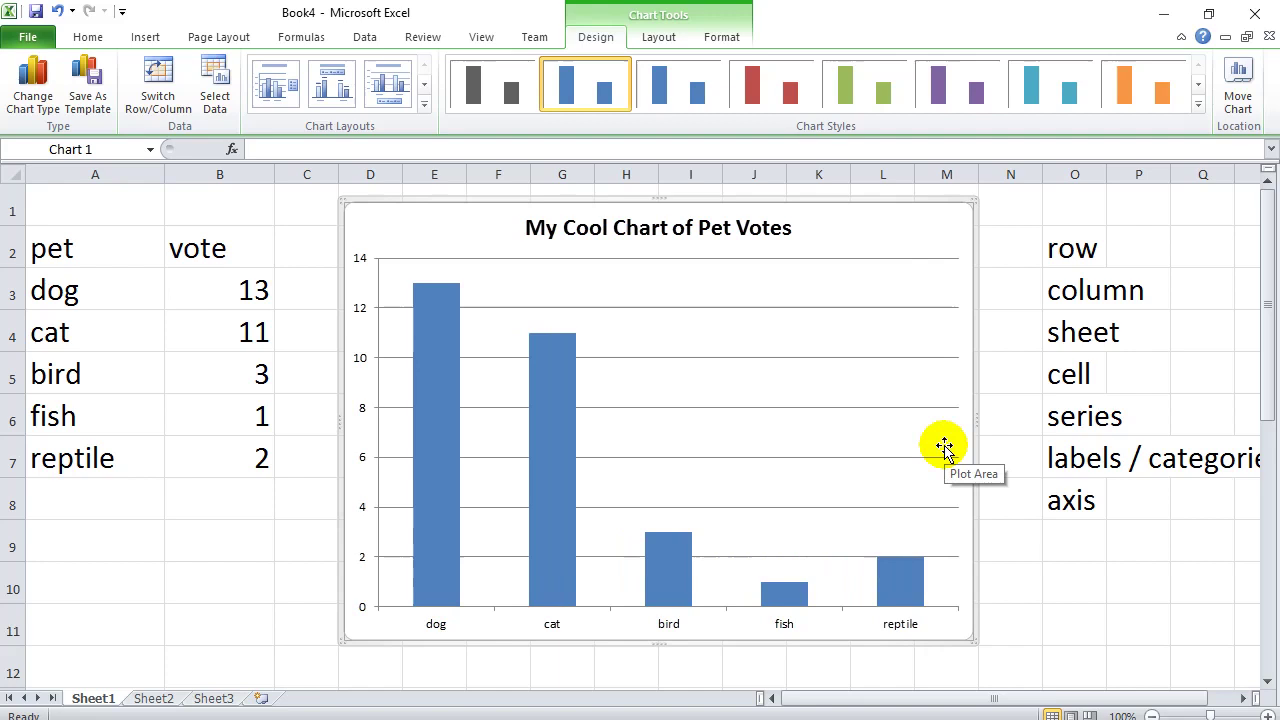
Add the term "legend" in cell O9 below "axis"
left_click(1063, 531)
type("l")
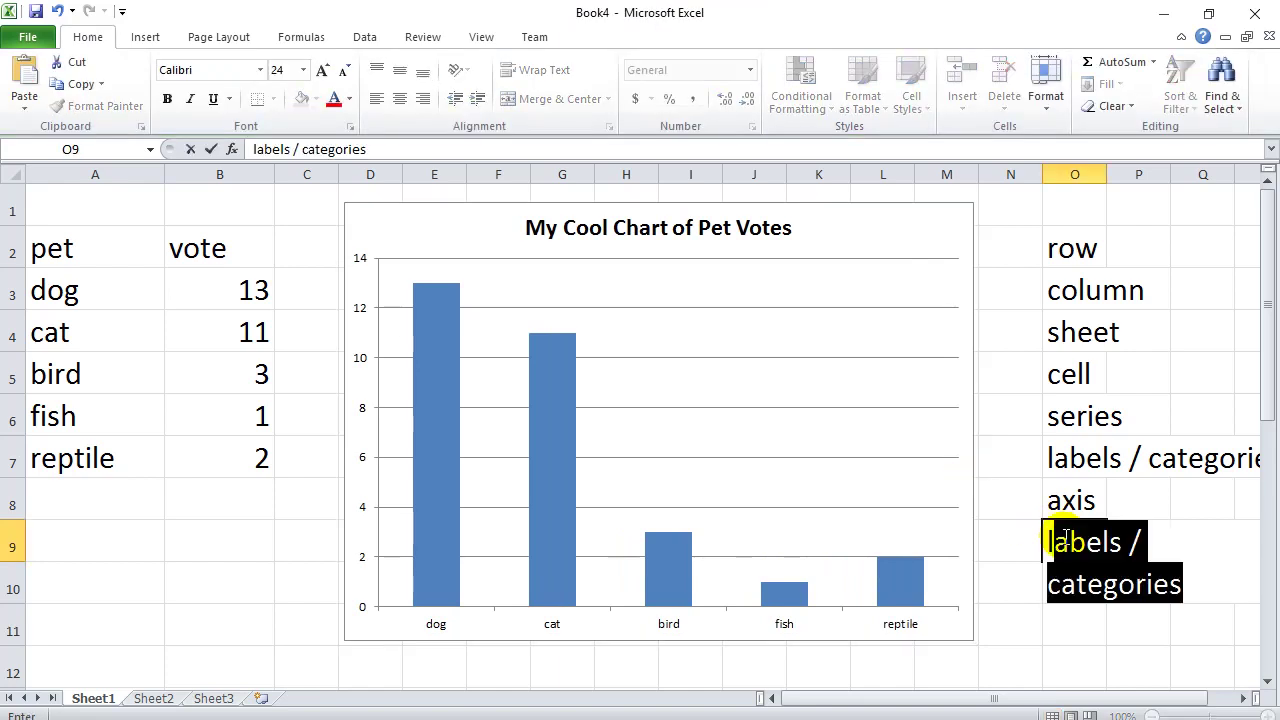
type("egend")
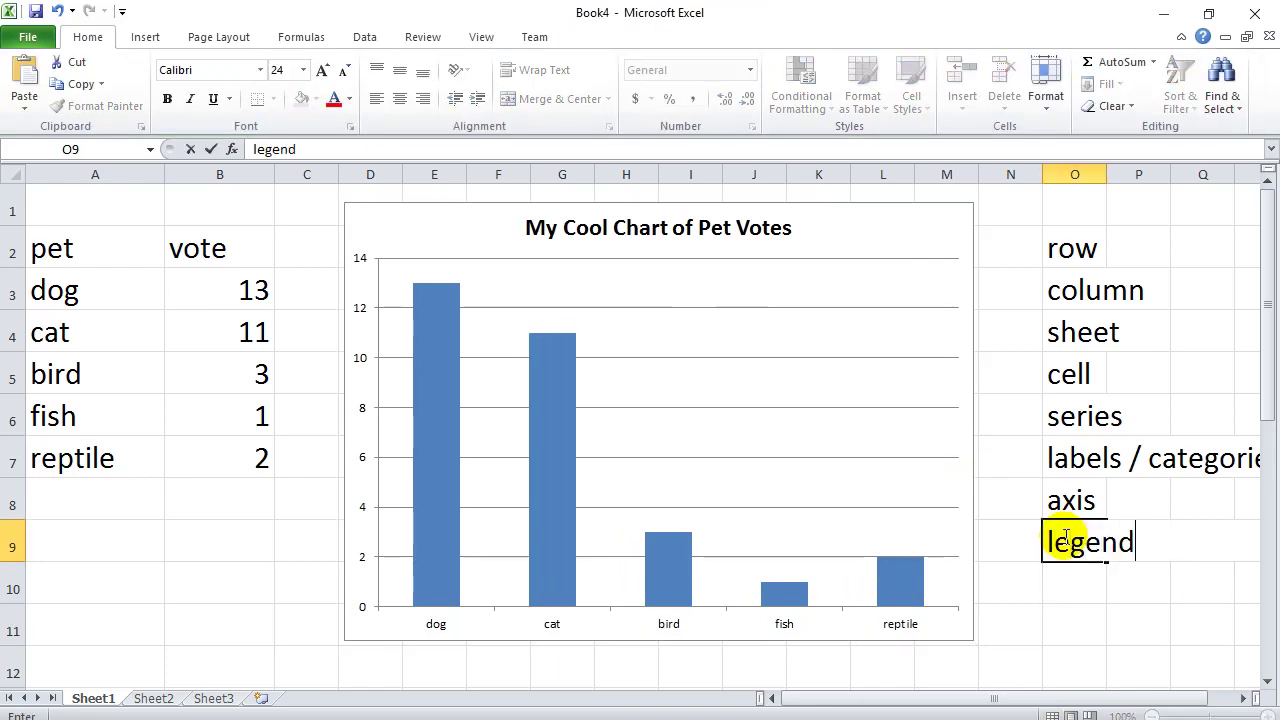
left_click(1086, 542)
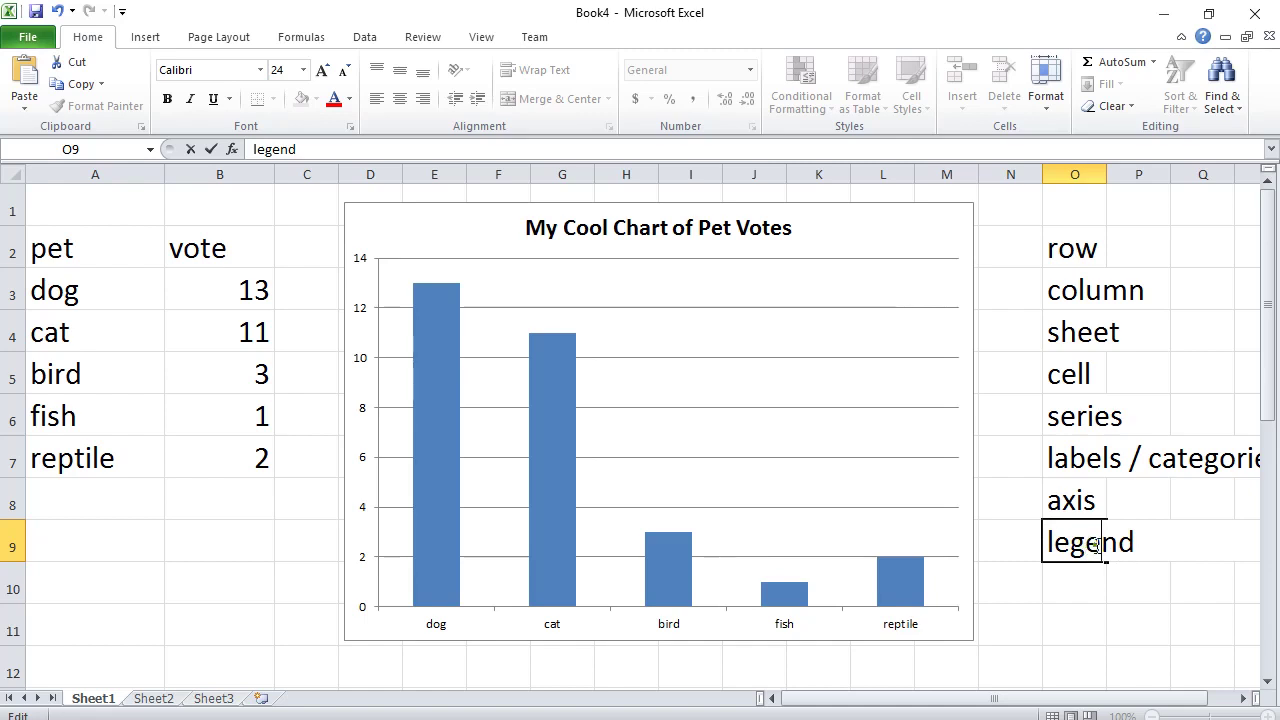
left_click(1086, 542)
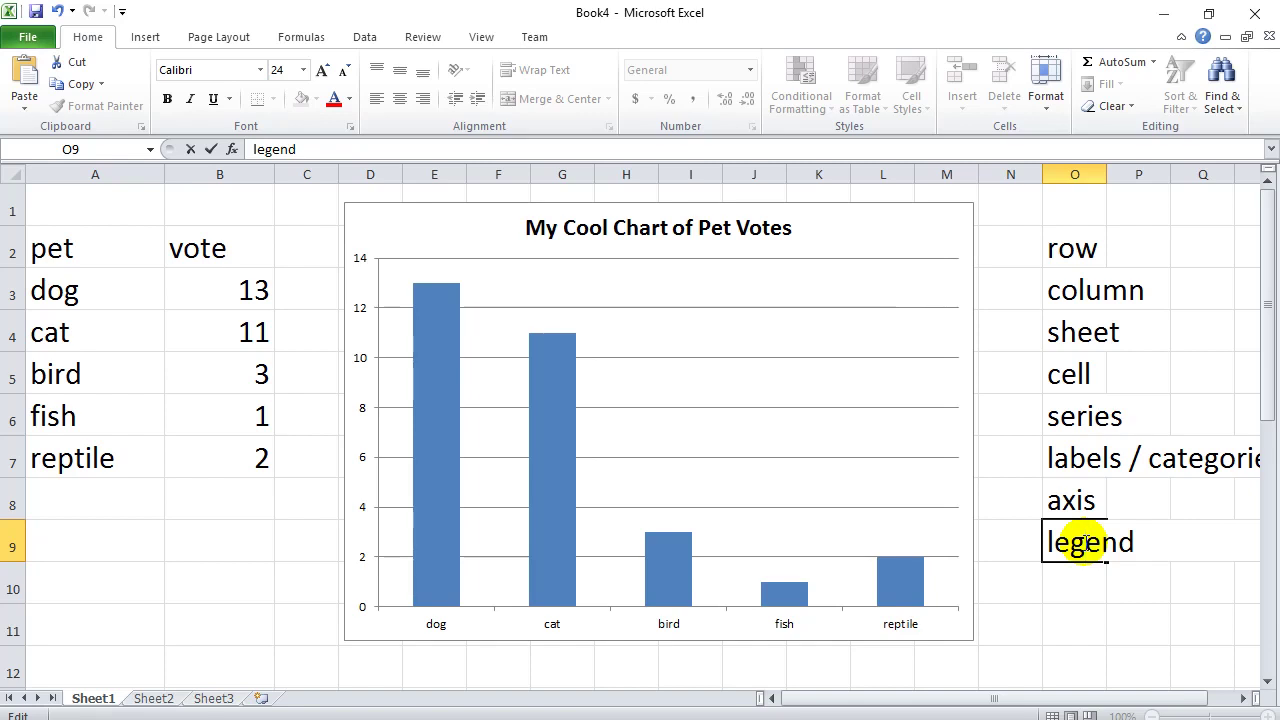
left_click(1137, 543)
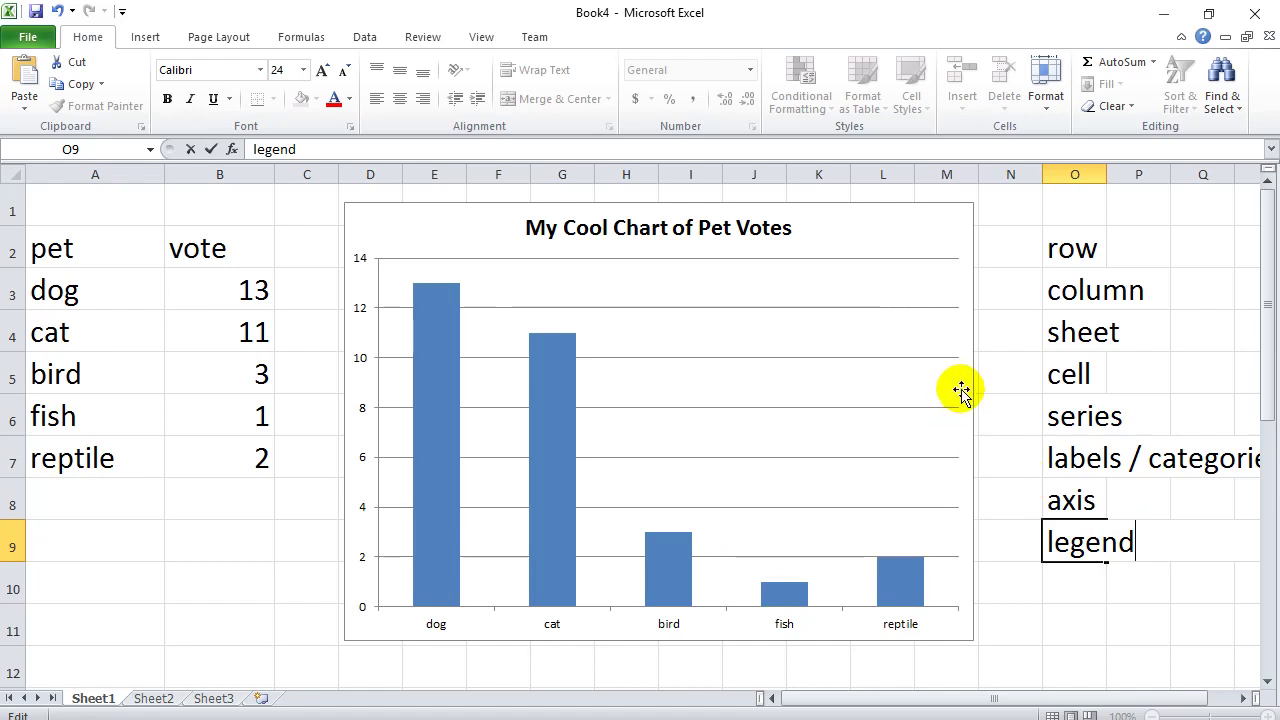
left_click(1136, 498)
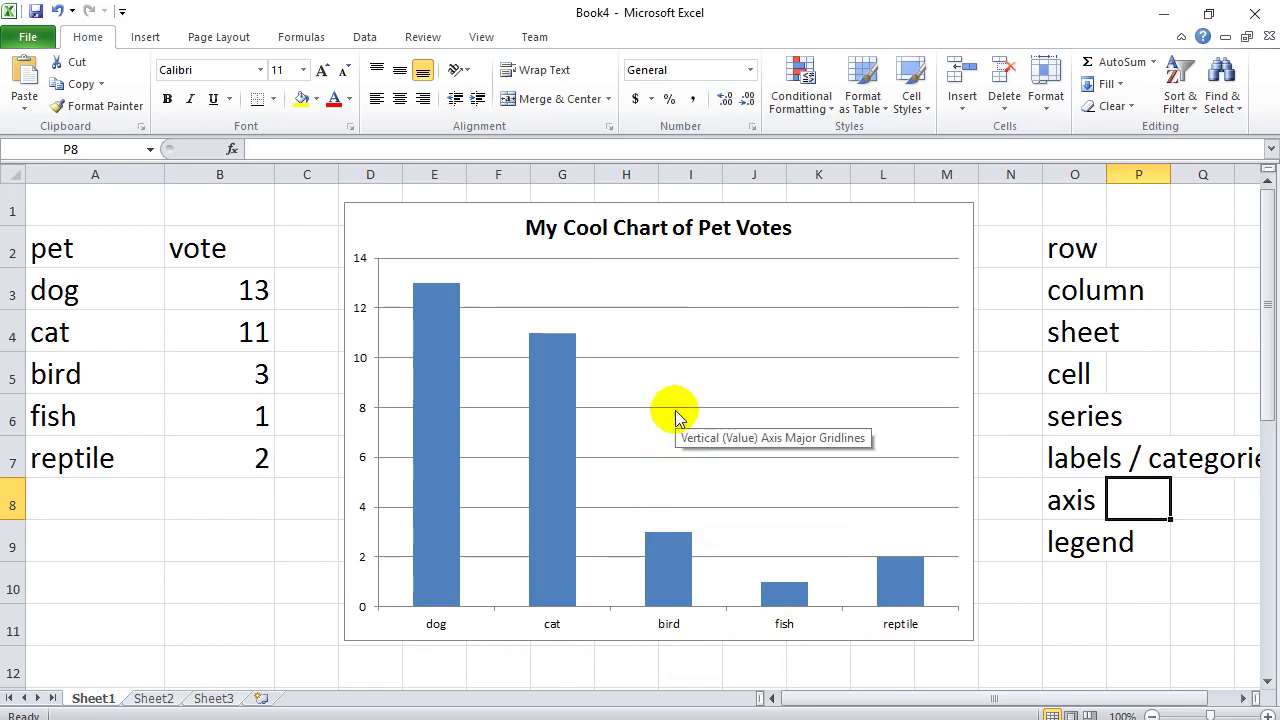
Add an axis title below the chart's primary horizontal axis
left_click(845, 242)
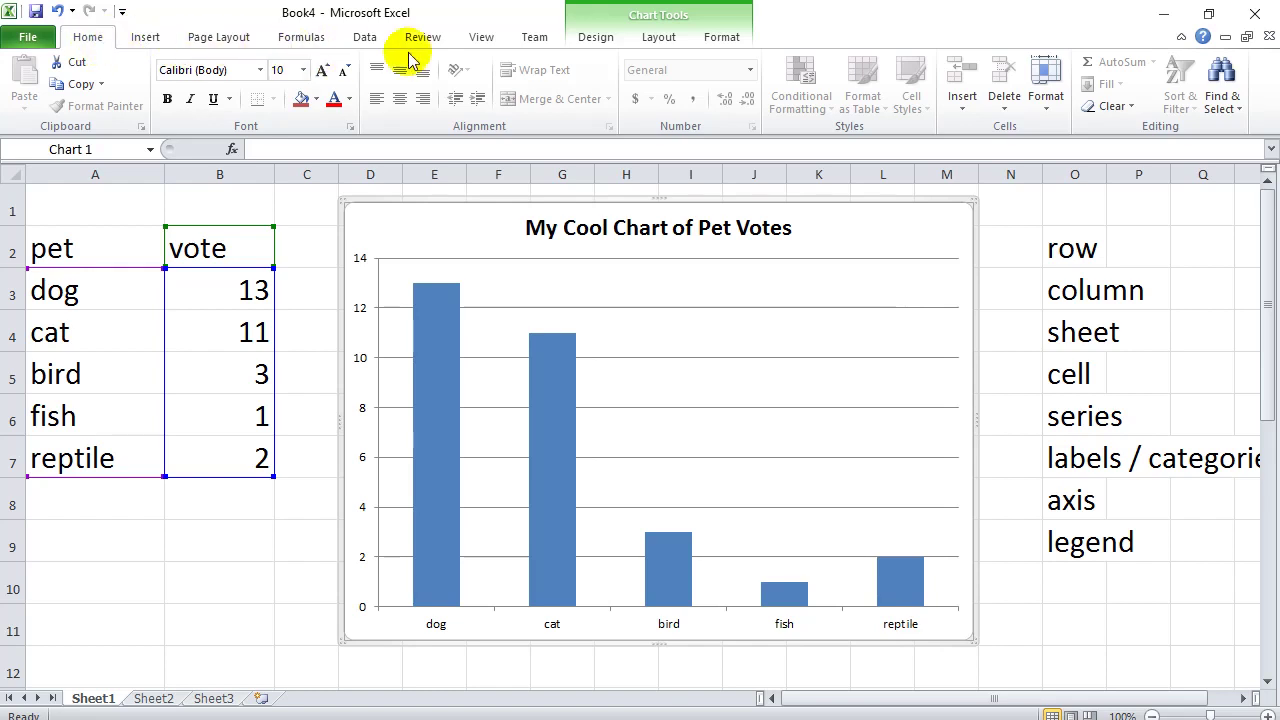
left_click(597, 38)
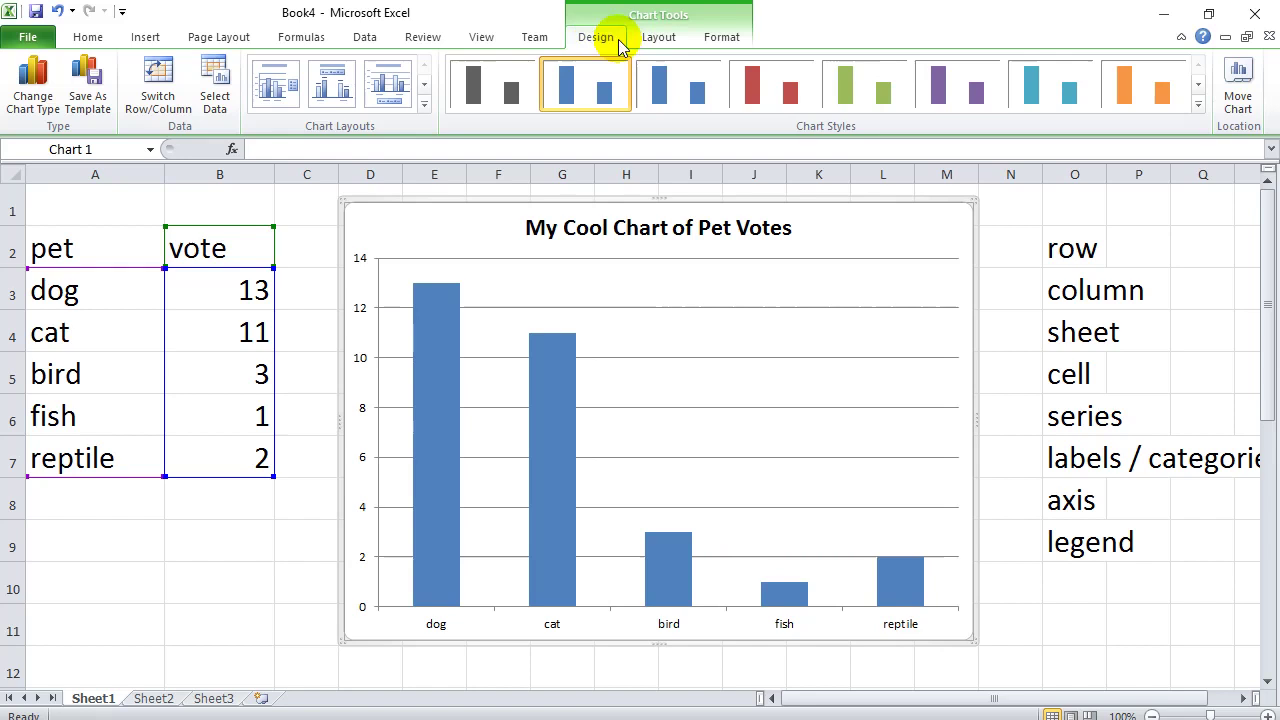
left_click(657, 38)
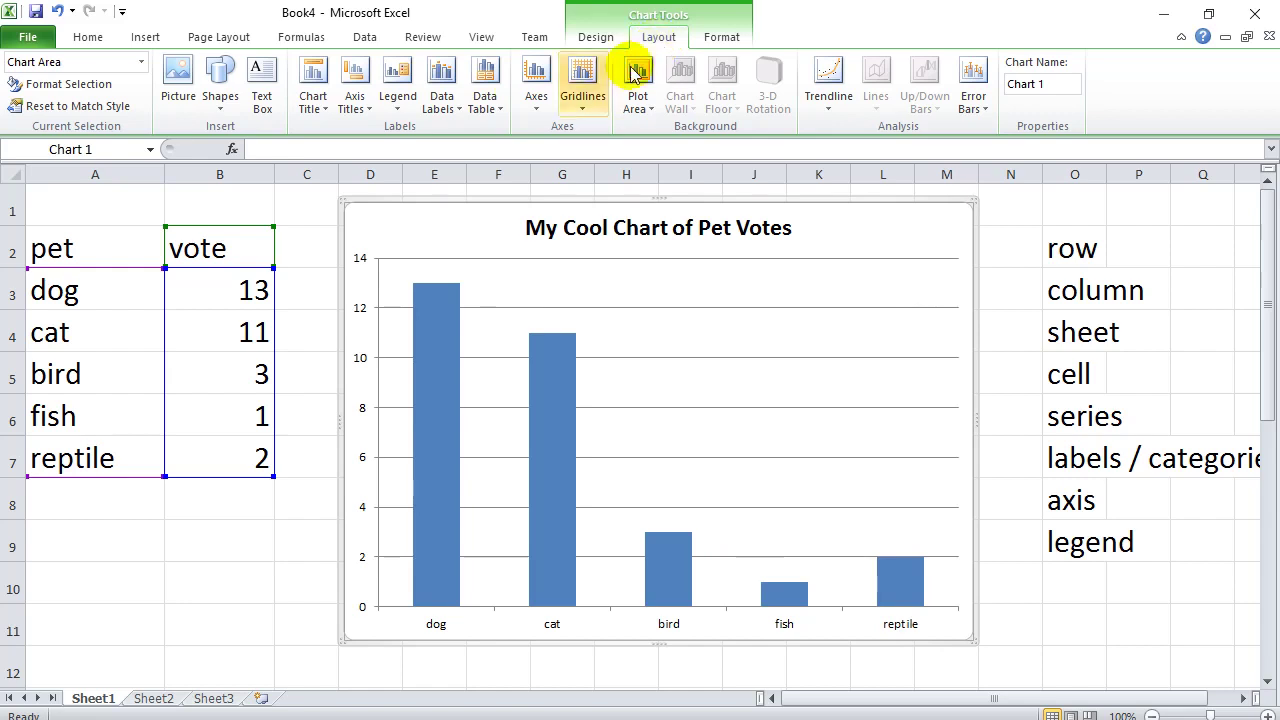
left_click(322, 112)
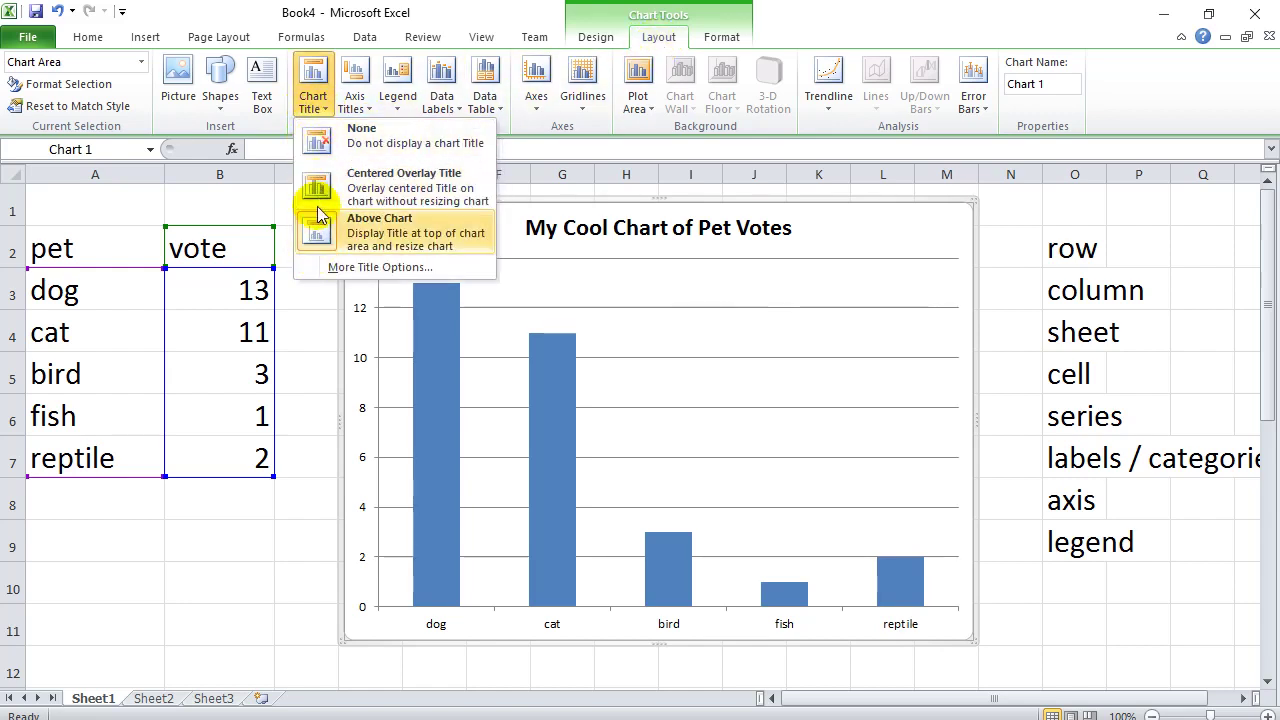
left_click(356, 95)
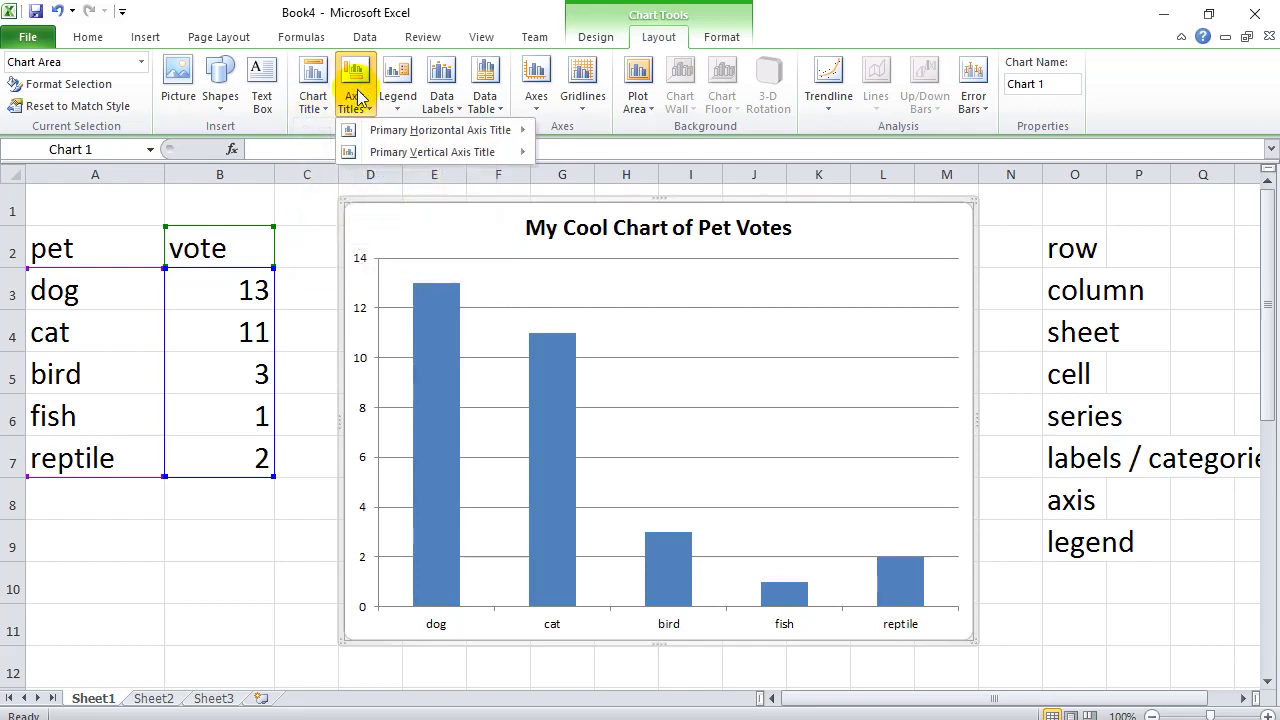
mouse_move(392, 132)
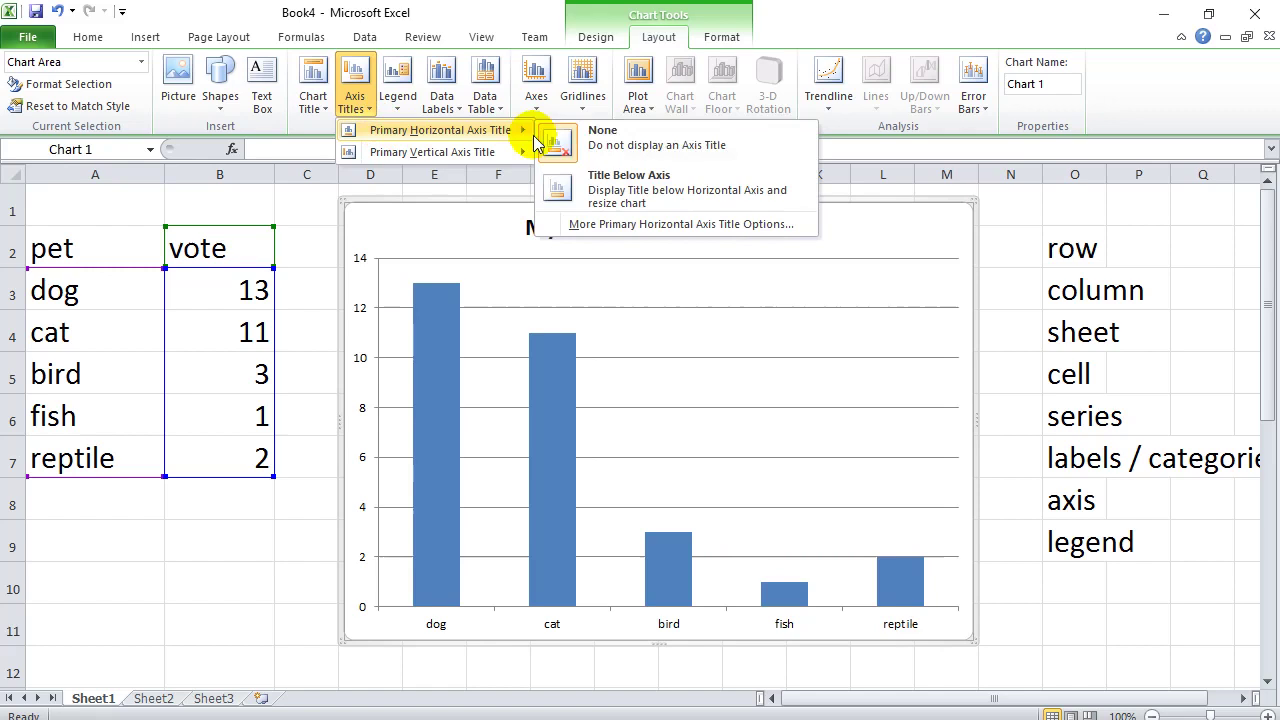
left_click(610, 197)
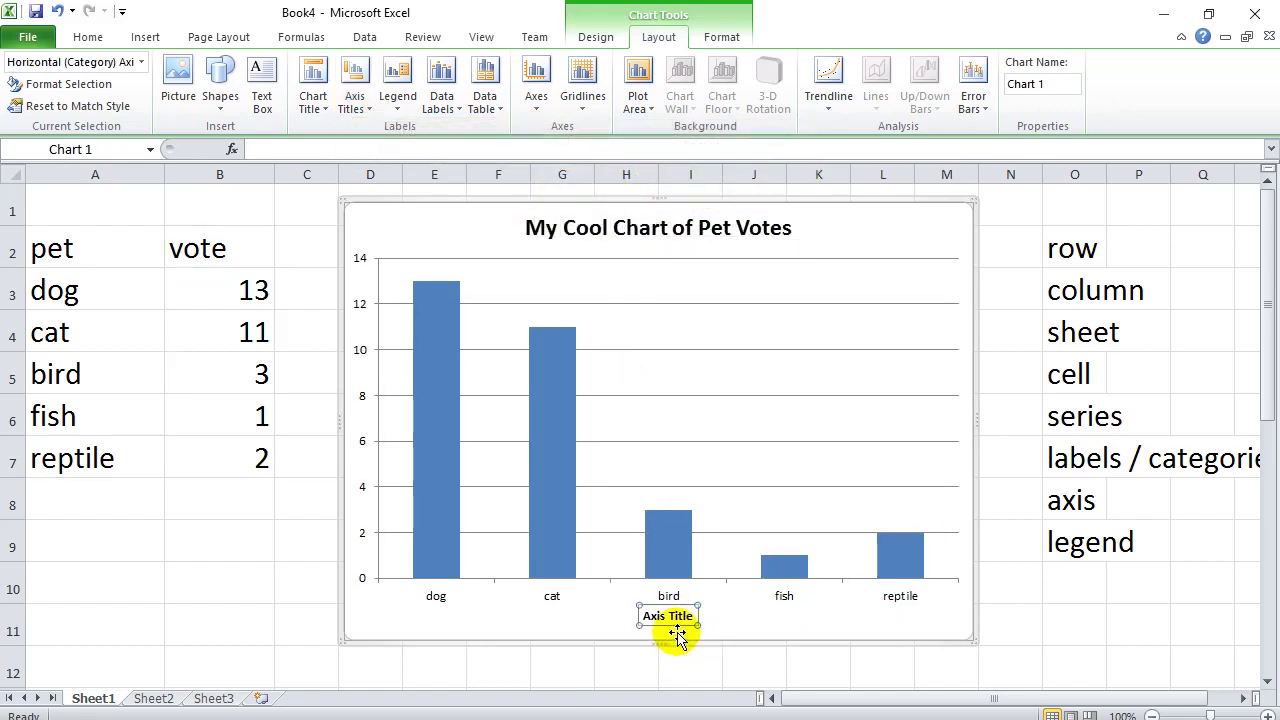
Add a title with vertical text to the primary vertical axis and set the legend to None
left_click(353, 98)
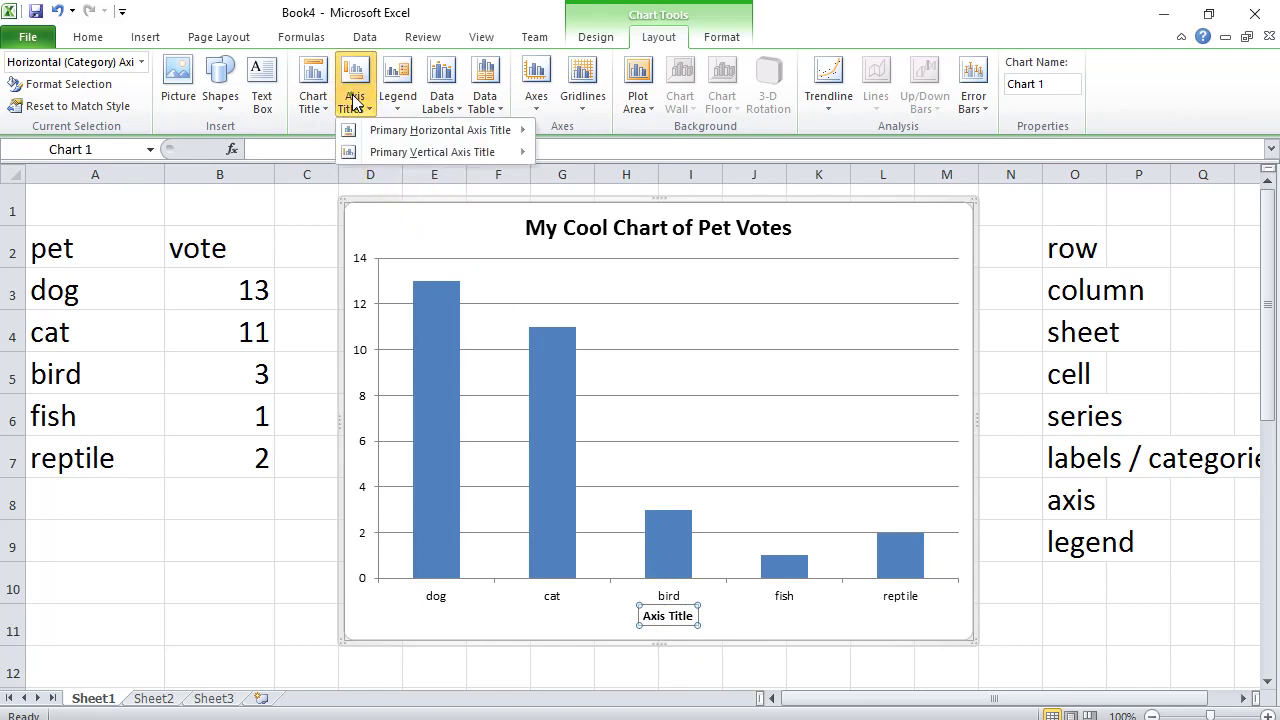
mouse_move(425, 155)
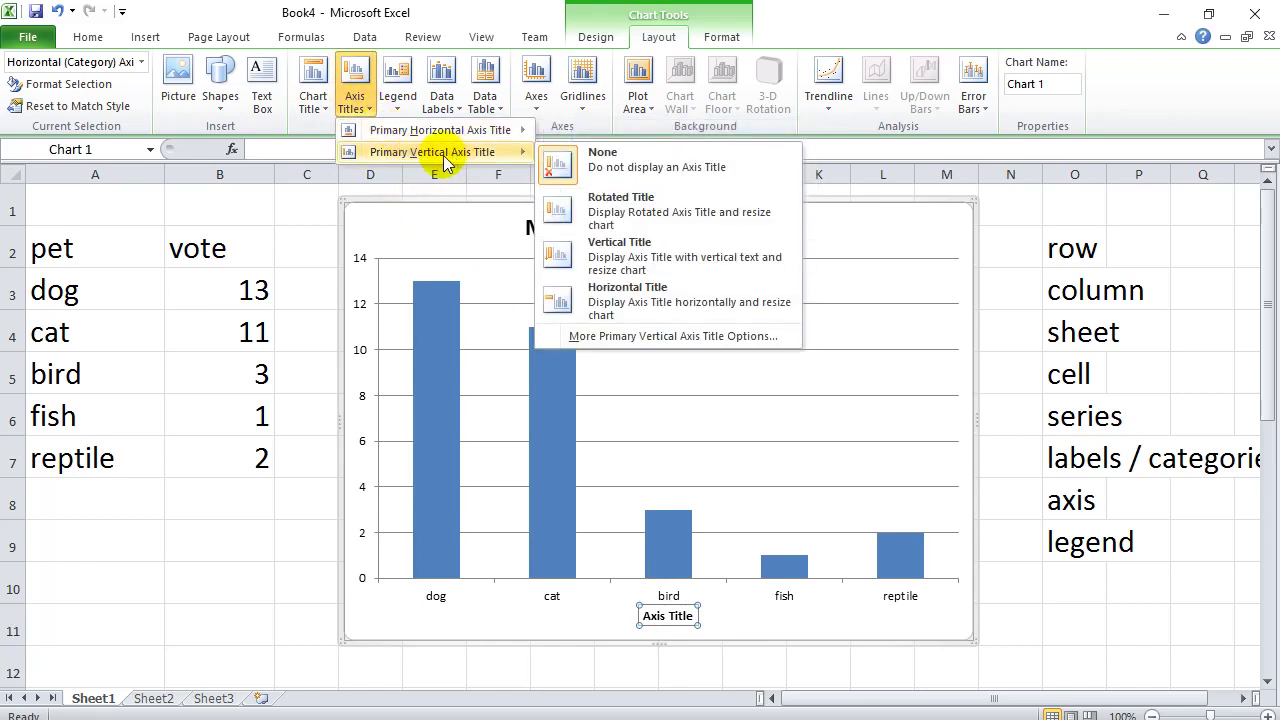
left_click(558, 262)
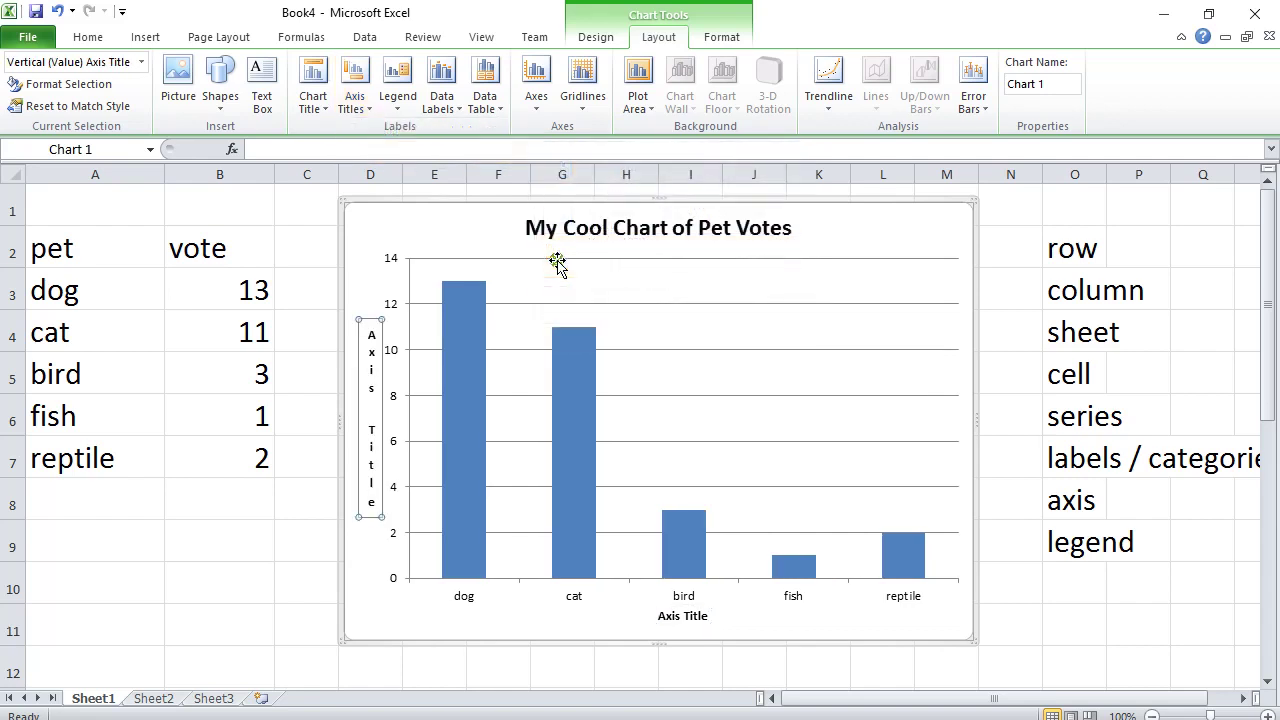
left_click(400, 92)
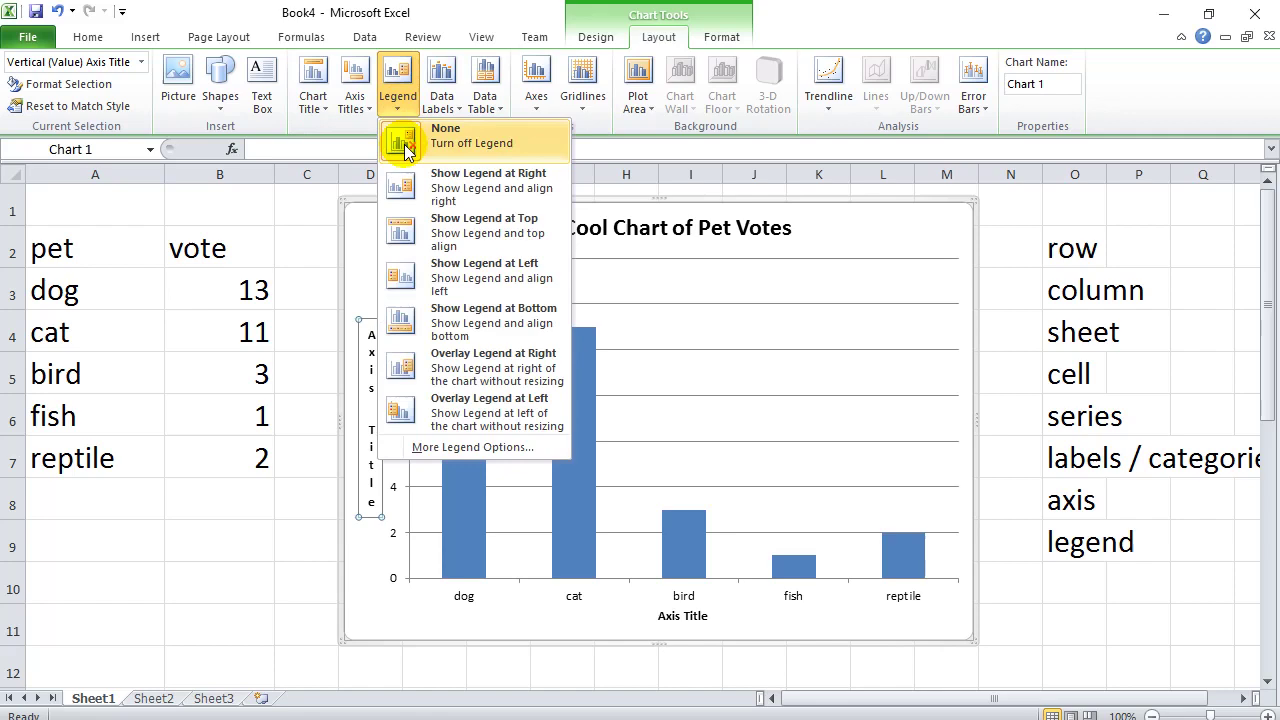
left_click(405, 148)
Try centered data labels on the columns and turn them off again
left_click(442, 95)
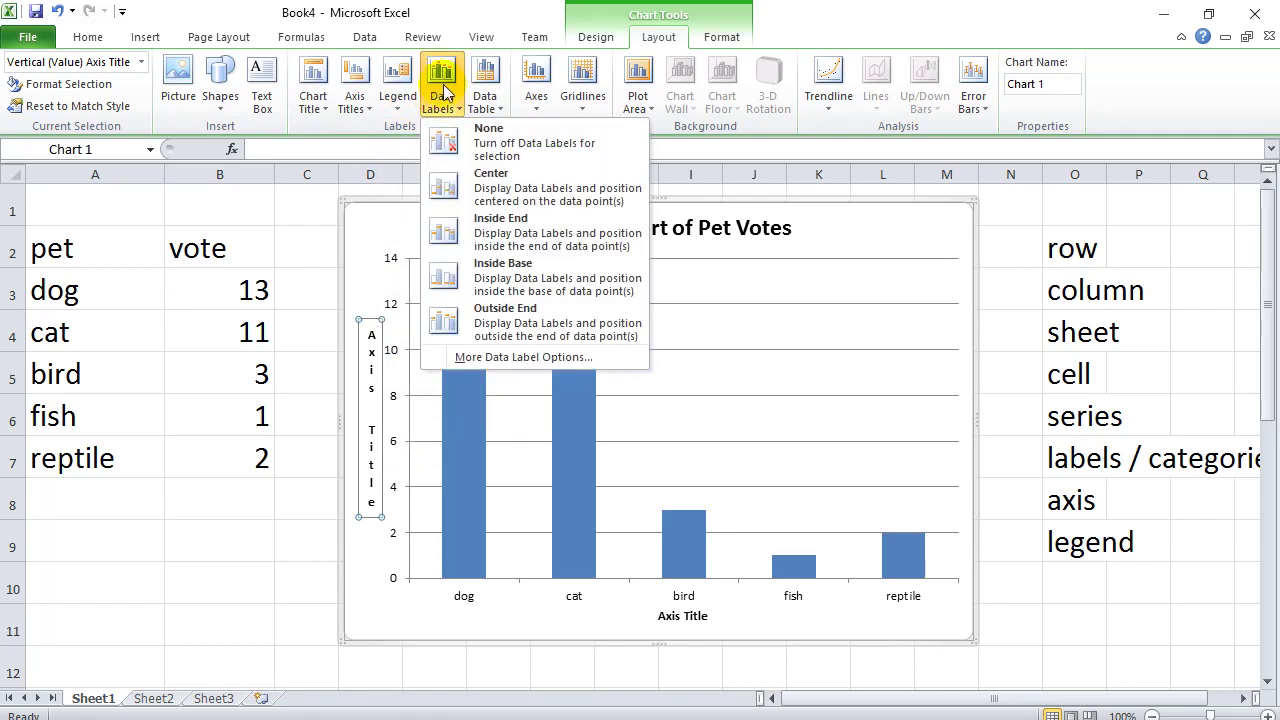
left_click(445, 190)
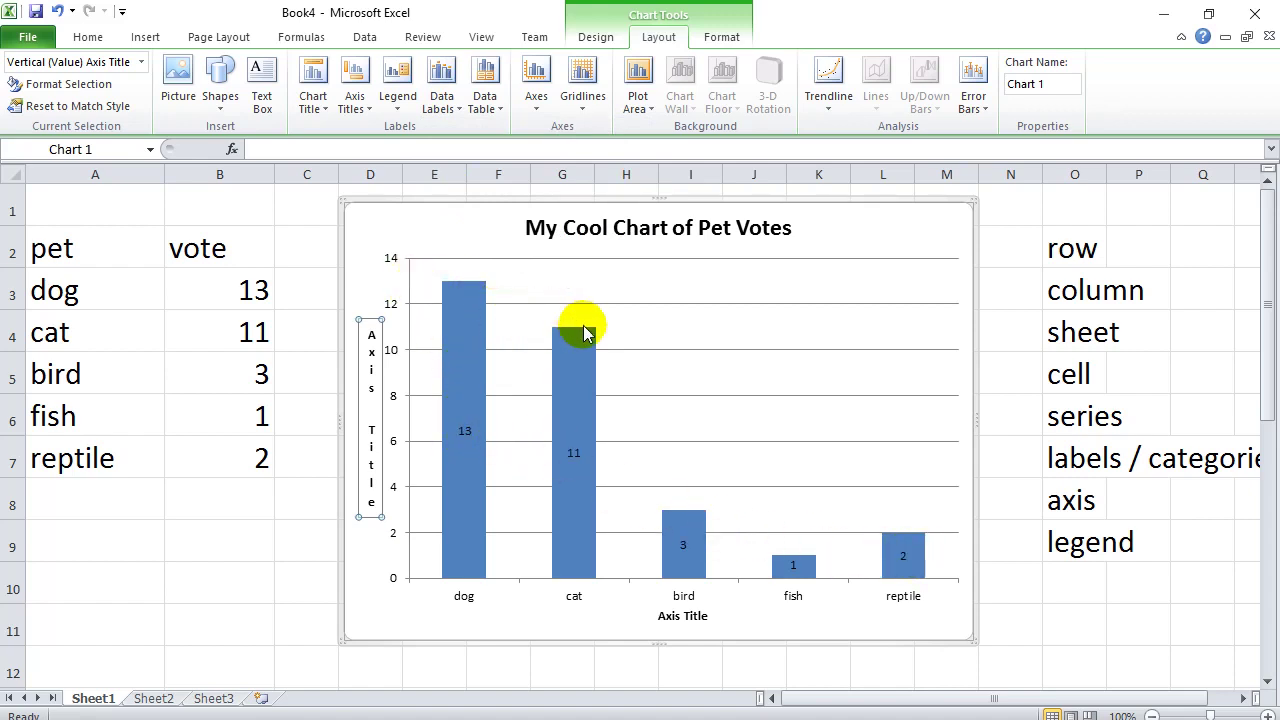
left_click(442, 96)
left_click(494, 152)
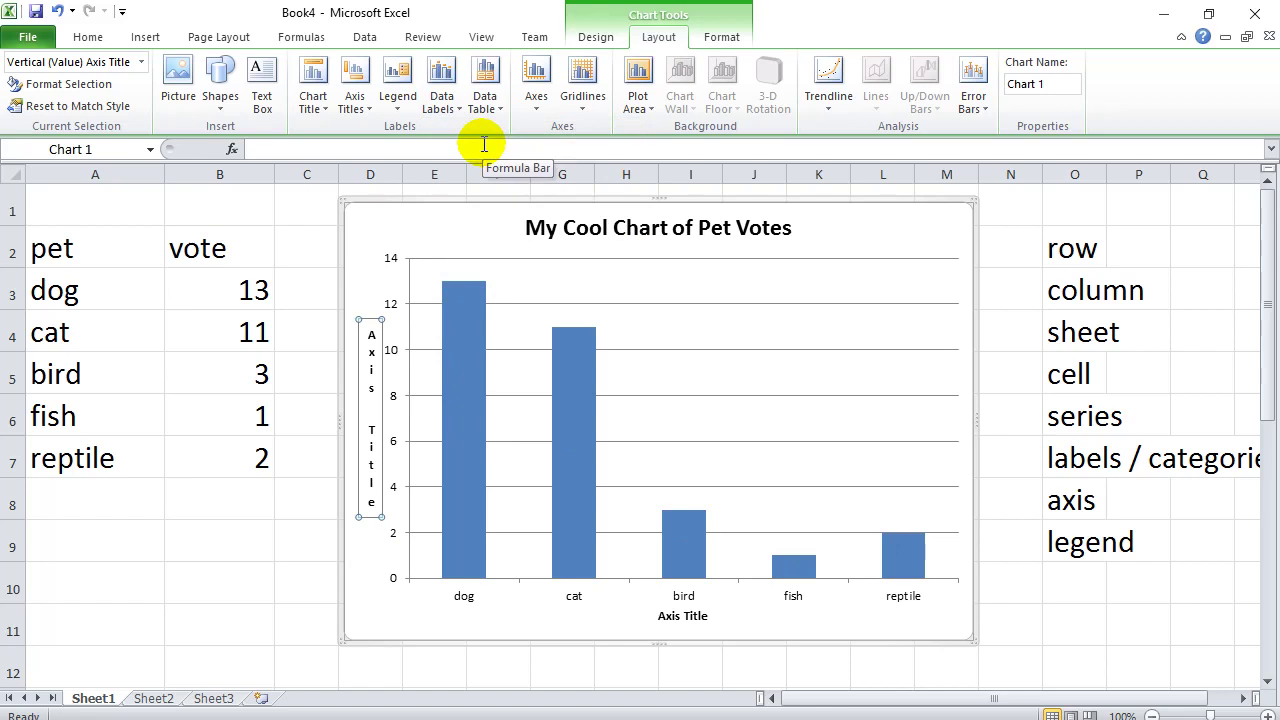
Try a data table without legend keys below the chart and remove it again
left_click(485, 96)
left_click(490, 184)
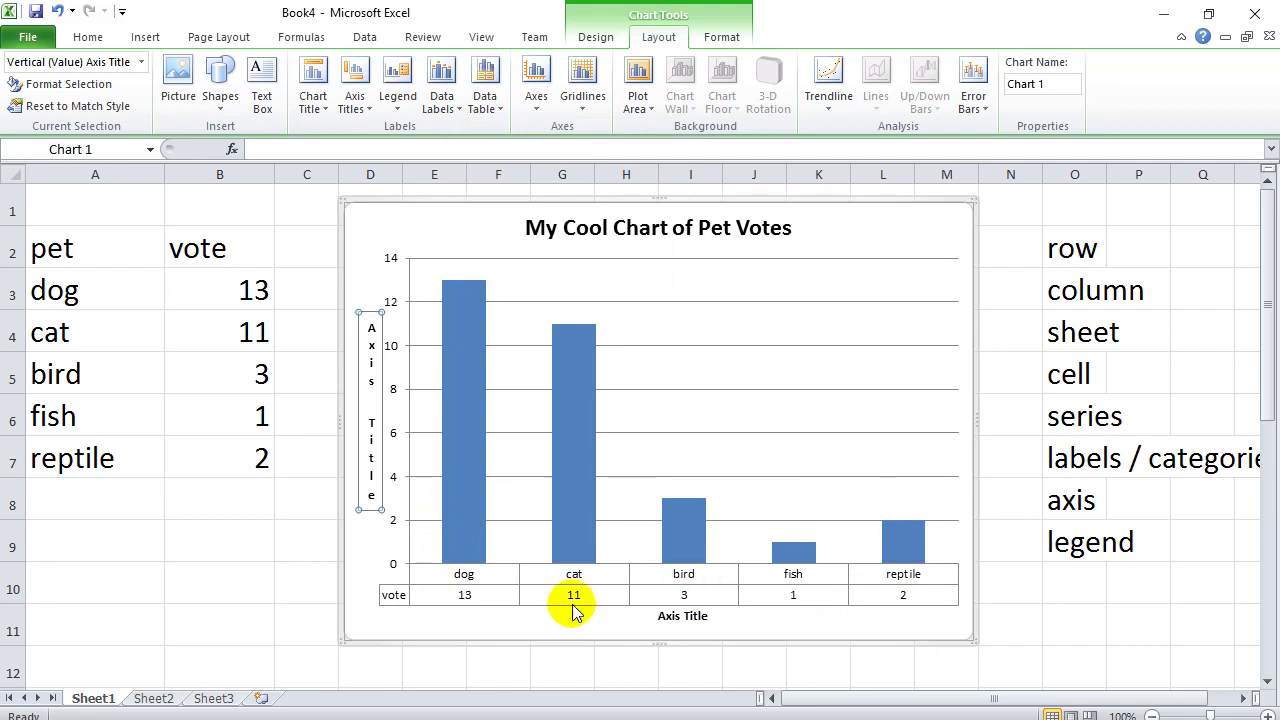
left_click(485, 100)
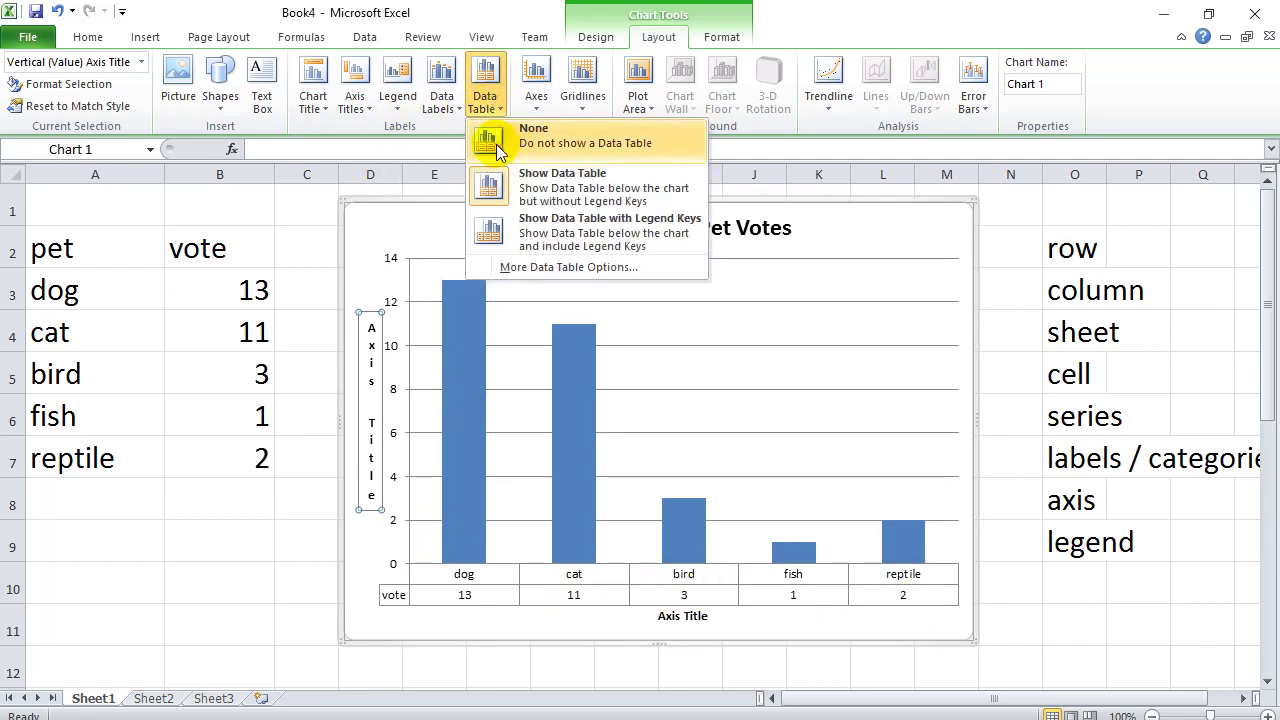
left_click(496, 144)
Try minor vertical gridlines on the chart and set the vertical gridlines back to None
left_click(584, 90)
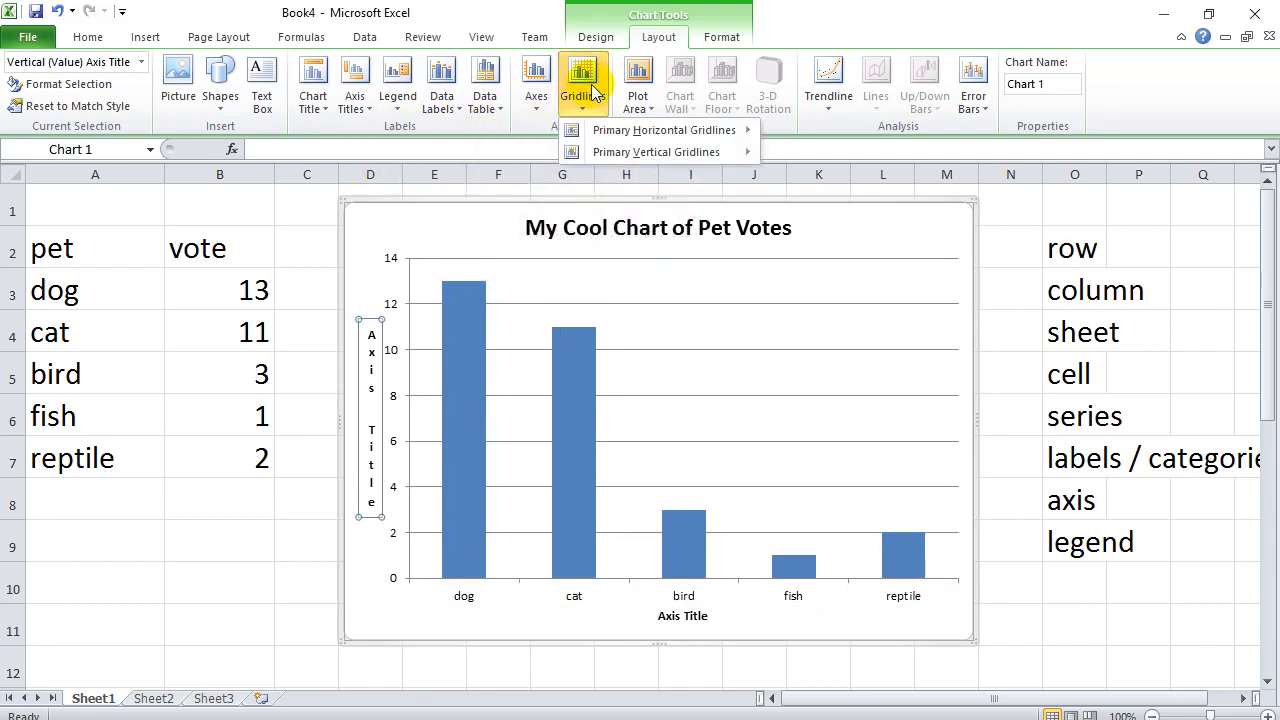
mouse_move(612, 143)
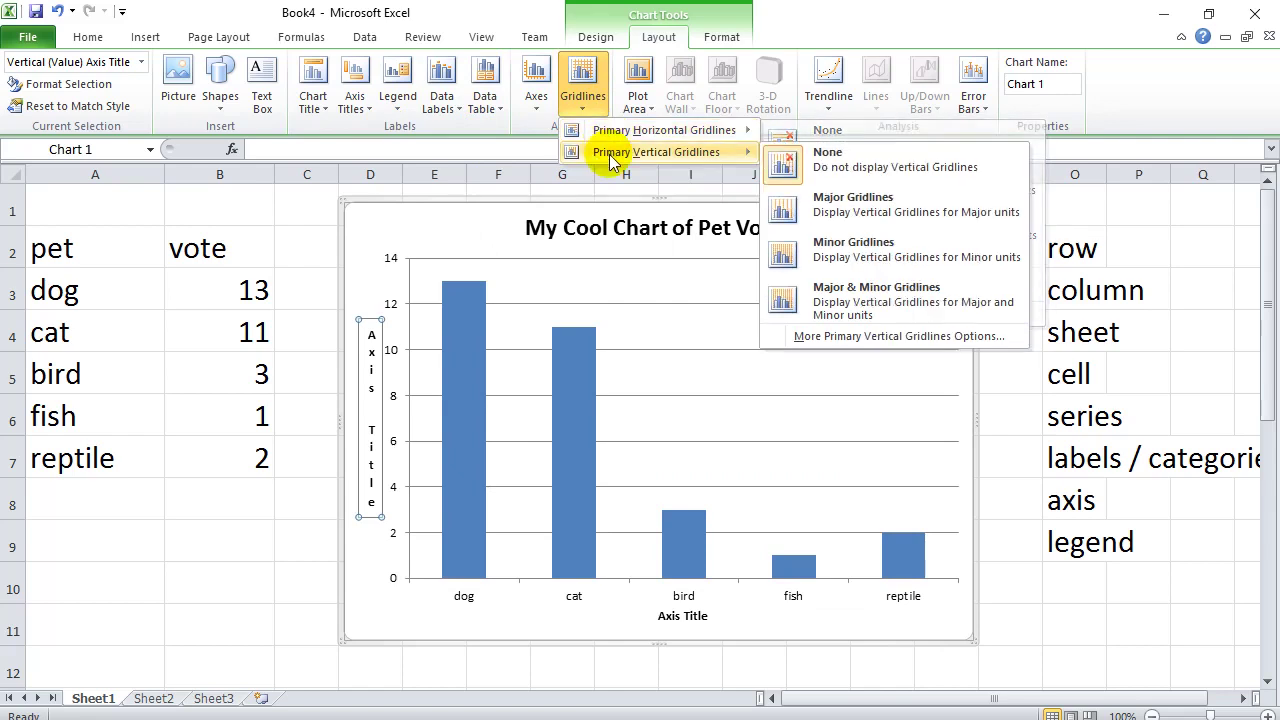
left_click(782, 262)
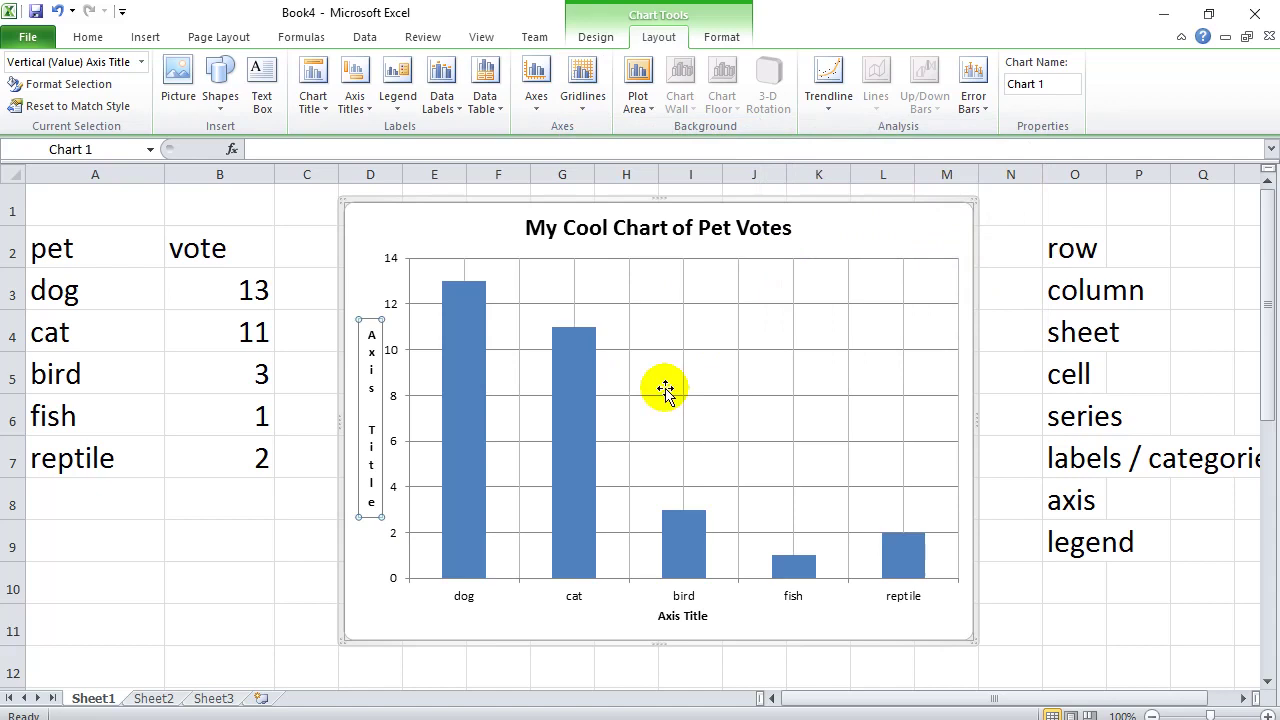
left_click(582, 82)
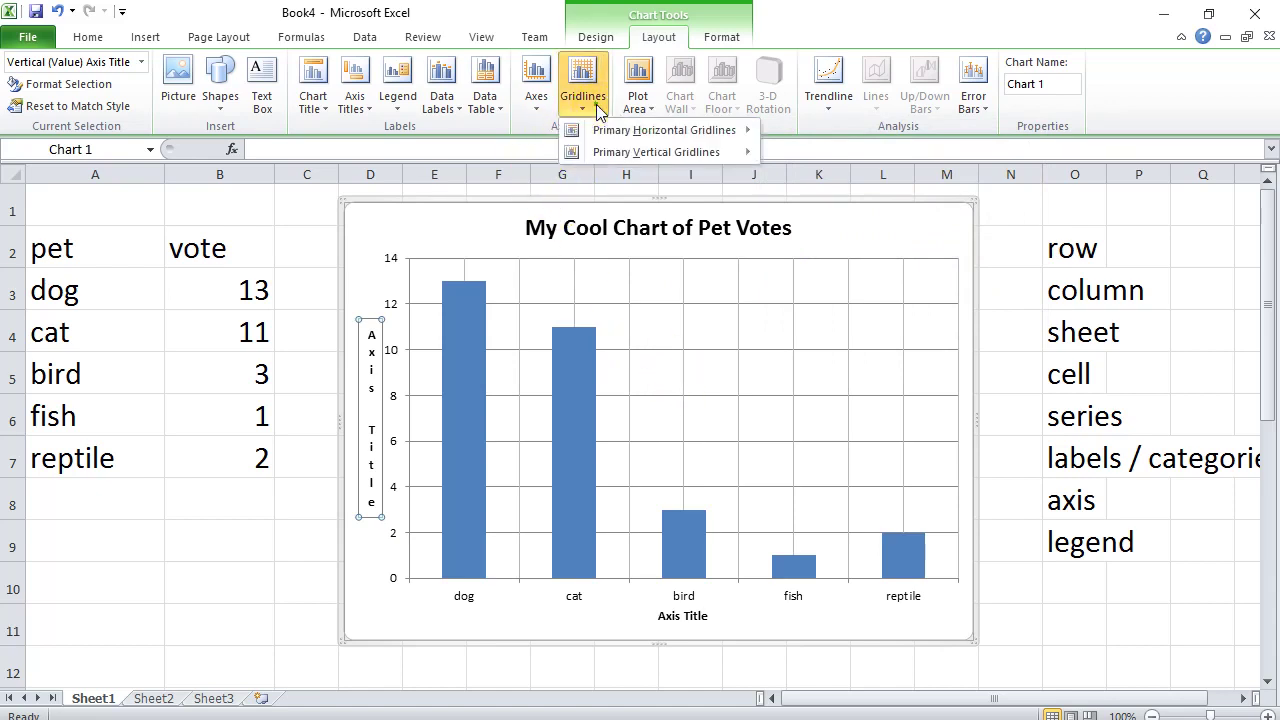
left_click(790, 162)
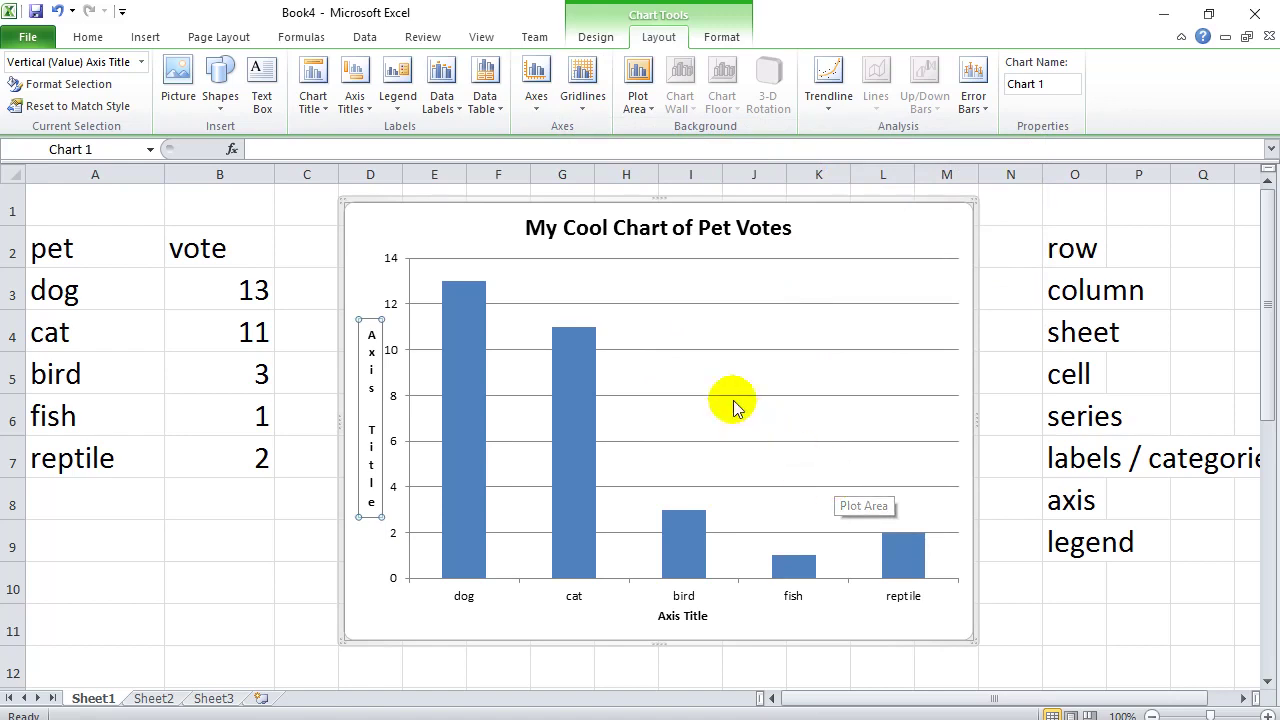
Replace the vertical axis title with "votes"
left_click(371, 460)
left_click_drag(368, 460, 354, 331)
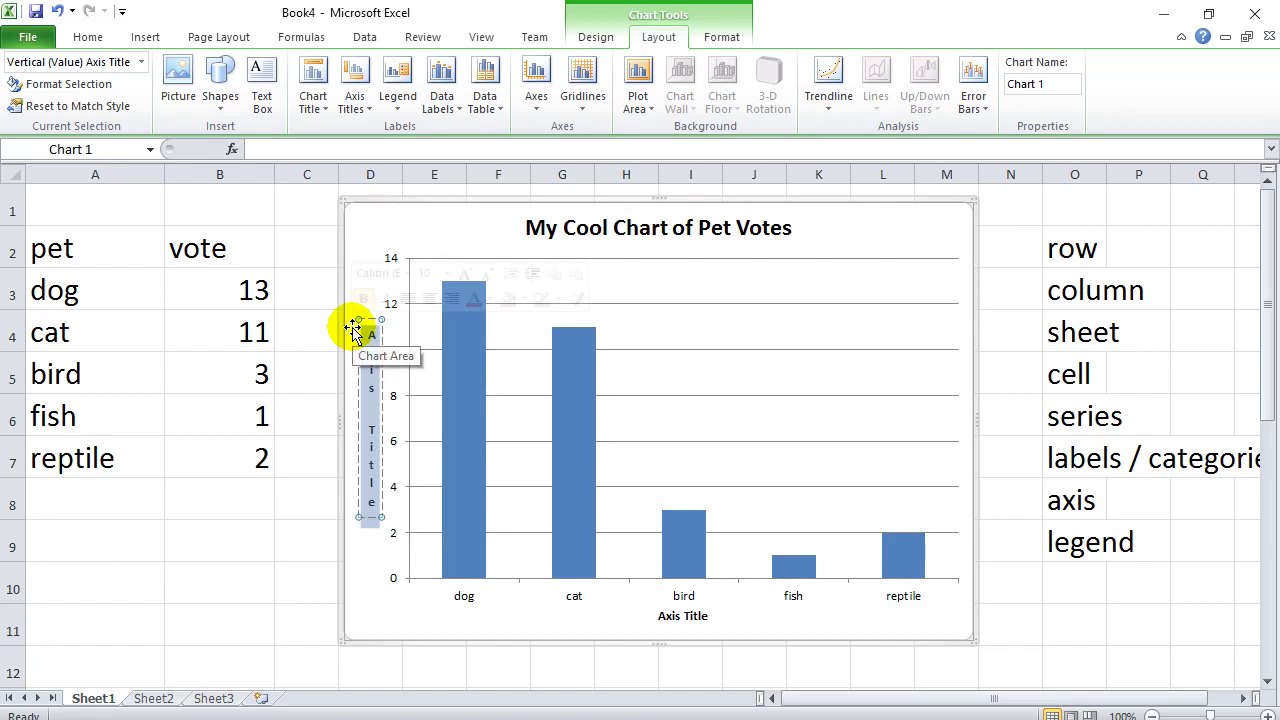
type("votes")
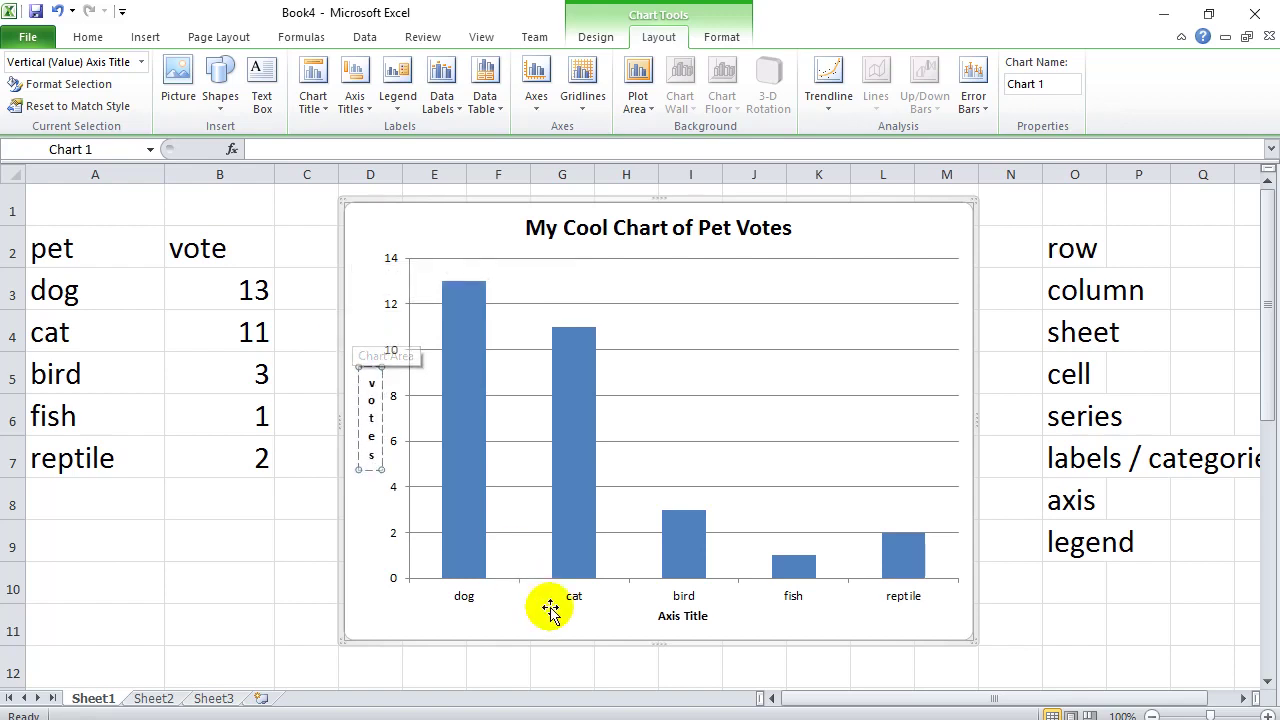
Replace the horizontal axis title with "Types of Animals"
left_click(680, 618)
left_click(692, 616)
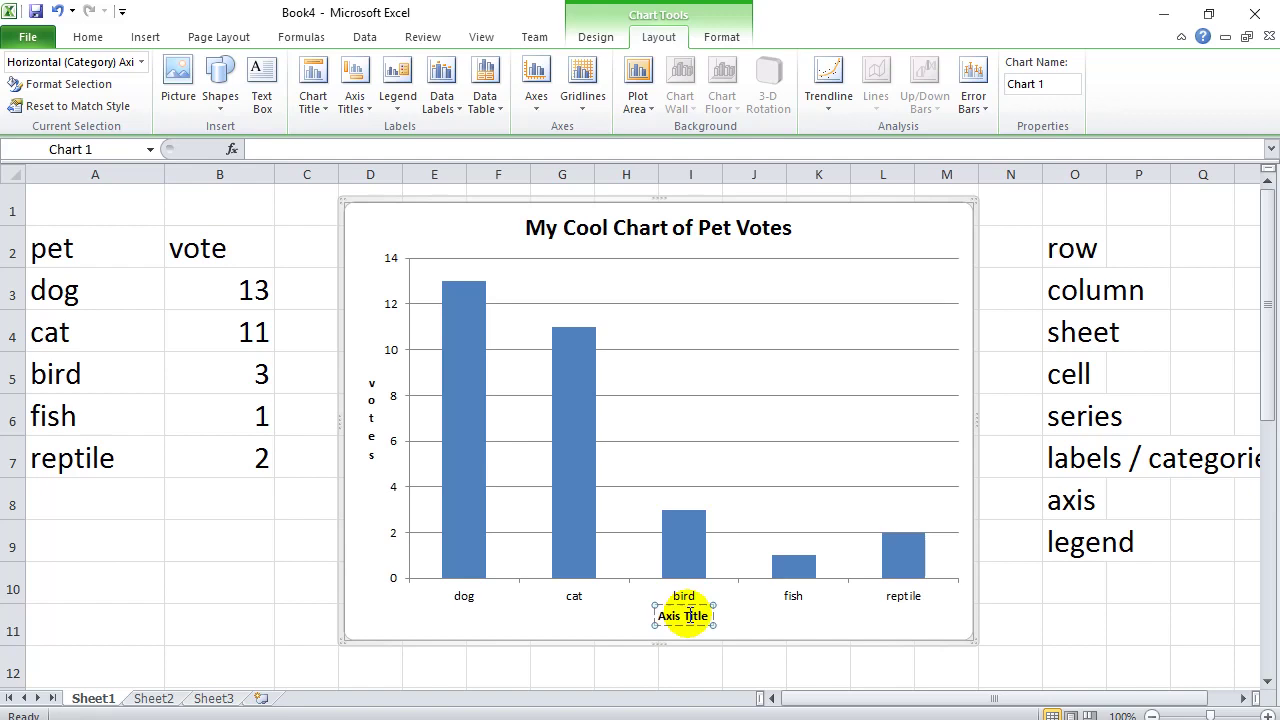
key("BackSpace")
key("BackSpace")
key("BackSpace")
key("BackSpace")
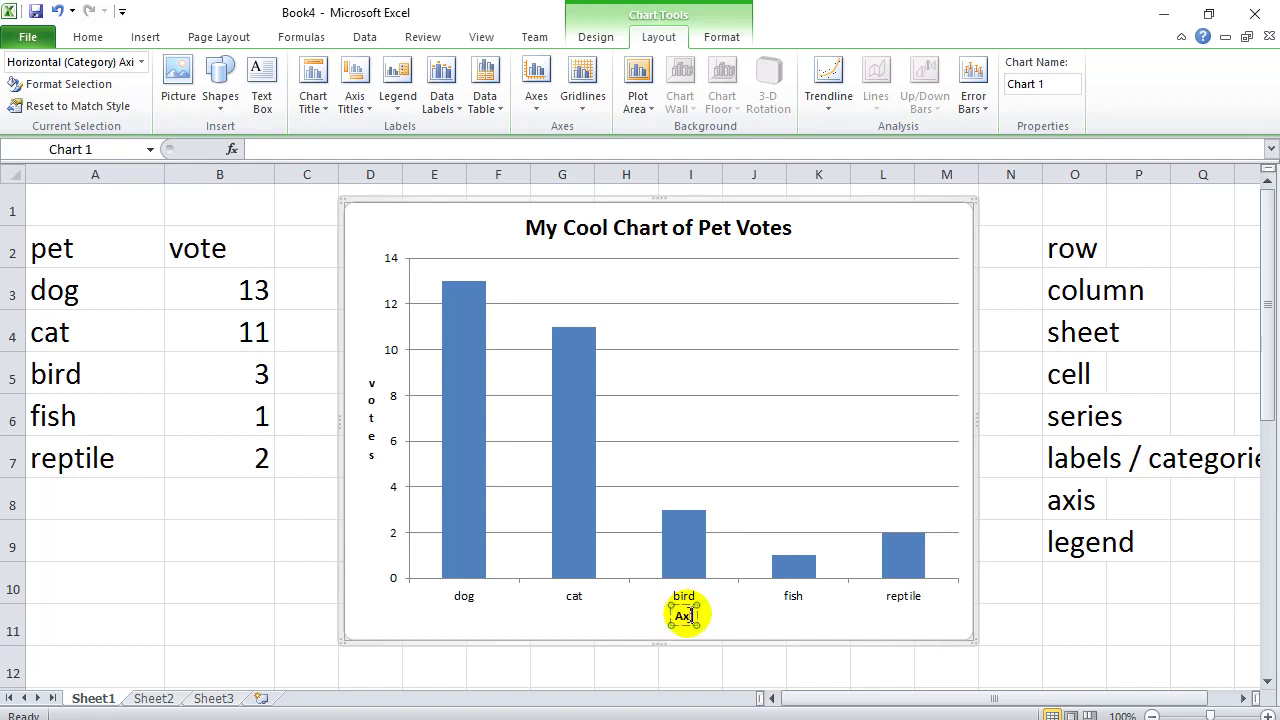
type("Types")
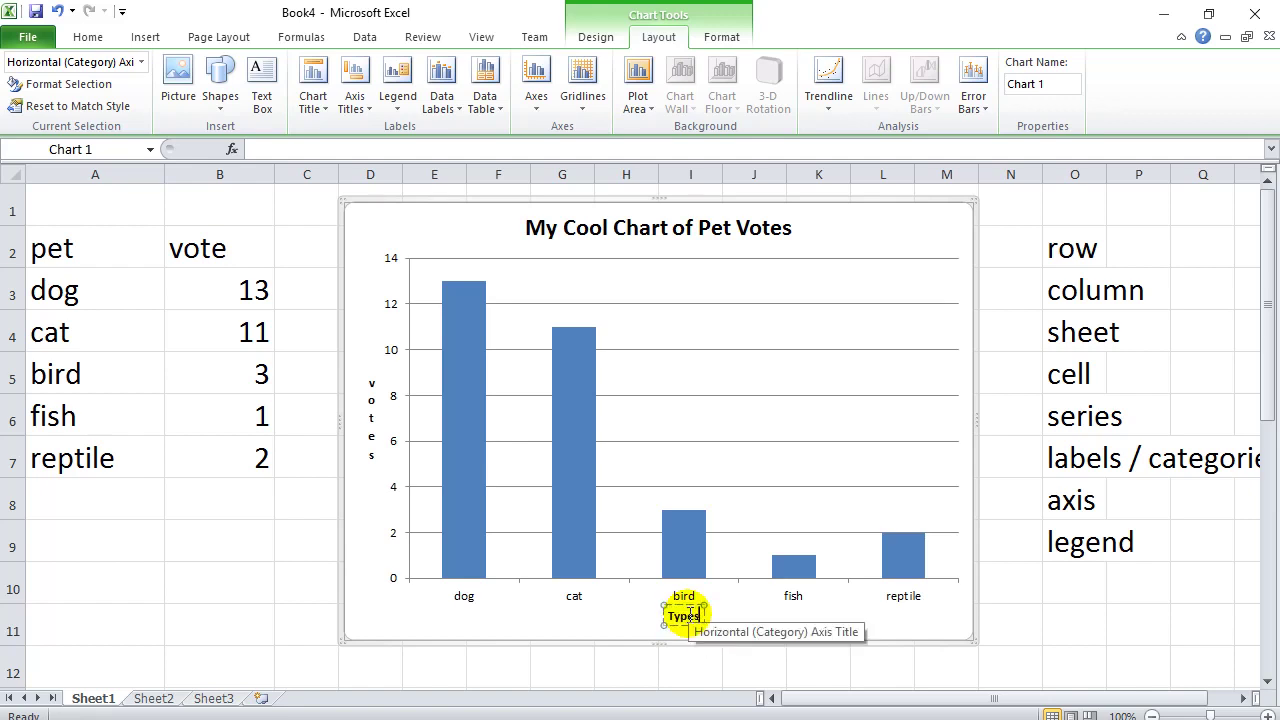
type(" of Animals")
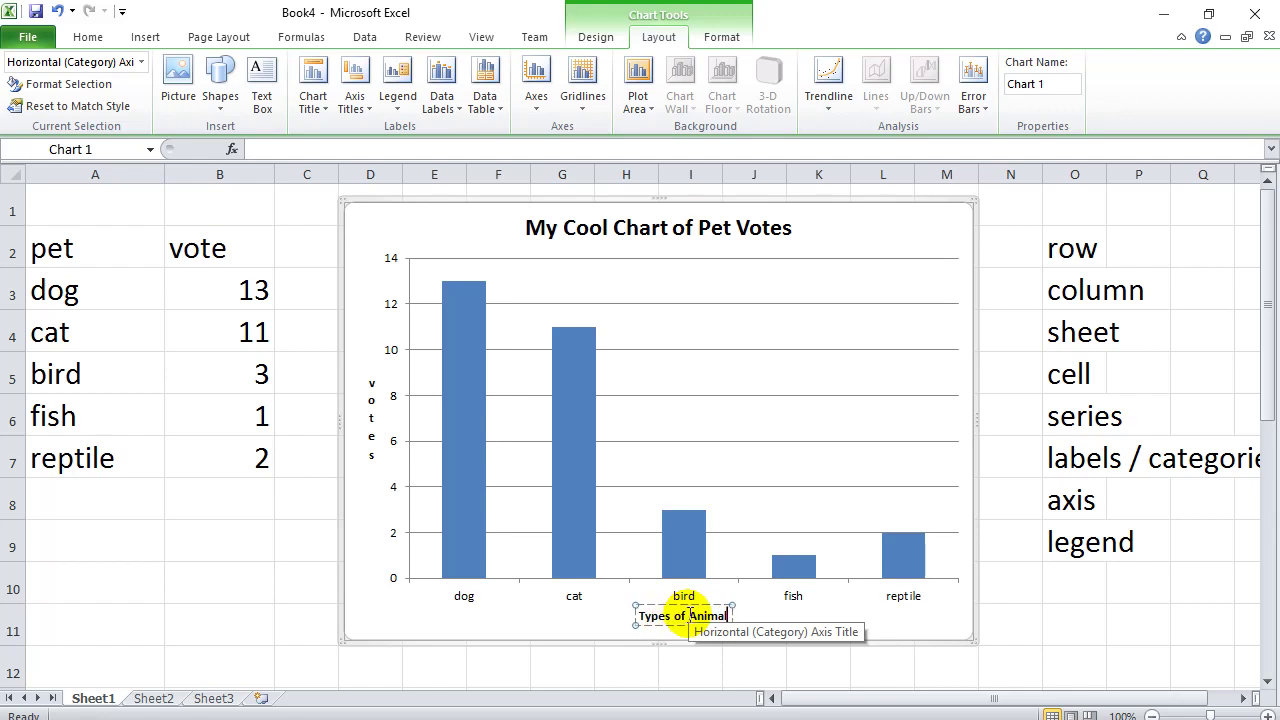
Change the horizontal axis title to "Animal Type" and finish editing it
key("BackSpace")
key("BackSpace")
key("BackSpace")
key("BackSpace")
key("BackSpace")
key("BackSpace")
key("BackSpace")
key("BackSpace")
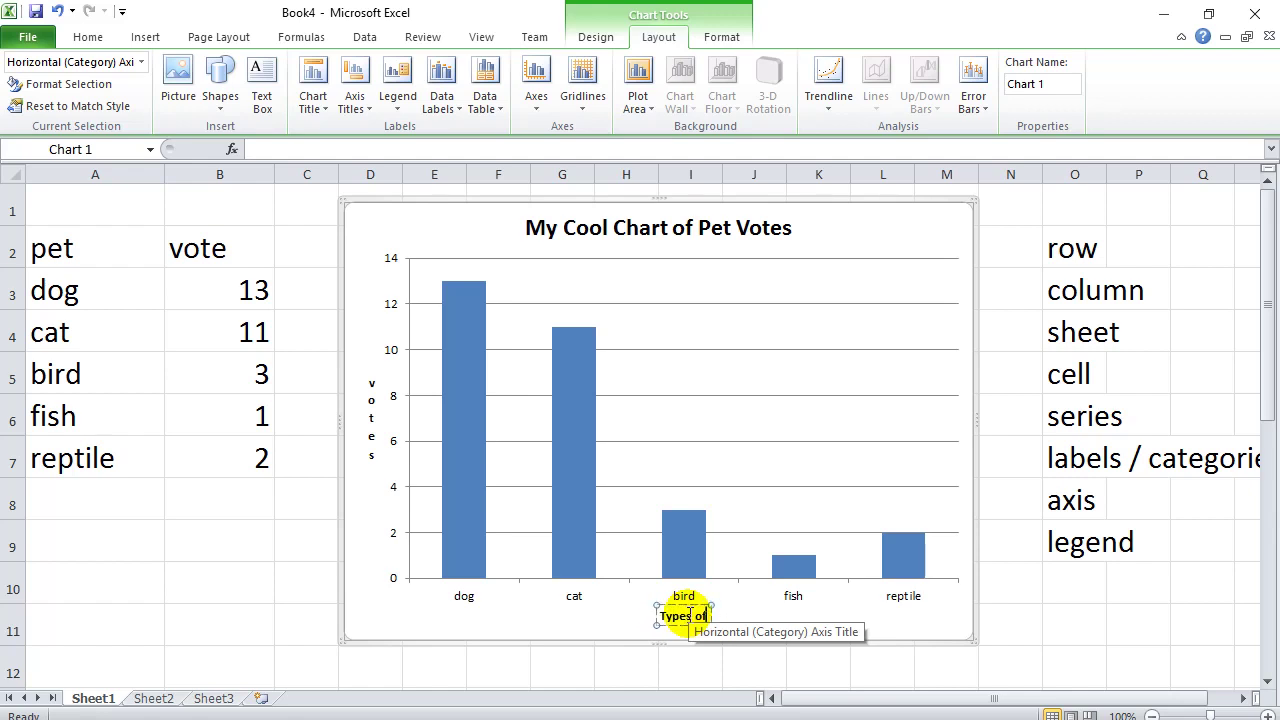
type("Animal Type")
left_click(673, 333)
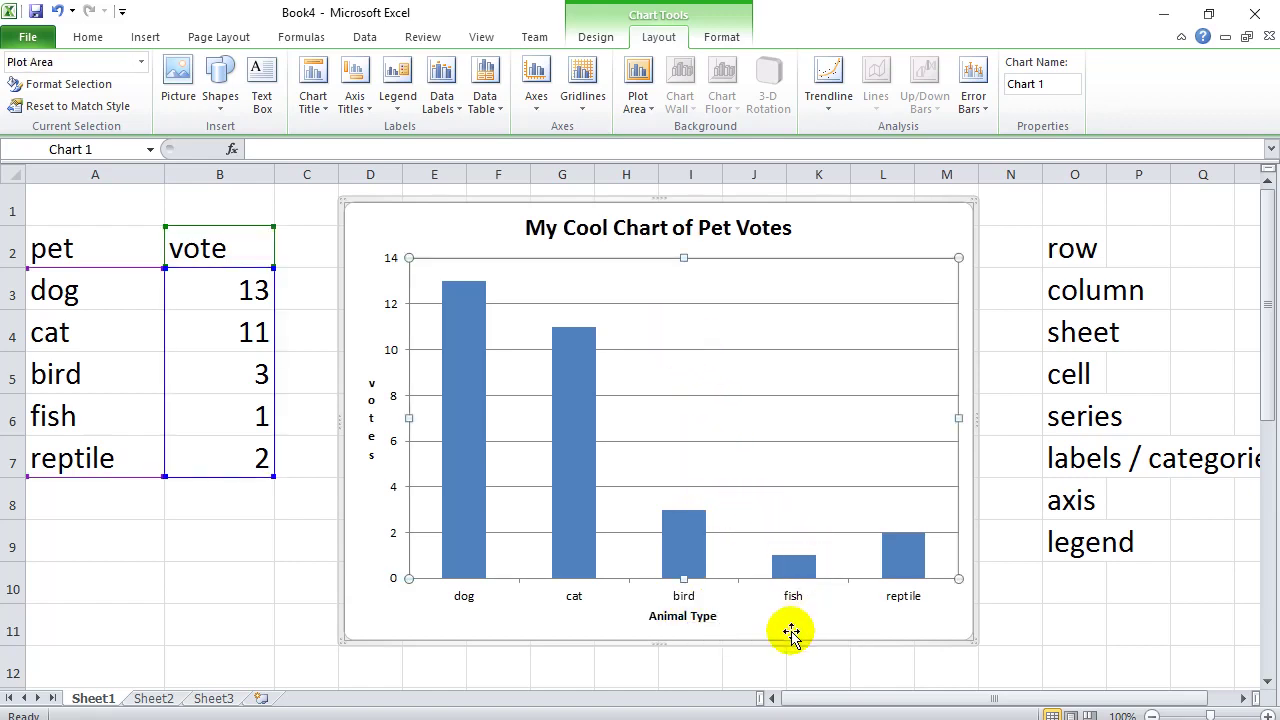